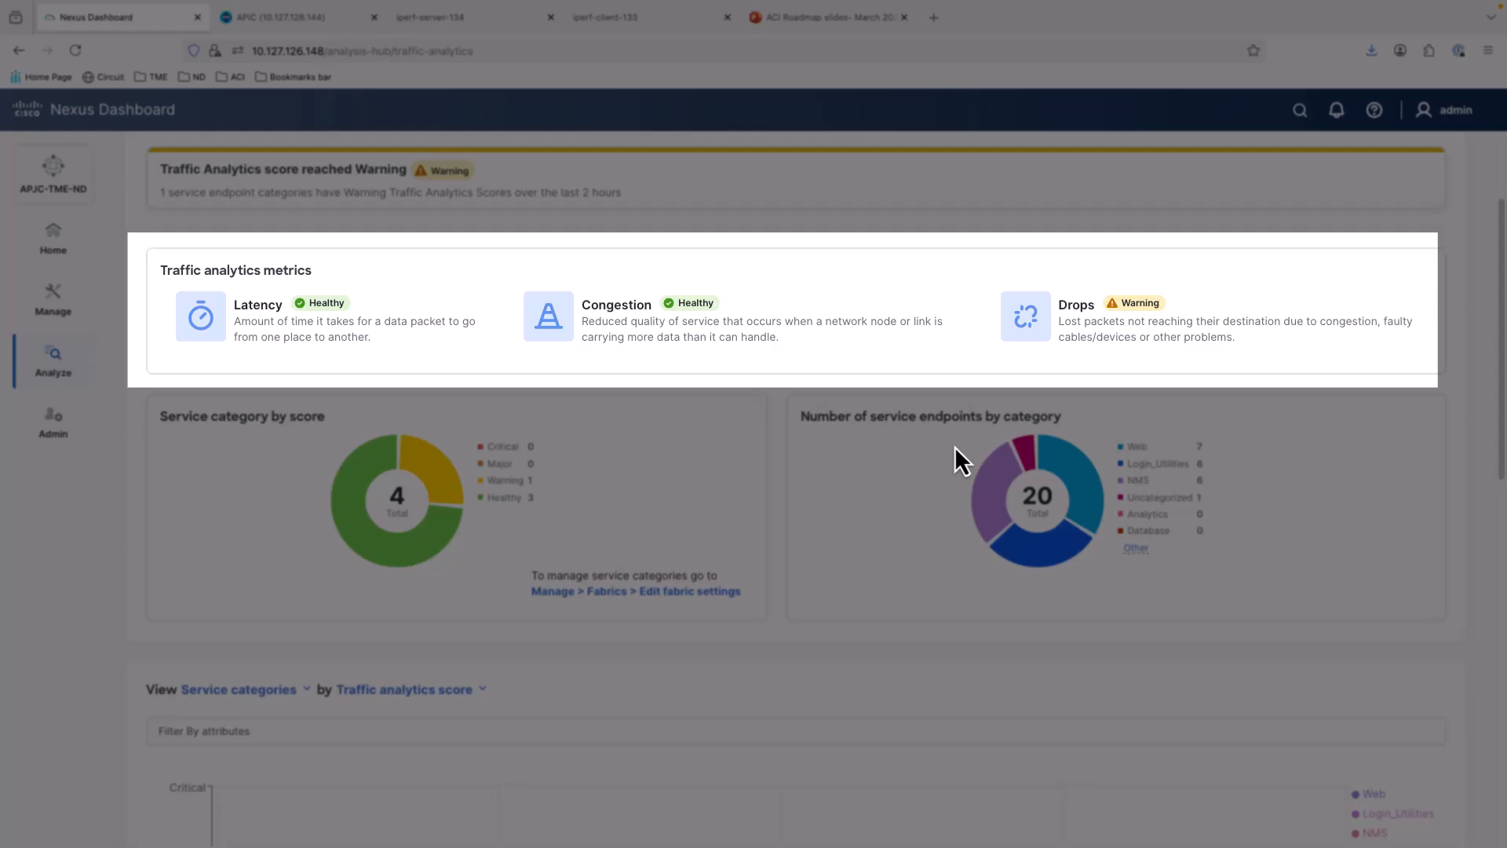
Step: Review the traffic analytics metrics, the service endpoint table and the score trend of the Web category
{"action": "scroll", "coordinate": [954, 448], "scroll_direction": "down", "scroll_amount": 3}
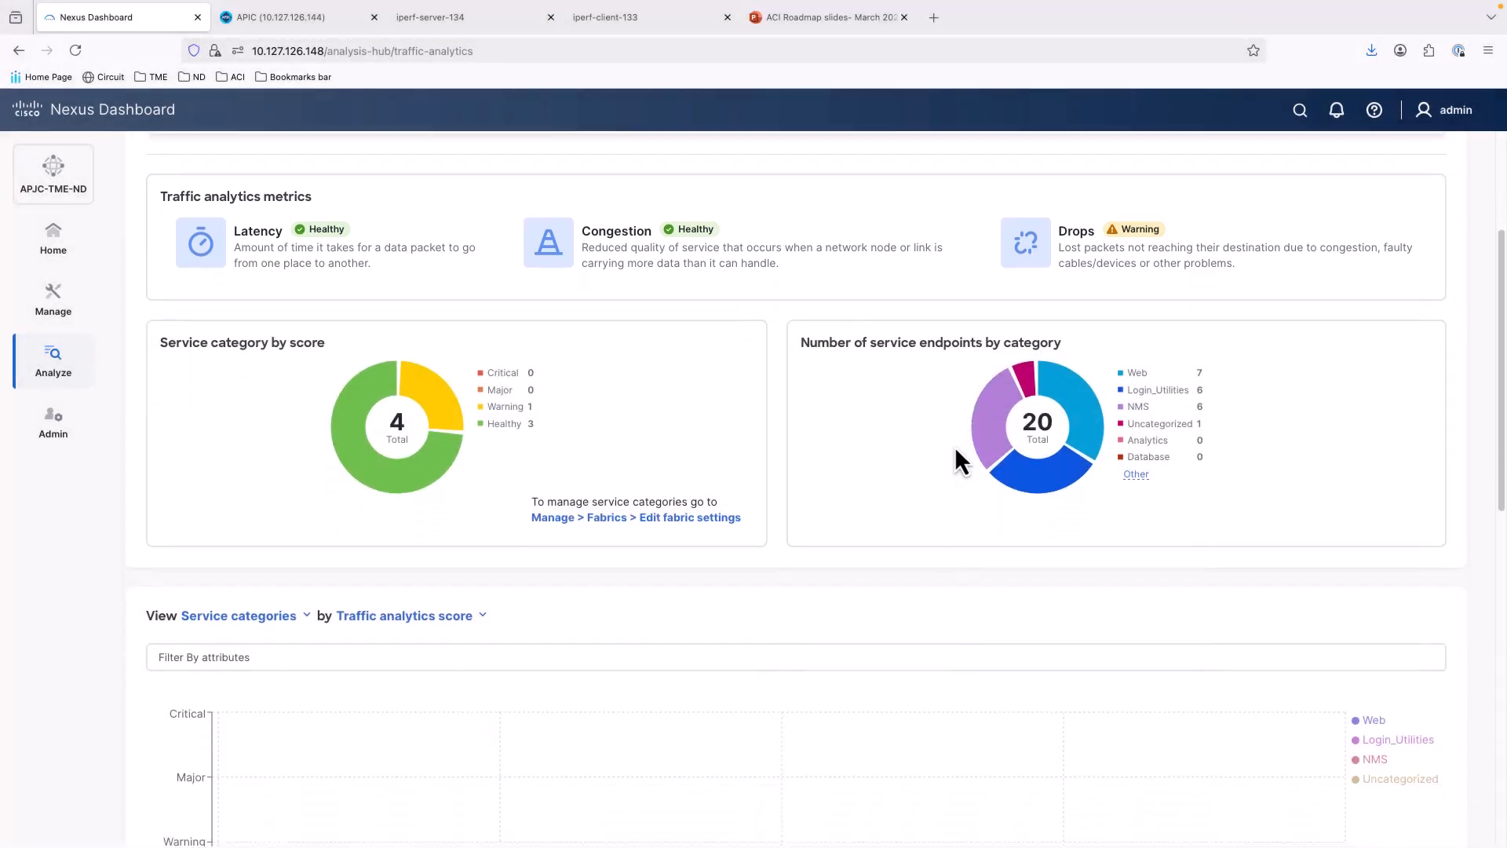
{"action": "scroll", "coordinate": [954, 456], "scroll_direction": "down", "scroll_amount": 10}
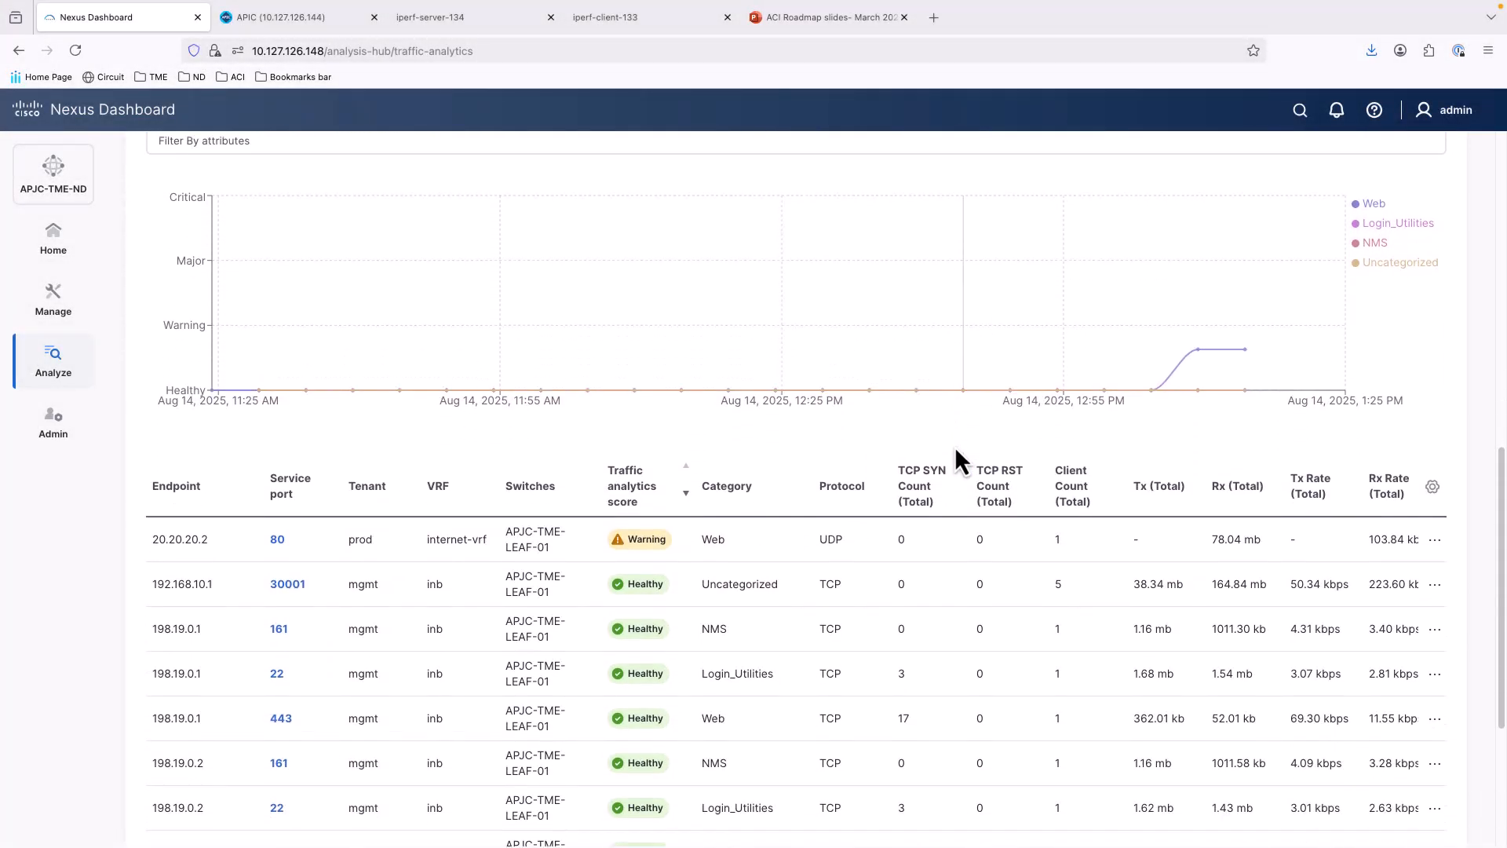
{"action": "scroll", "coordinate": [959, 458], "scroll_direction": "down", "scroll_amount": 3}
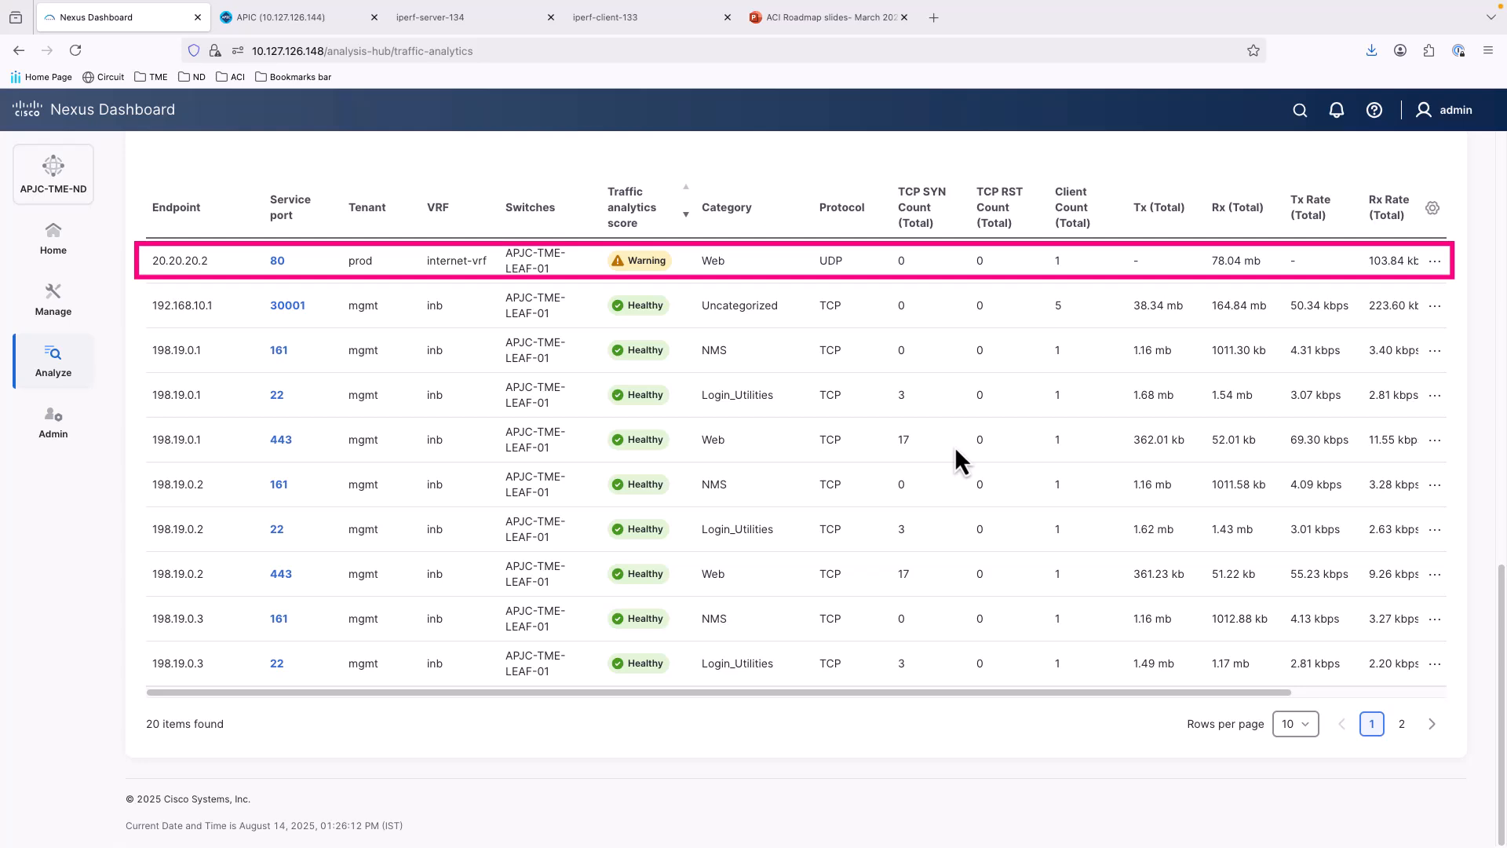
{"action": "mouse_move", "coordinate": [653, 268]}
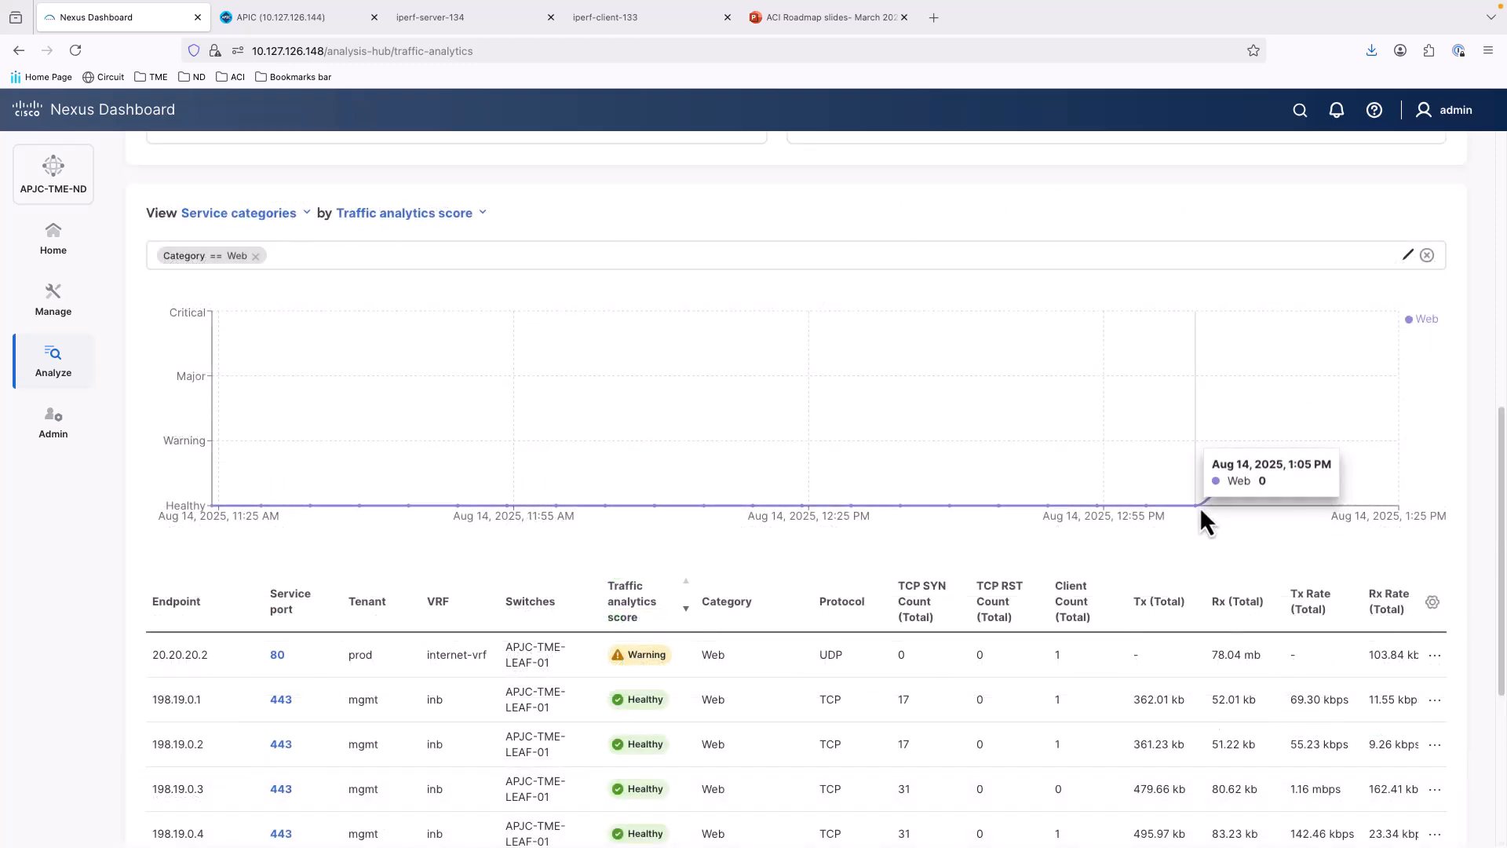
{"action": "mouse_move", "coordinate": [1246, 473]}
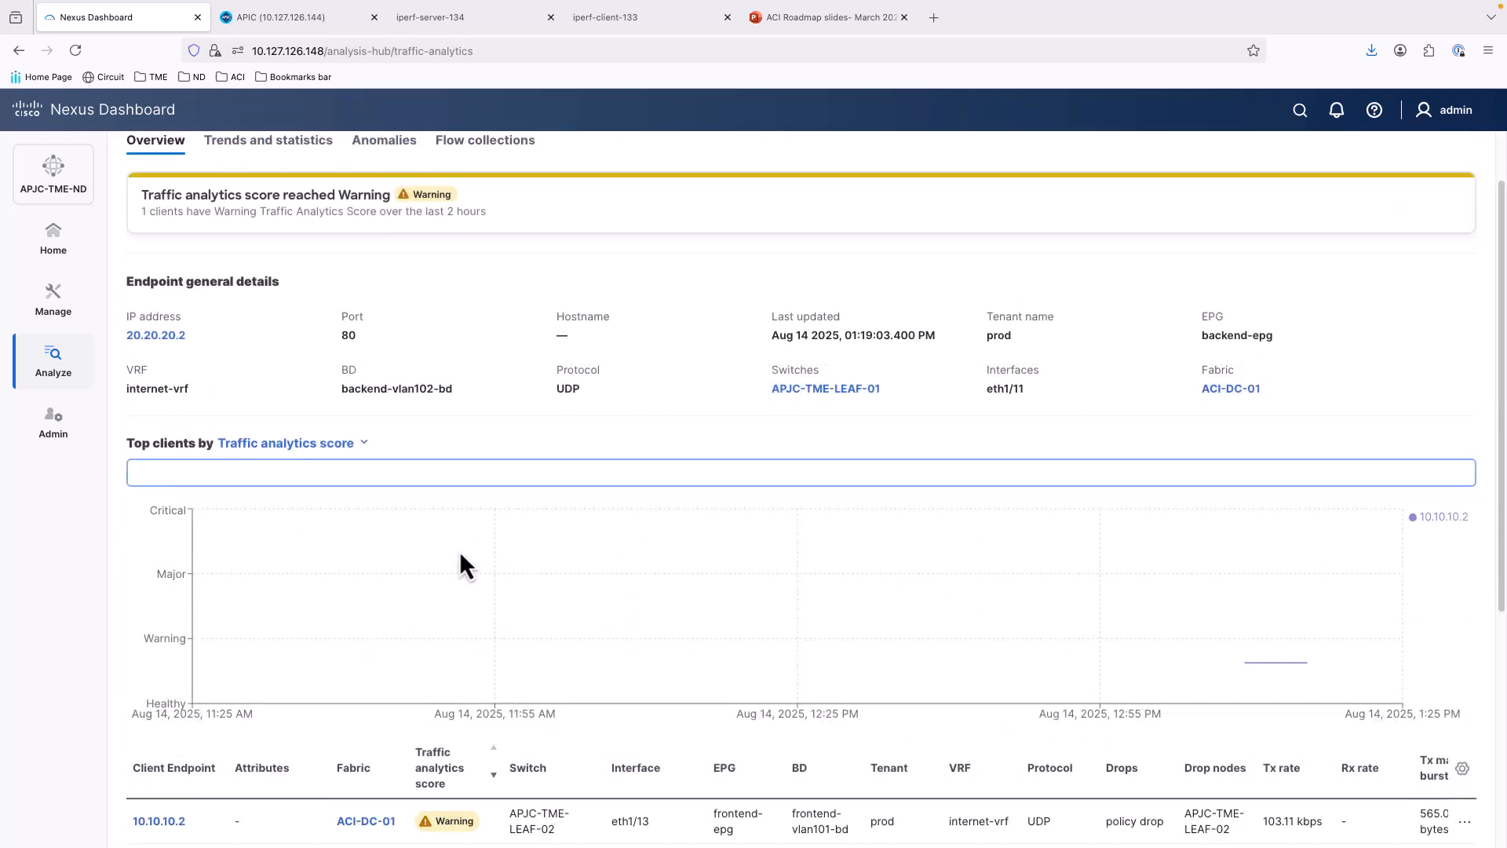
Step: Start a 3-minute flow collection for client 10.10.10.2 of service endpoint 20.20.20.2:80 and go to its flow collections
{"action": "scroll", "coordinate": [487, 549], "scroll_direction": "down", "scroll_amount": 2}
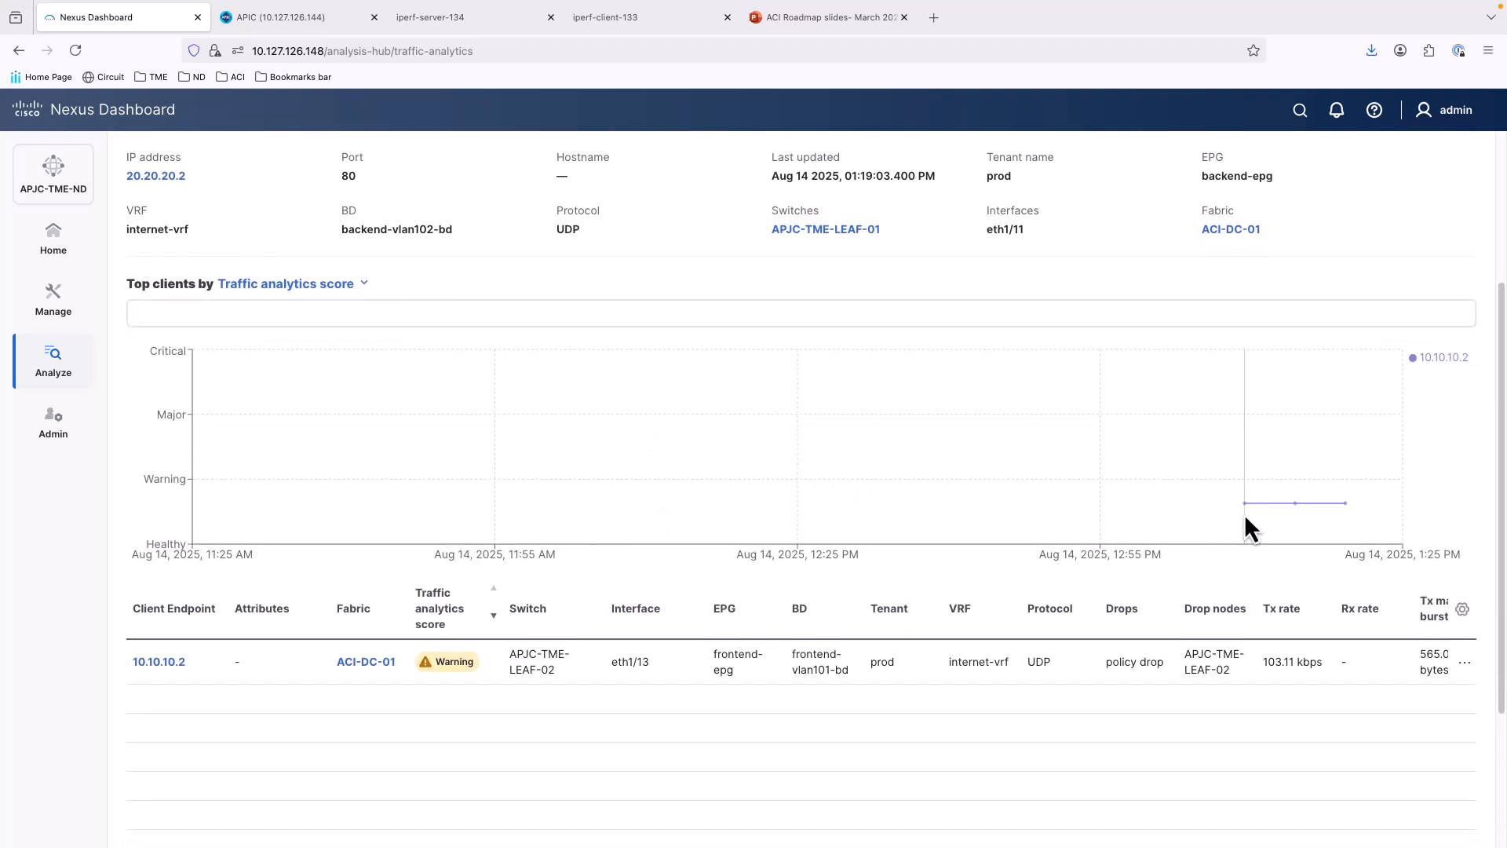
{"action": "mouse_move", "coordinate": [1248, 511]}
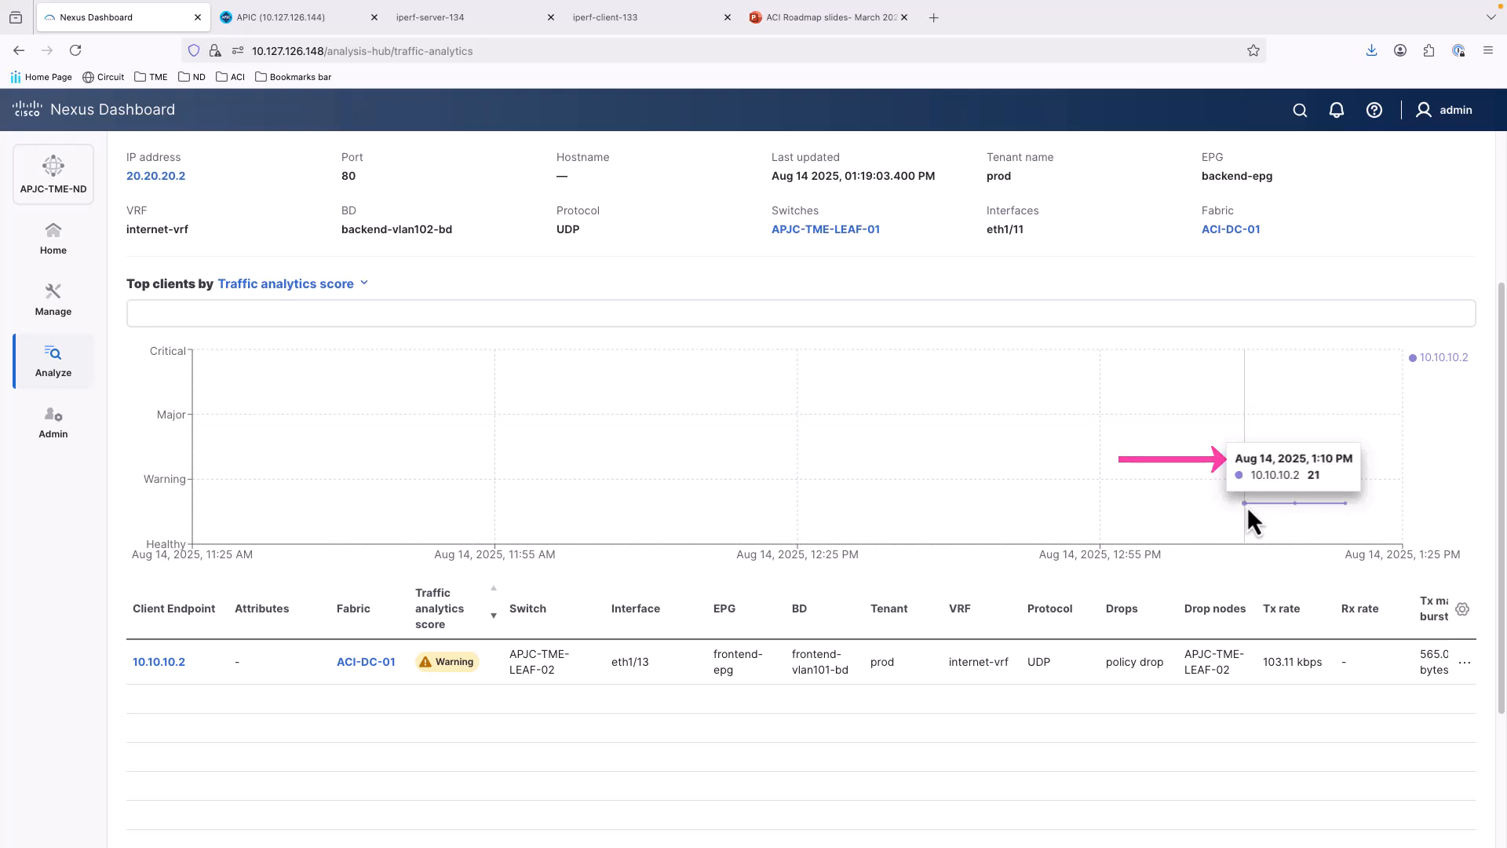
{"action": "scroll", "coordinate": [1465, 628], "scroll_direction": "right", "scroll_amount": 10}
{"action": "scroll", "coordinate": [1465, 628], "scroll_direction": "down", "scroll_amount": 1}
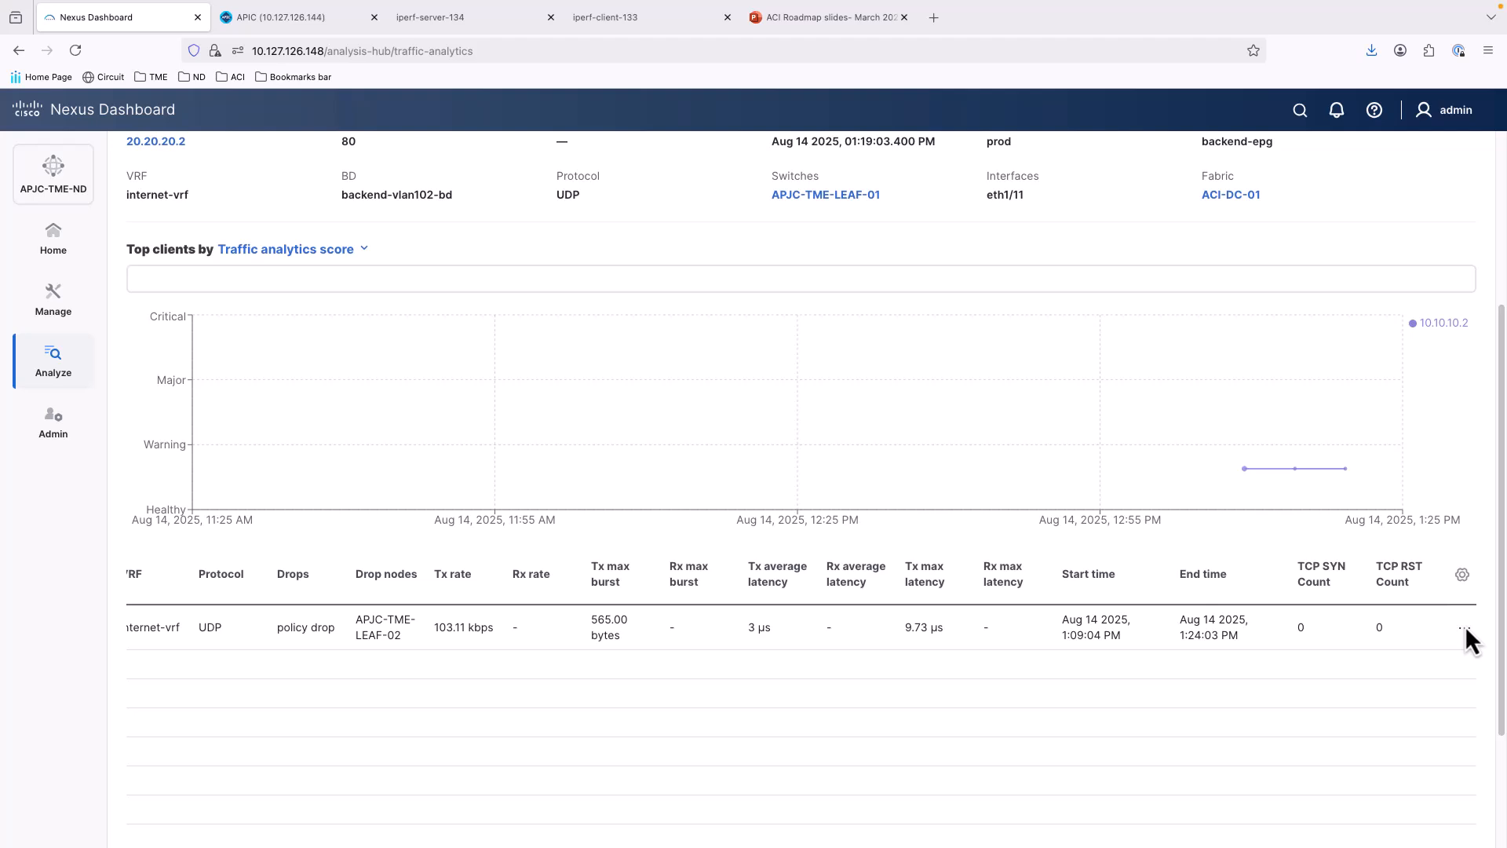
{"action": "left_click", "coordinate": [1464, 628]}
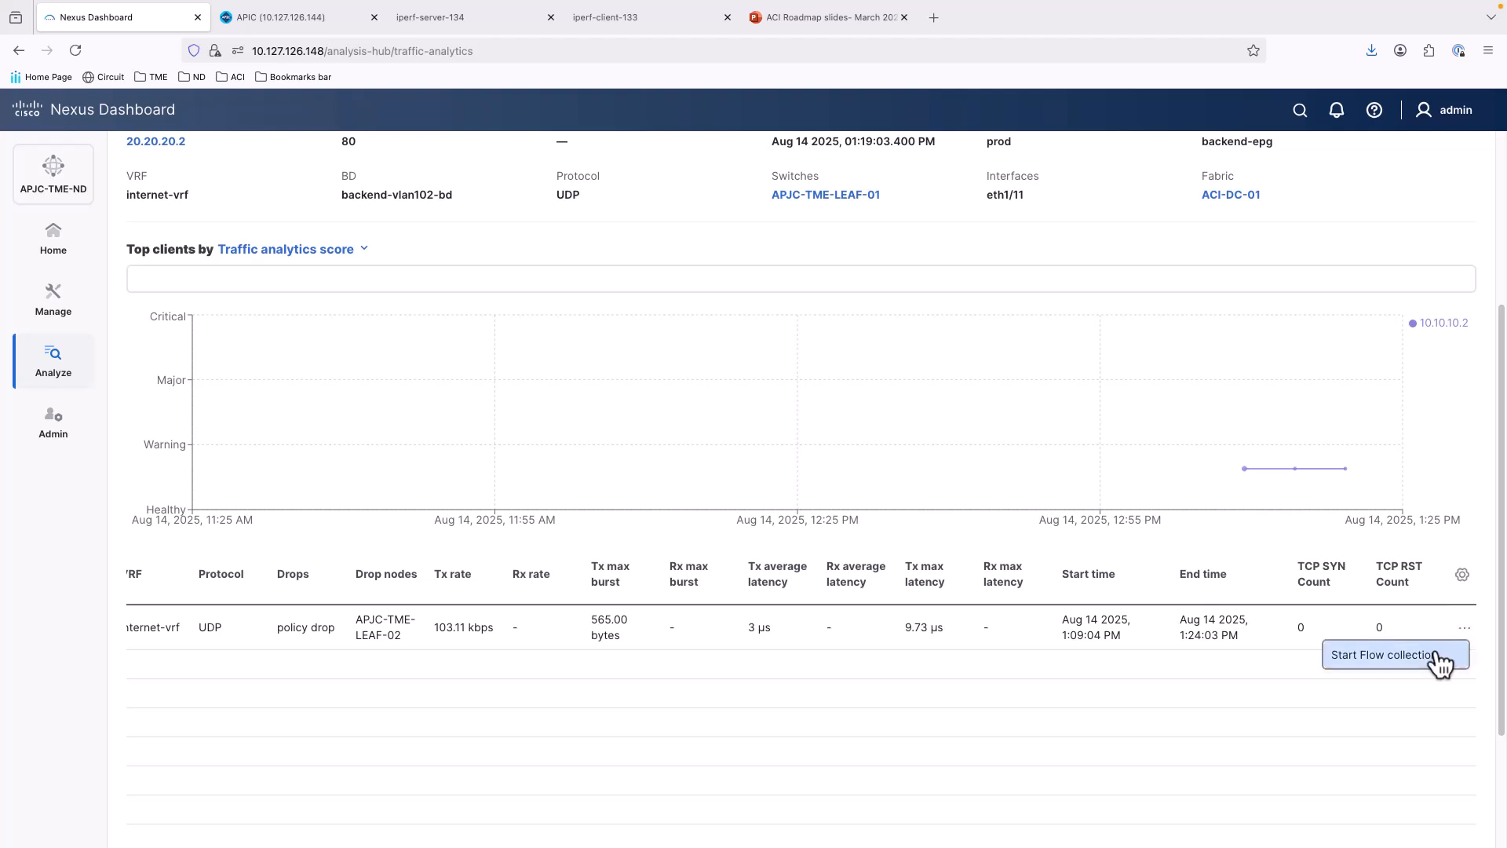
{"action": "left_click", "coordinate": [1441, 663]}
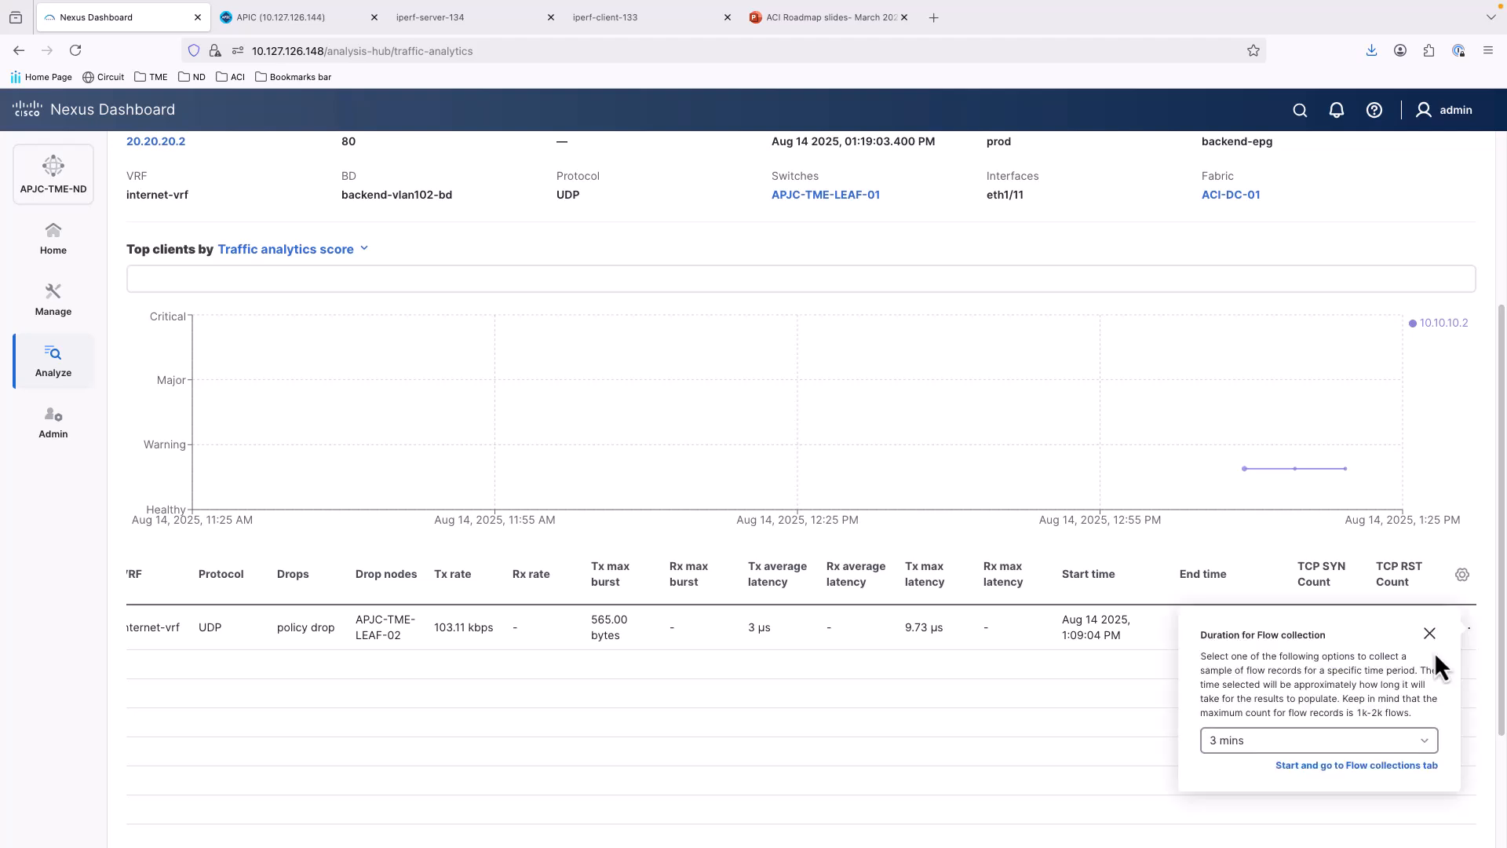
{"action": "left_click", "coordinate": [1350, 764]}
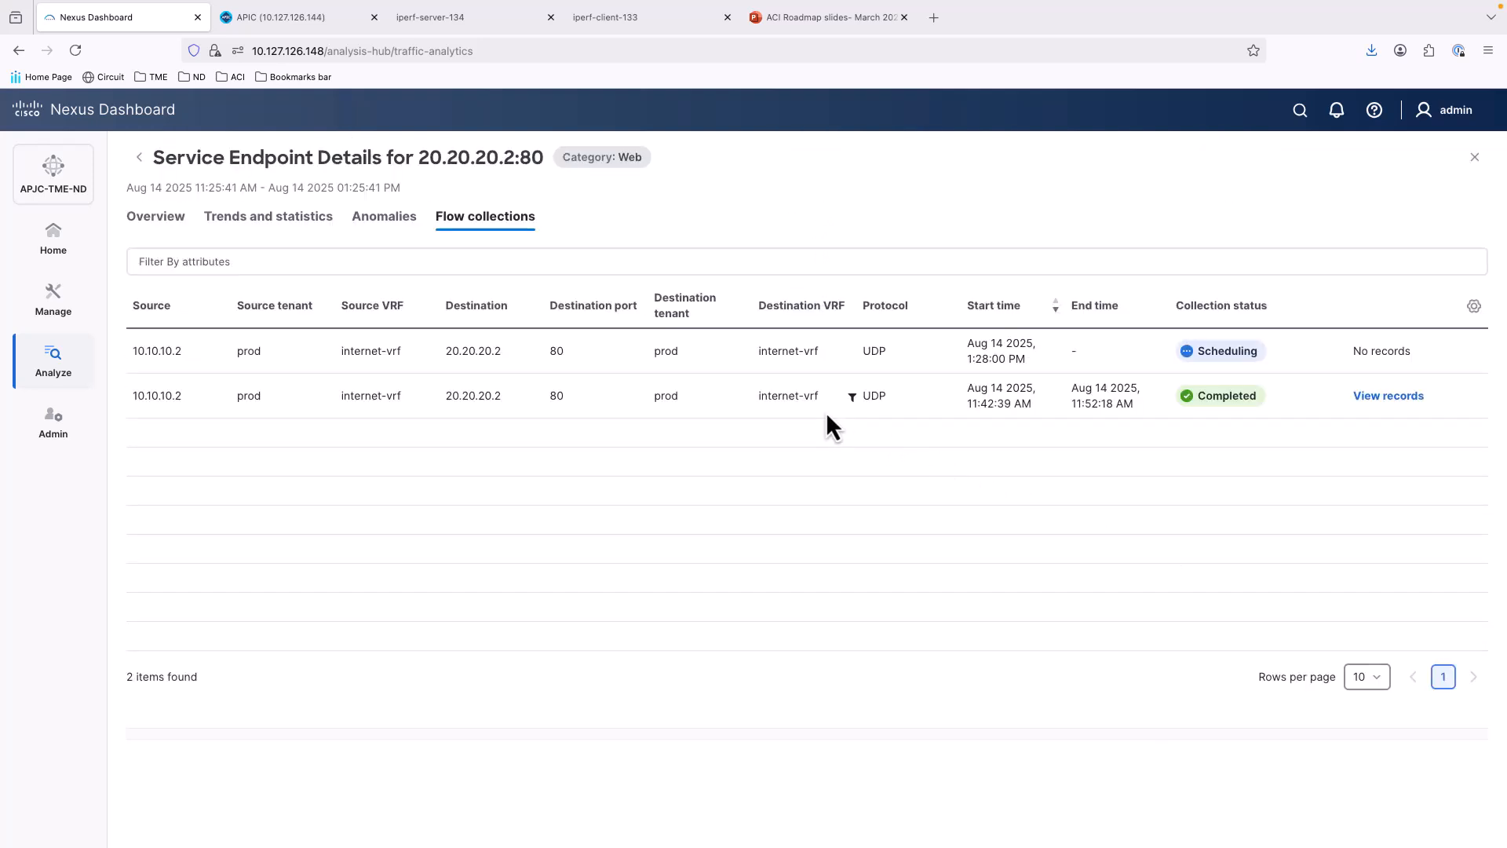
Step: Create a Delta Analysis from the Analysis hub, named HR_Portal_Issue, for fabric ACI-DC-01
{"action": "left_click", "coordinate": [48, 368]}
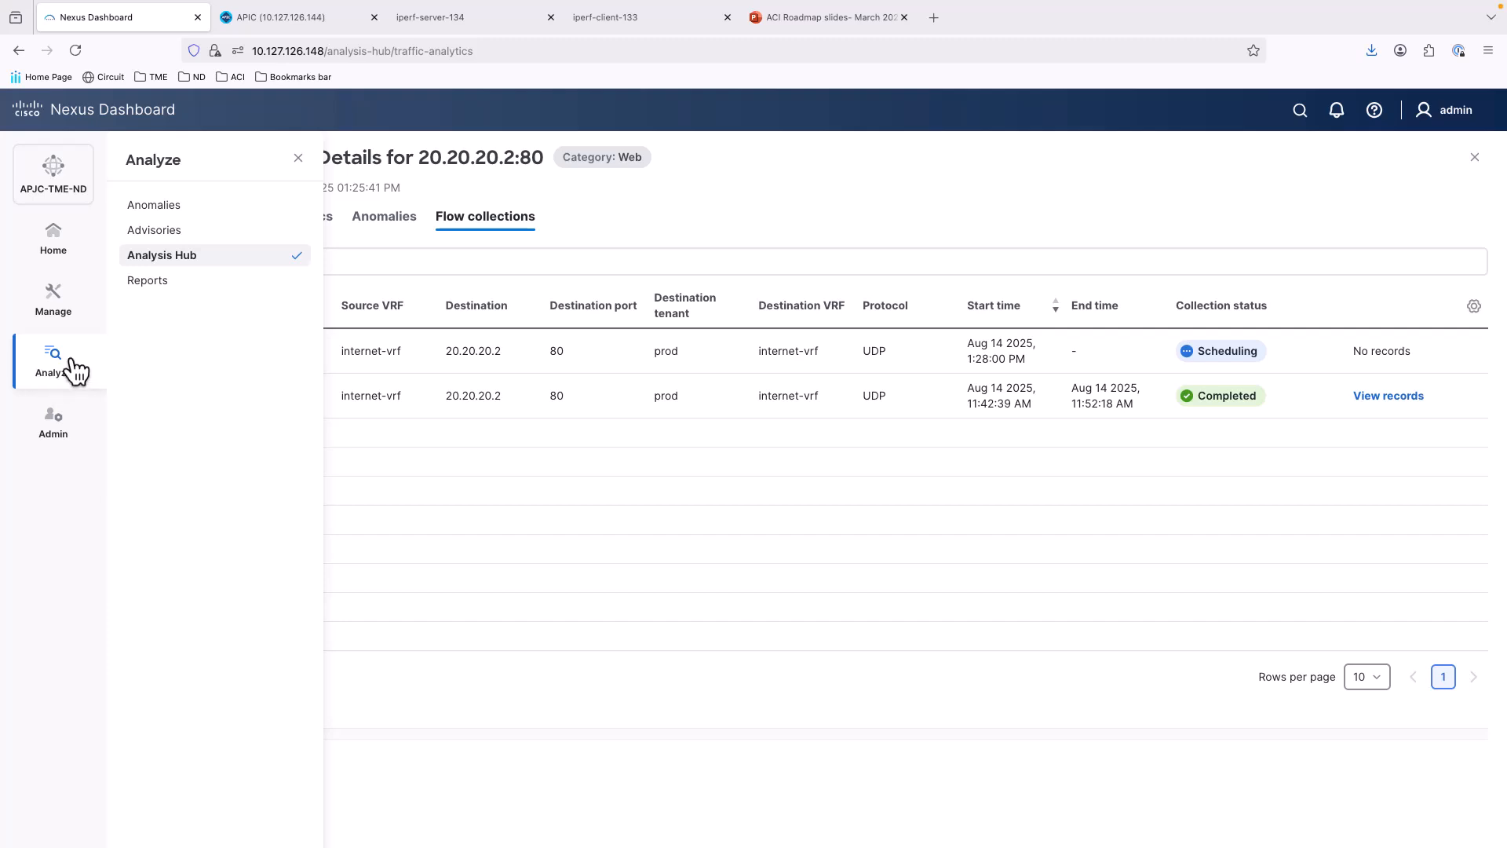
{"action": "left_click", "coordinate": [180, 258]}
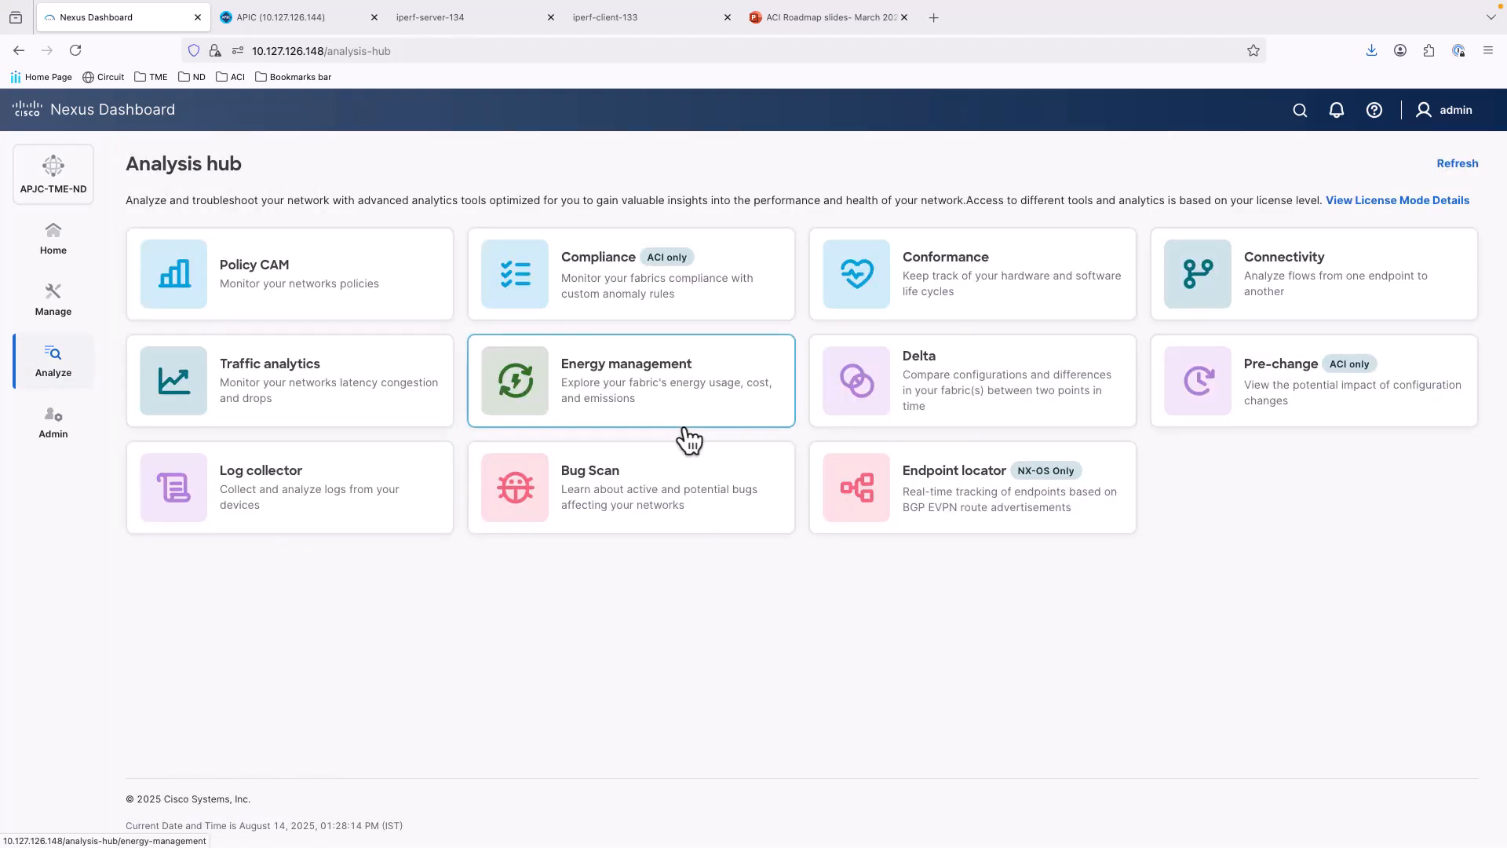
{"action": "left_click", "coordinate": [956, 390]}
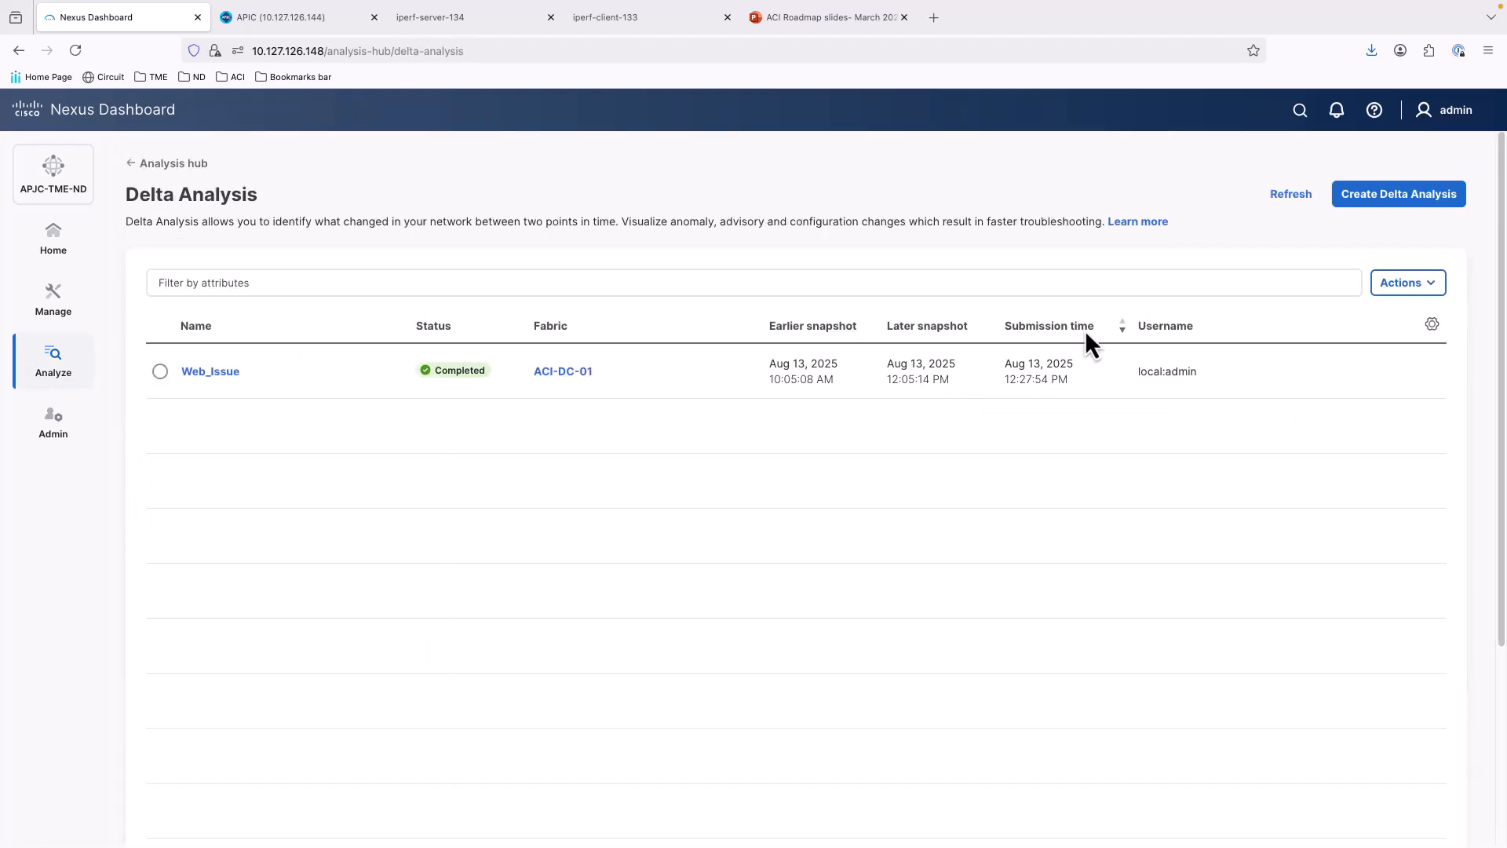
{"action": "left_click", "coordinate": [1388, 198]}
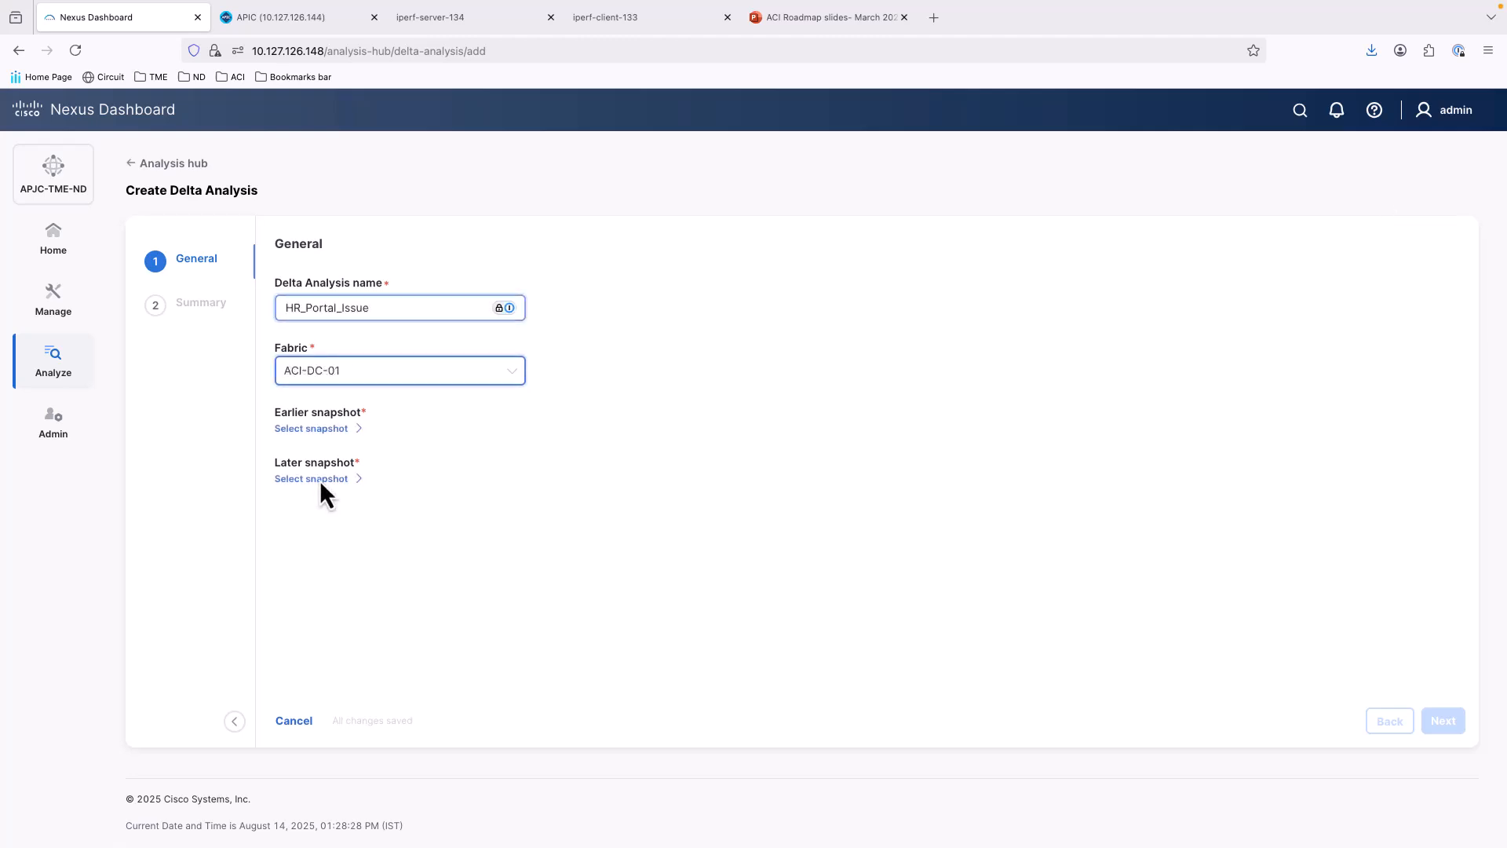
Step: Use the latest snapshot (Aug 14, 1:22 PM) as later and the 12:04 PM one from the last 2 hours as earlier, and save the analysis
{"action": "left_click", "coordinate": [319, 479]}
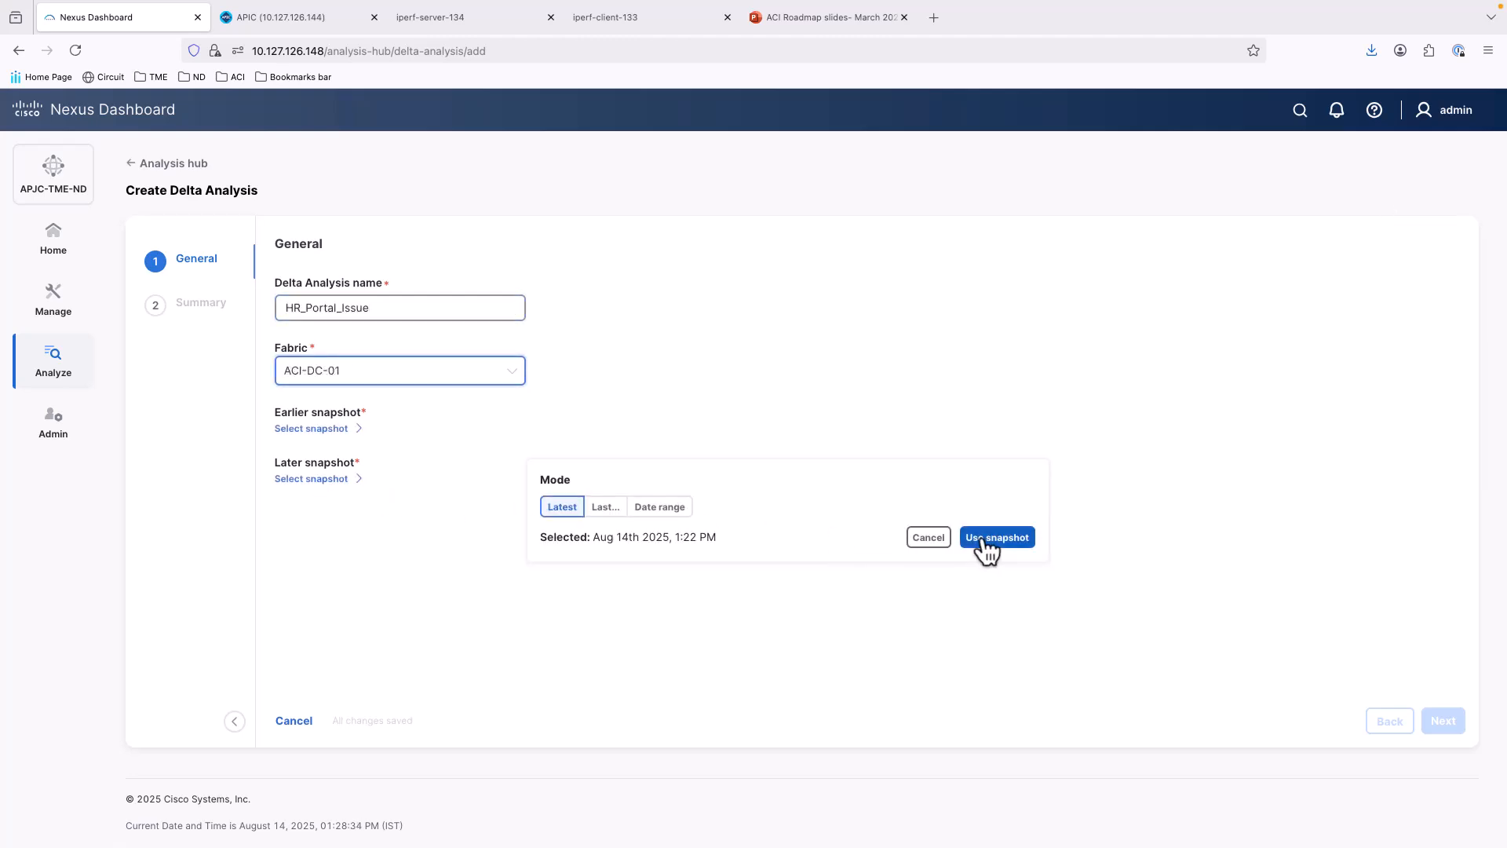
{"action": "left_click", "coordinate": [983, 540]}
{"action": "left_click", "coordinate": [339, 430]}
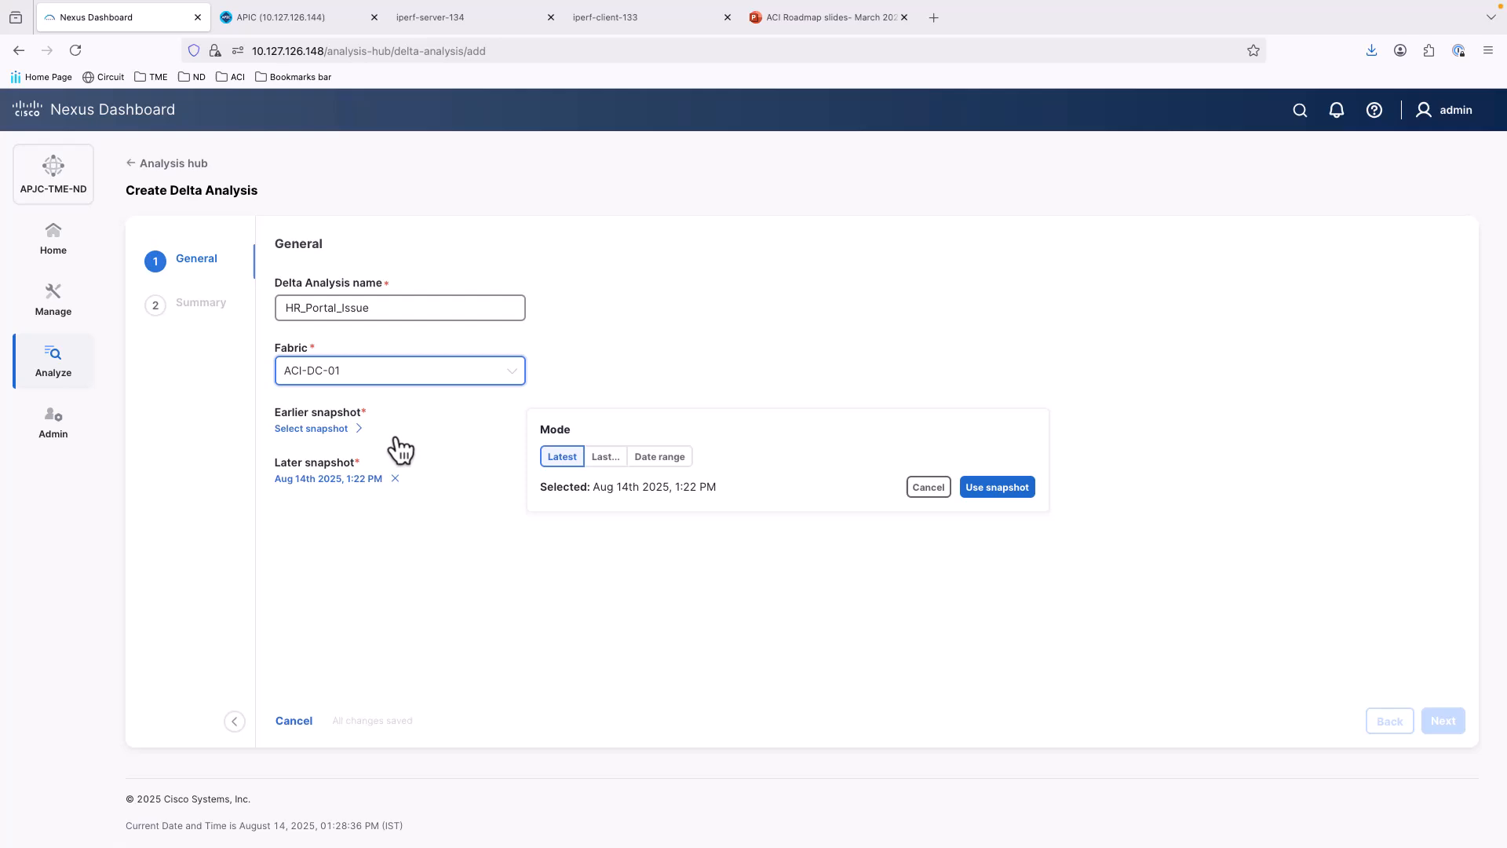
{"action": "left_click", "coordinate": [606, 458]}
{"action": "left_click", "coordinate": [714, 543]}
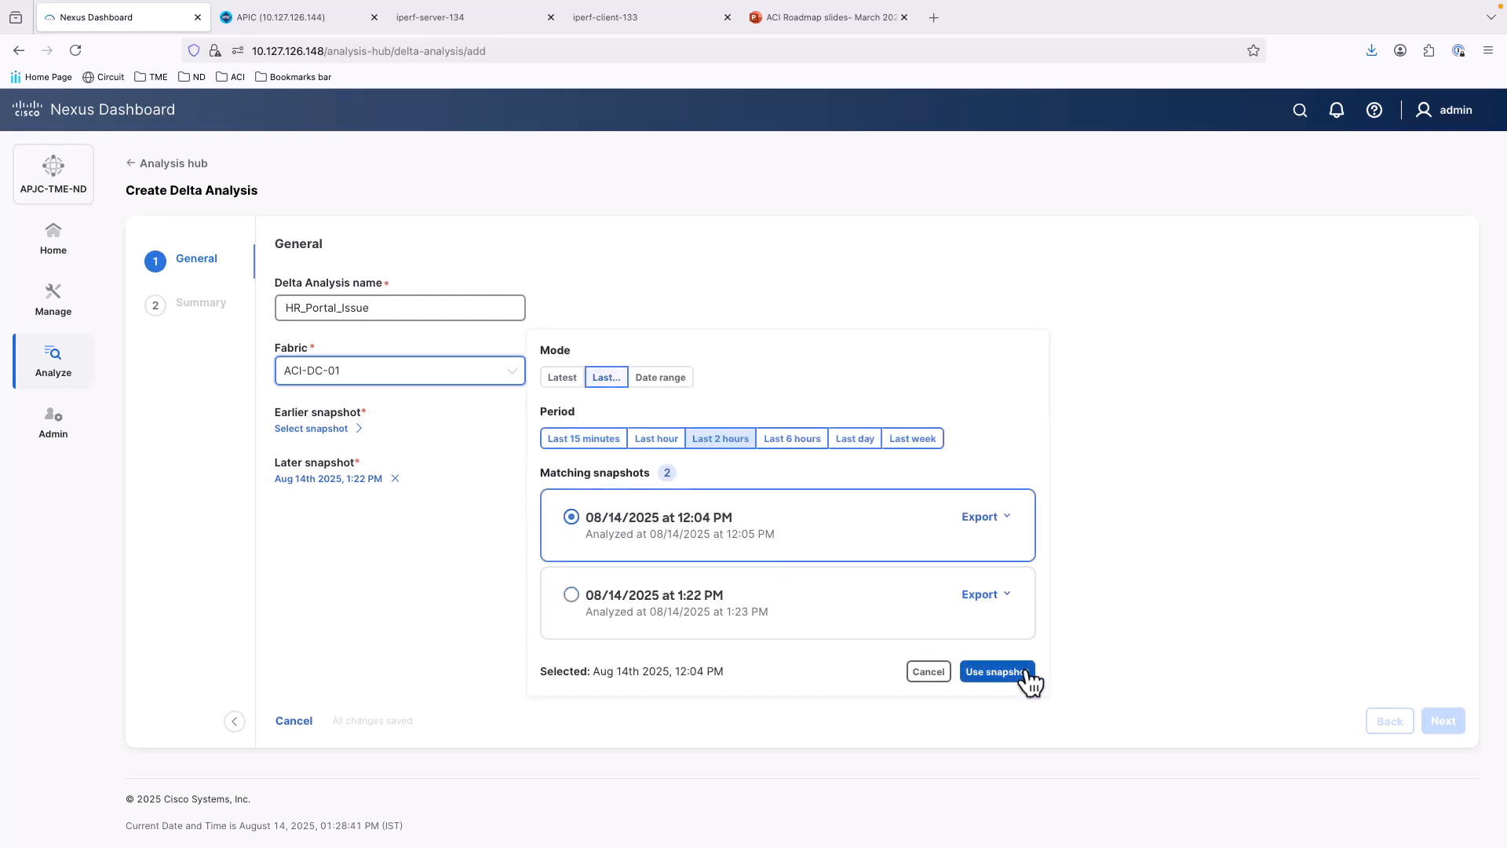
{"action": "left_click", "coordinate": [995, 672]}
{"action": "left_click", "coordinate": [1444, 722]}
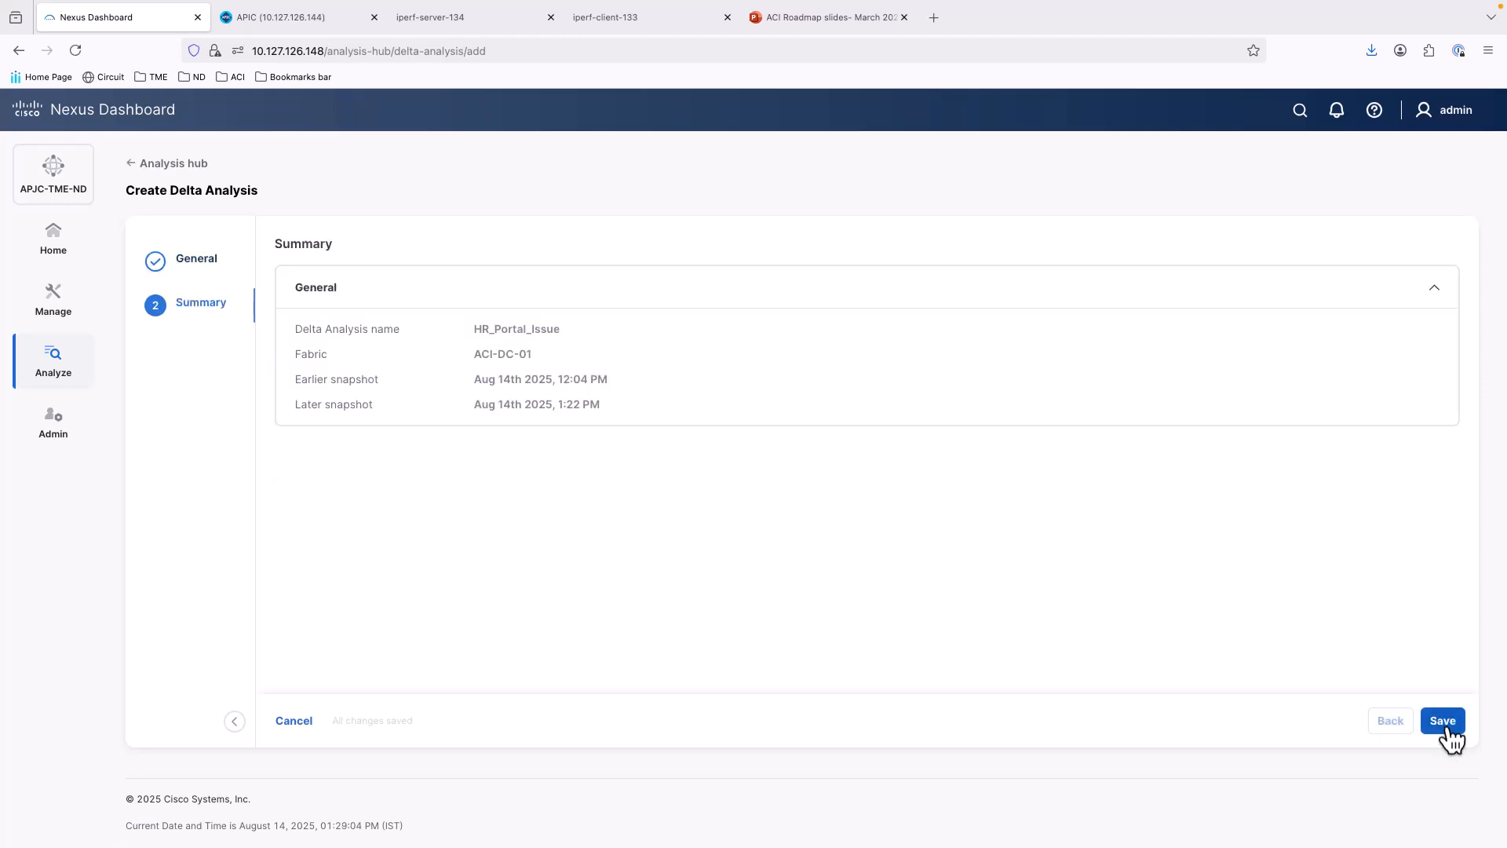
{"action": "left_click", "coordinate": [1446, 727]}
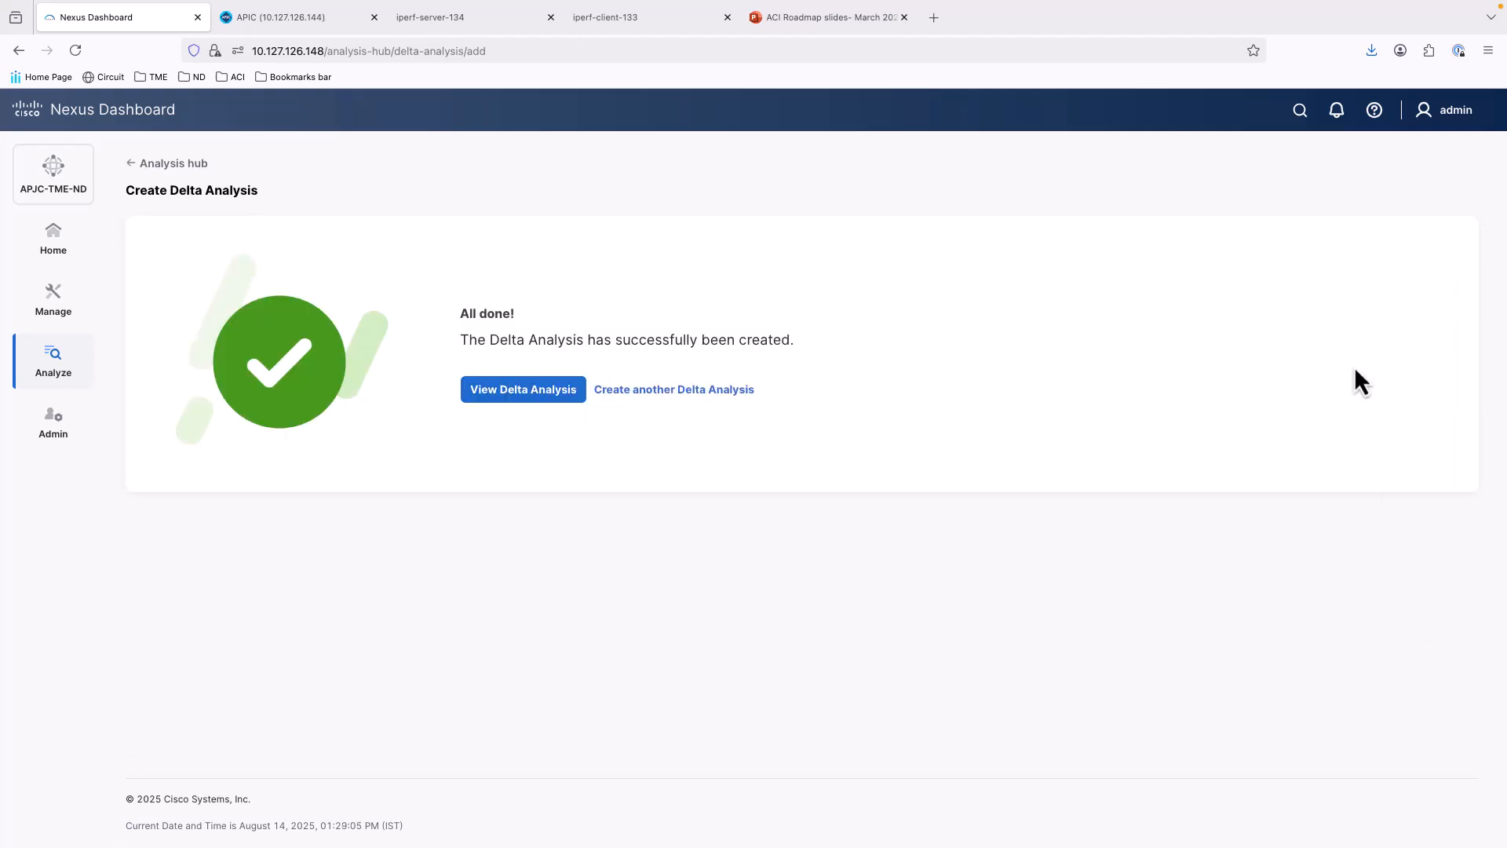
Step: Query fabric ACI-DC-01 in Search and Explore on whether endpoint 10.10.10.2/32 can talk to endpoint 20.20.20.2/32 on UDP dport 80
{"action": "left_click", "coordinate": [1301, 114]}
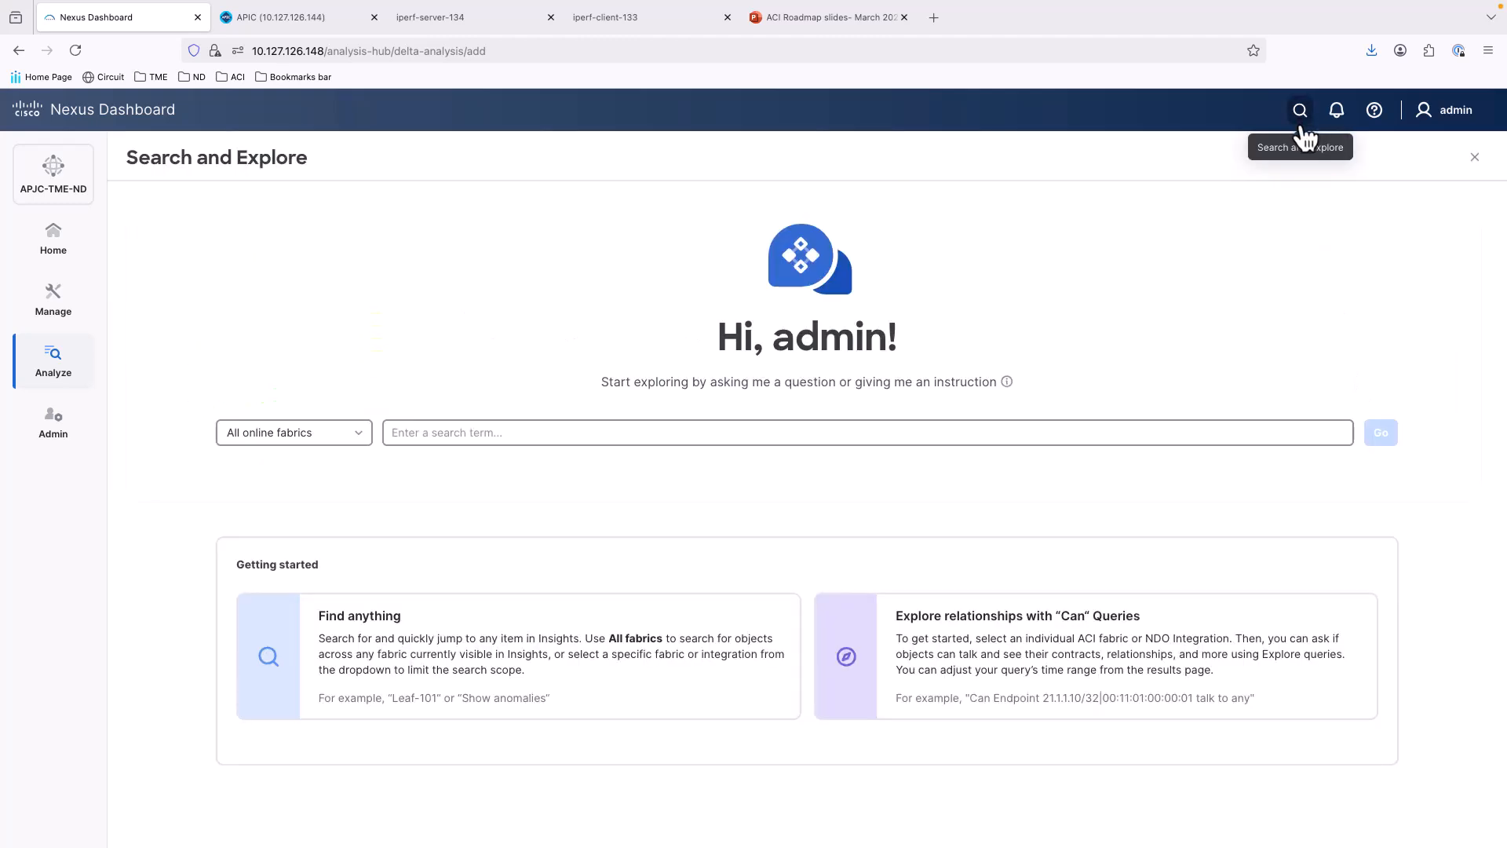
{"action": "left_click", "coordinate": [333, 431]}
{"action": "left_click", "coordinate": [274, 543]}
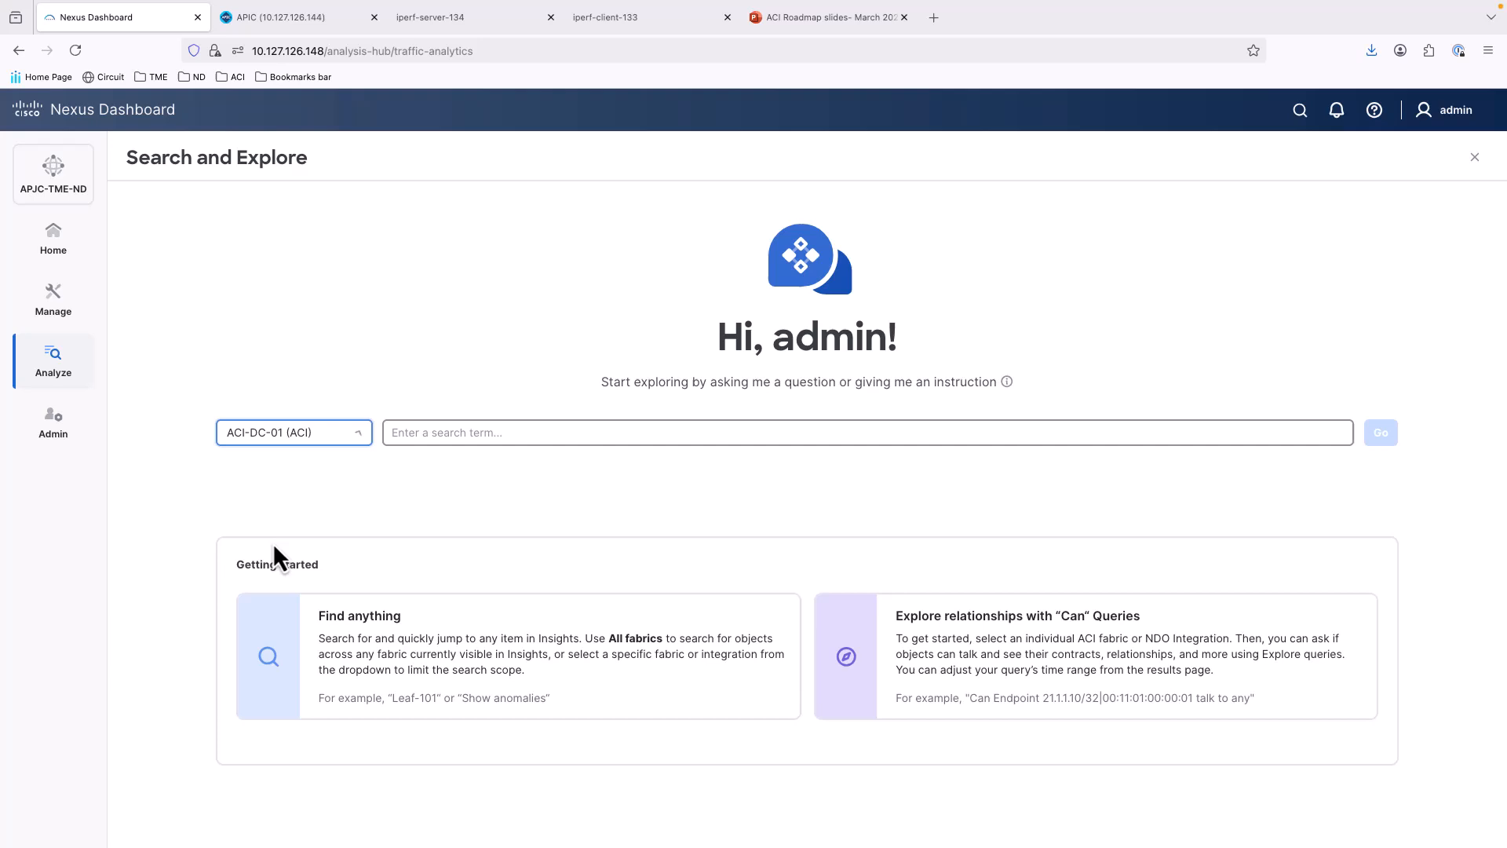
{"action": "left_click", "coordinate": [456, 430]}
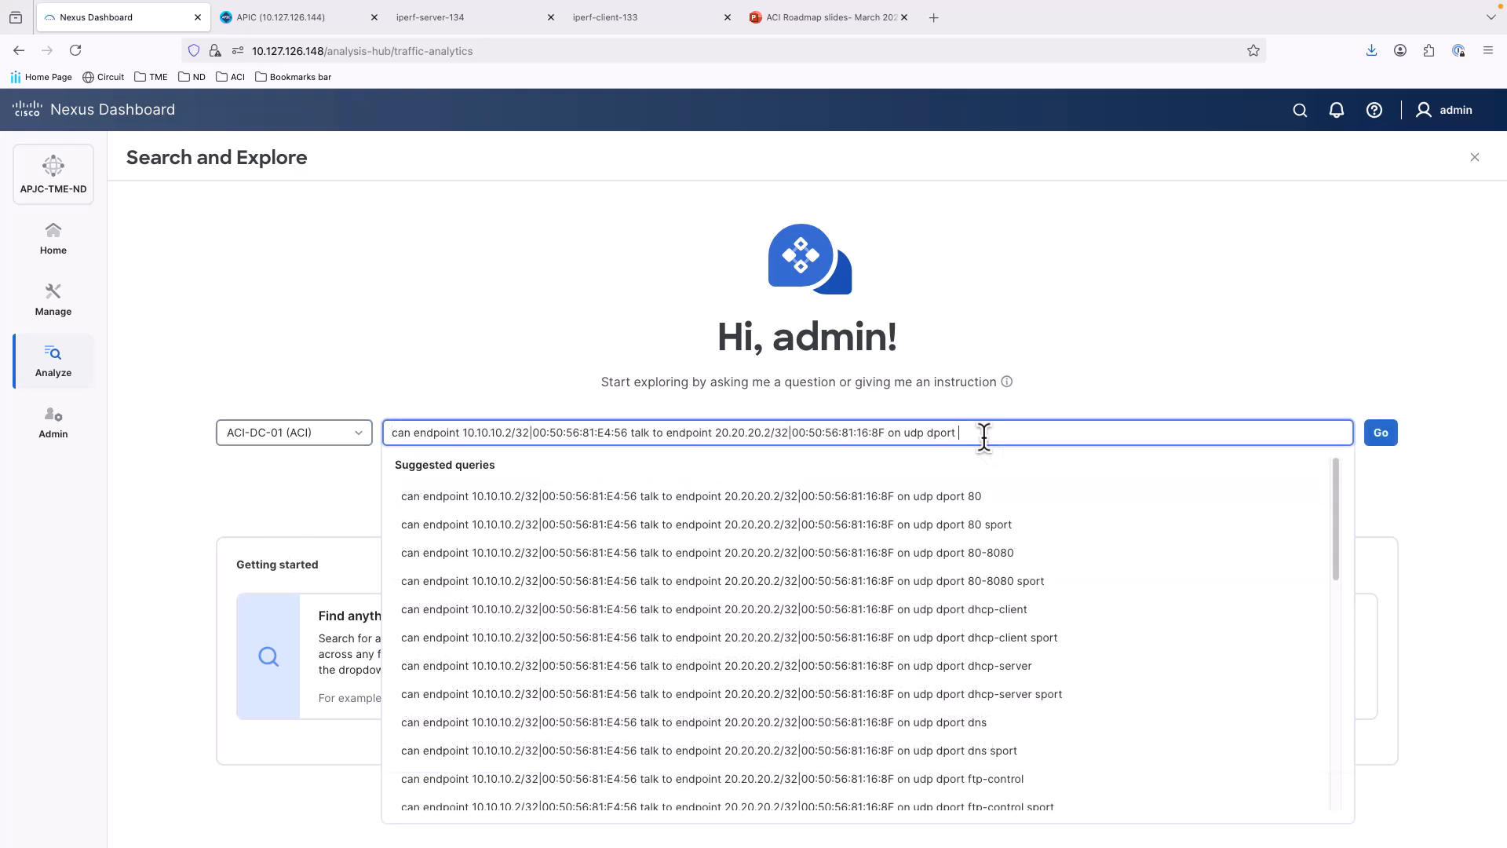
{"action": "left_click", "coordinate": [981, 497]}
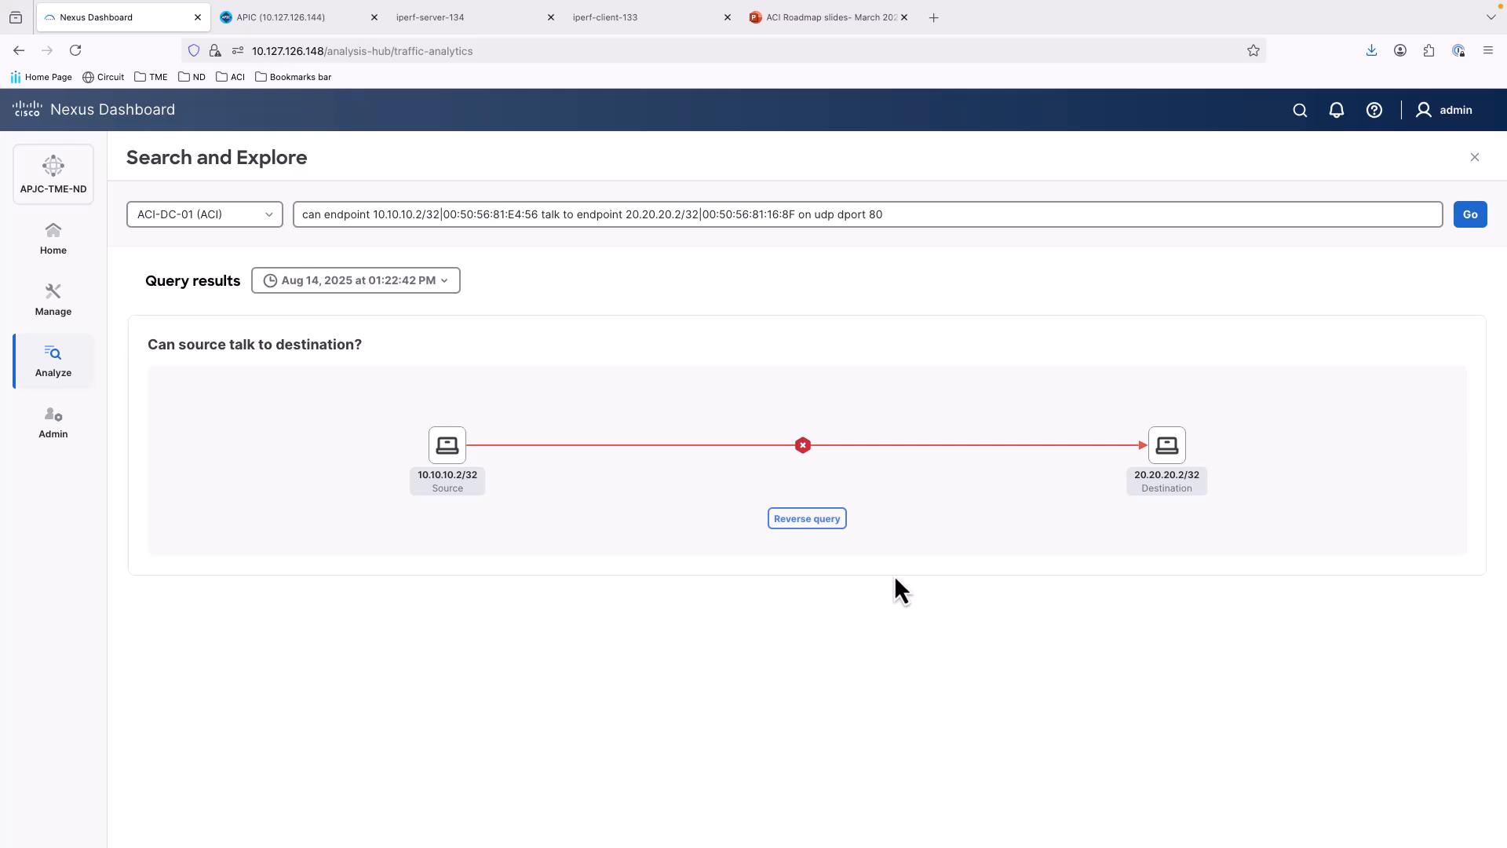
Step: Rerun the query against the Aug 14, 2025 12:04:57 PM snapshot from the last 2 hours, offloading the 1:22 PM snapshot
{"action": "left_click", "coordinate": [452, 298]}
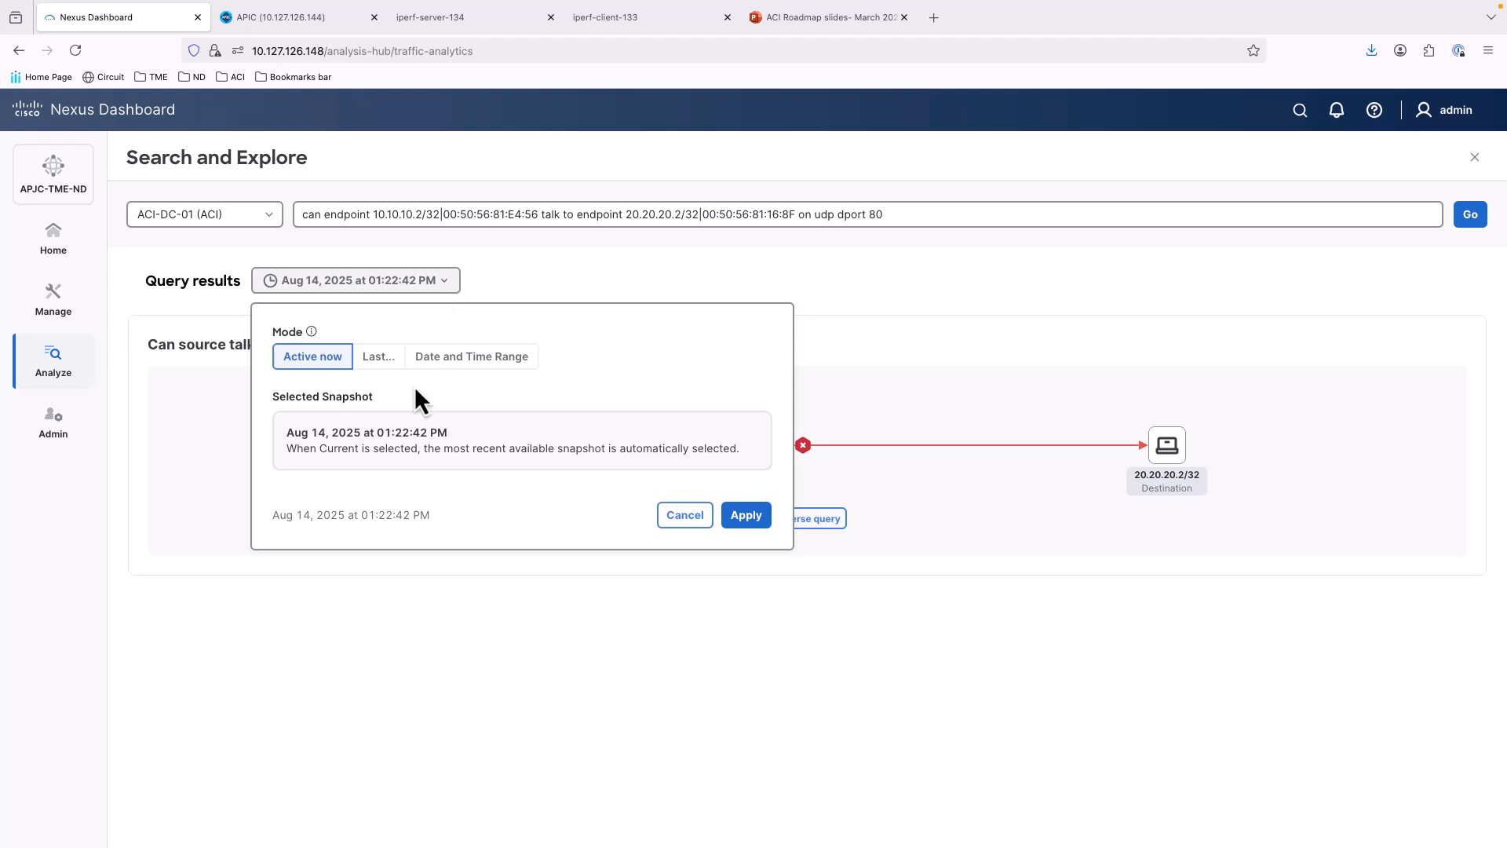
{"action": "left_click", "coordinate": [380, 365]}
{"action": "left_click", "coordinate": [724, 596]}
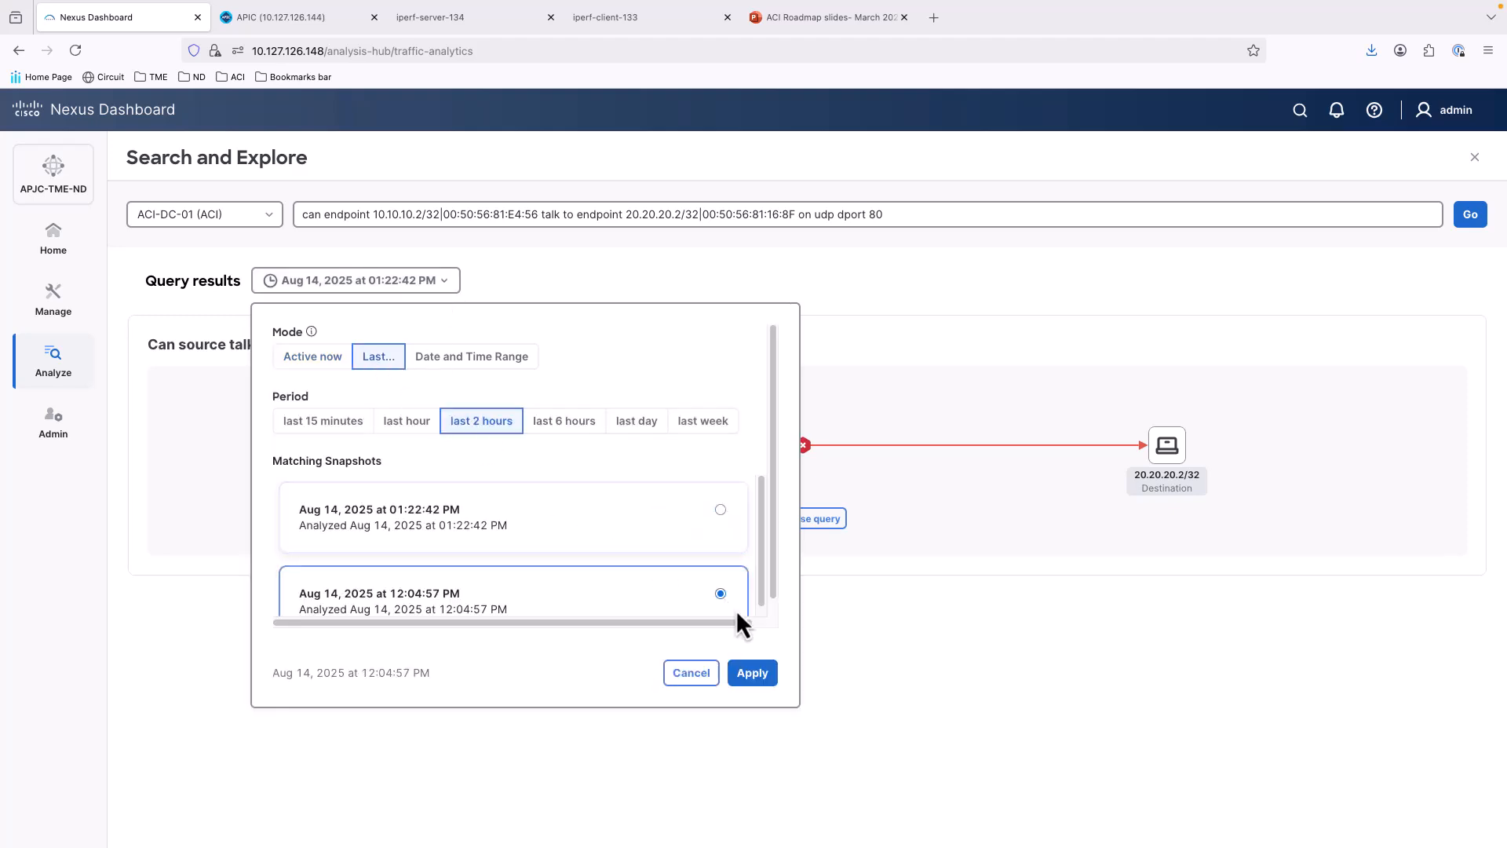
{"action": "left_click", "coordinate": [752, 675]}
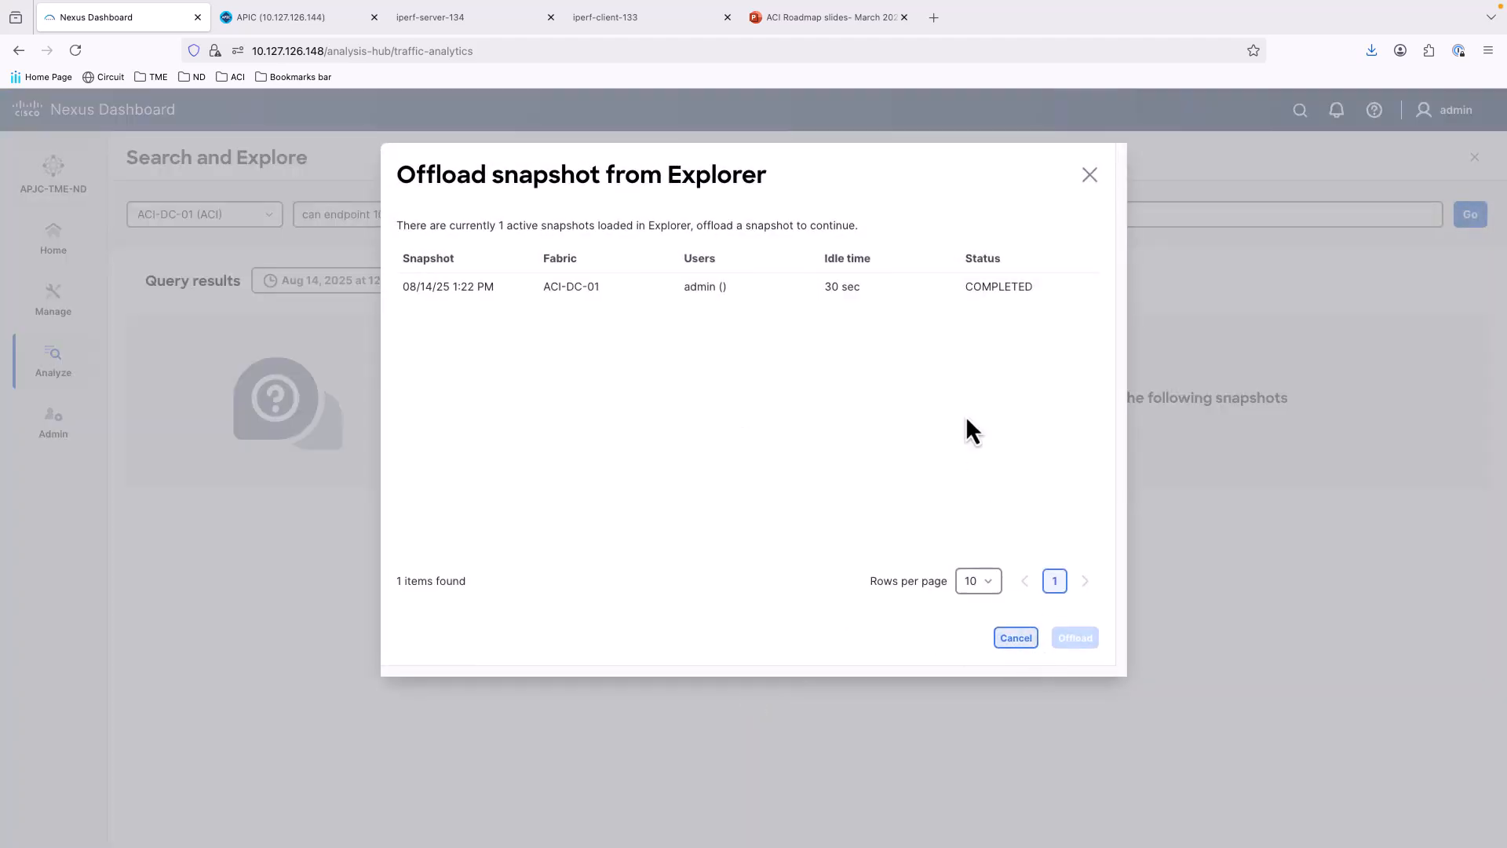
{"action": "left_click", "coordinate": [987, 288]}
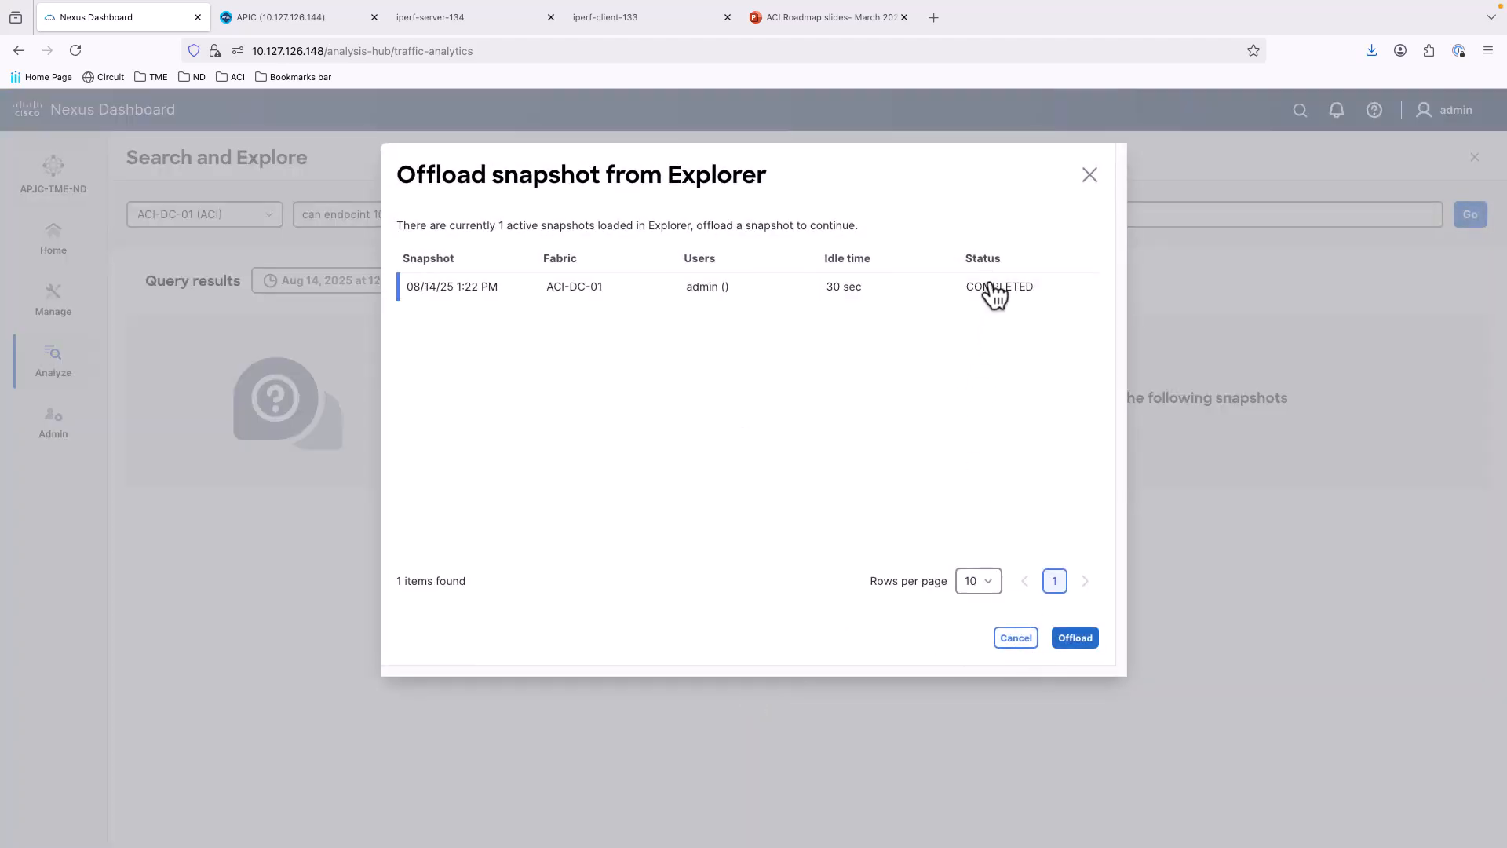
{"action": "left_click", "coordinate": [1074, 639]}
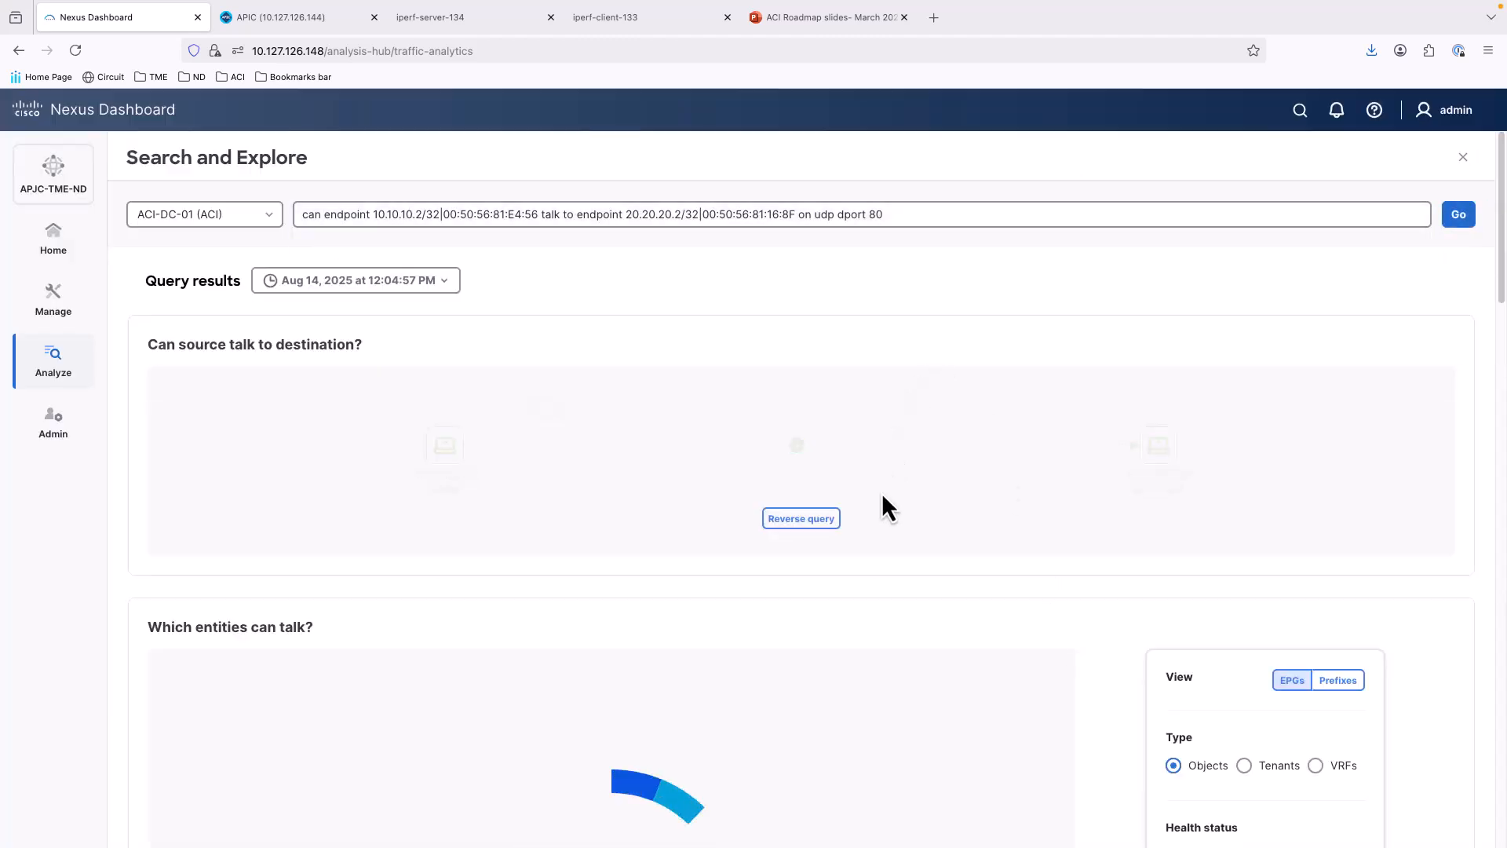
Step: Examine the connectivity and the security policy flows between frontend-epg and backend-epg in the query results
{"action": "scroll", "coordinate": [761, 610], "scroll_direction": "down", "scroll_amount": 1}
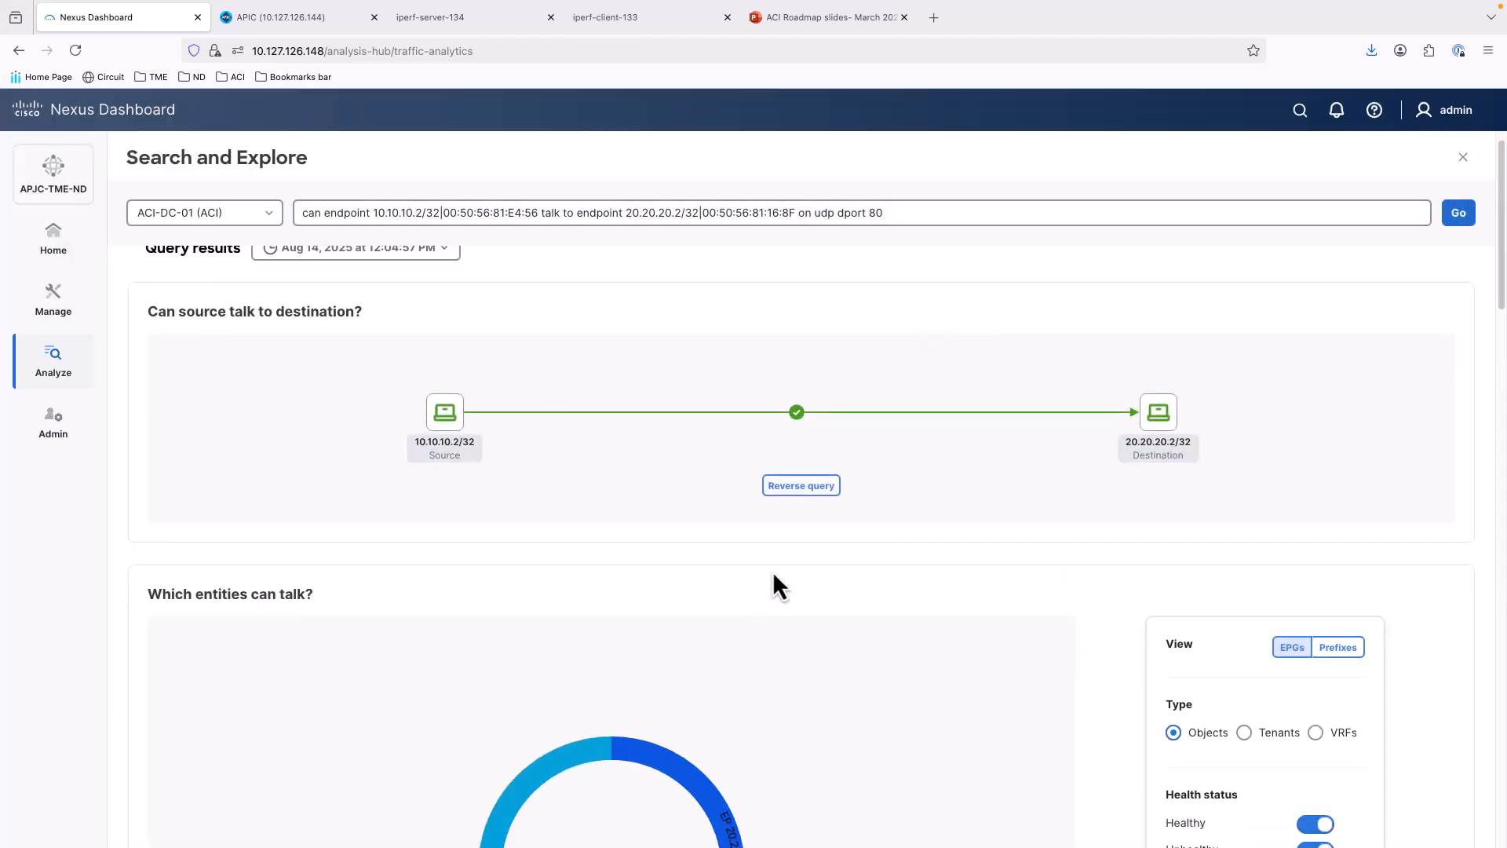
{"action": "scroll", "coordinate": [774, 582], "scroll_direction": "down", "scroll_amount": 8}
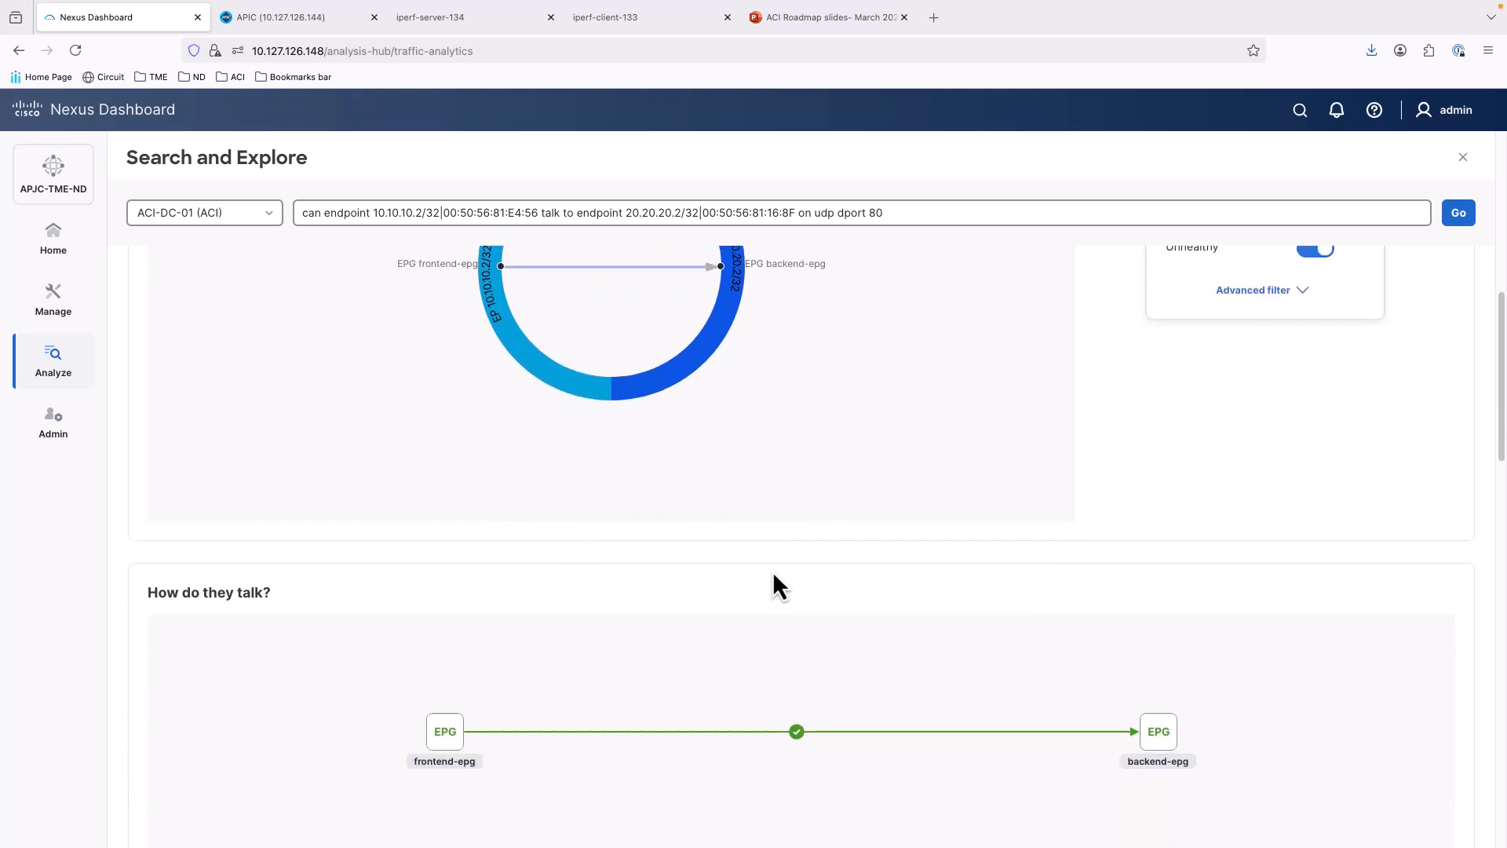
{"action": "scroll", "coordinate": [773, 576], "scroll_direction": "down", "scroll_amount": 6}
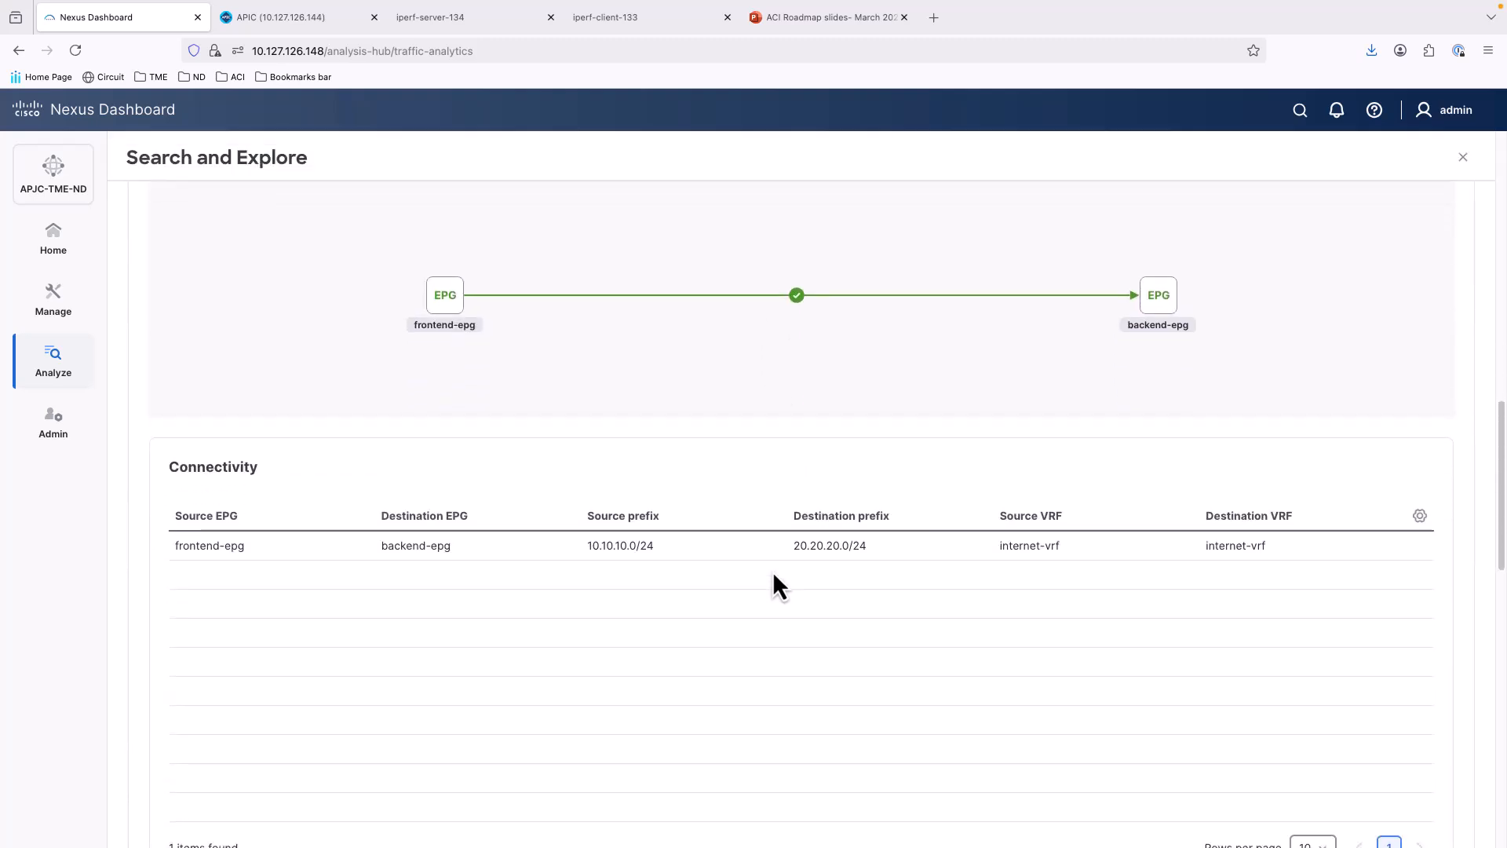
{"action": "scroll", "coordinate": [773, 576], "scroll_direction": "down", "scroll_amount": 8}
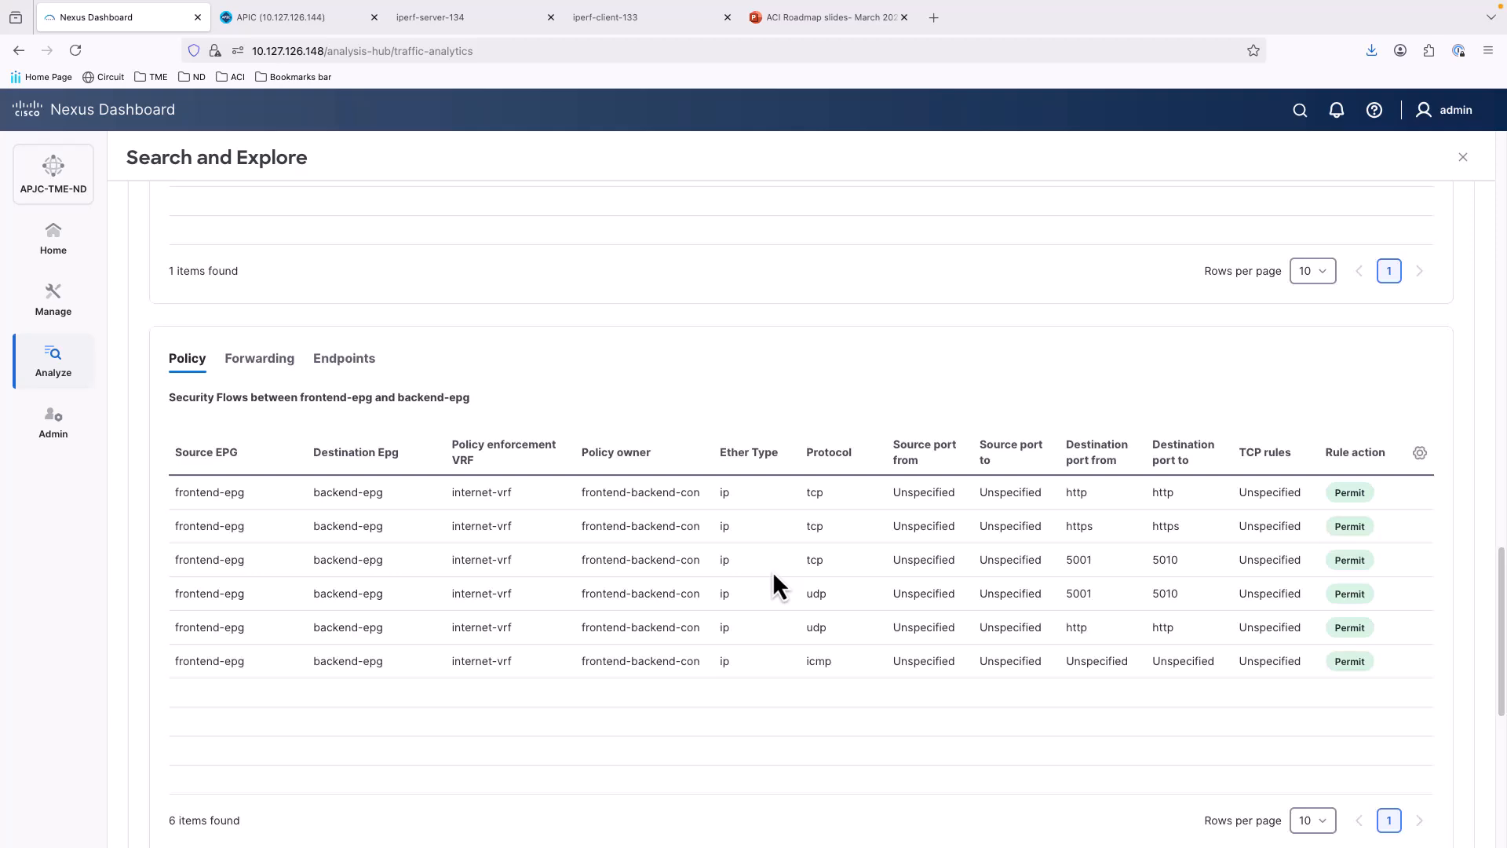
{"action": "scroll", "coordinate": [983, 660], "scroll_direction": "up", "scroll_amount": 20}
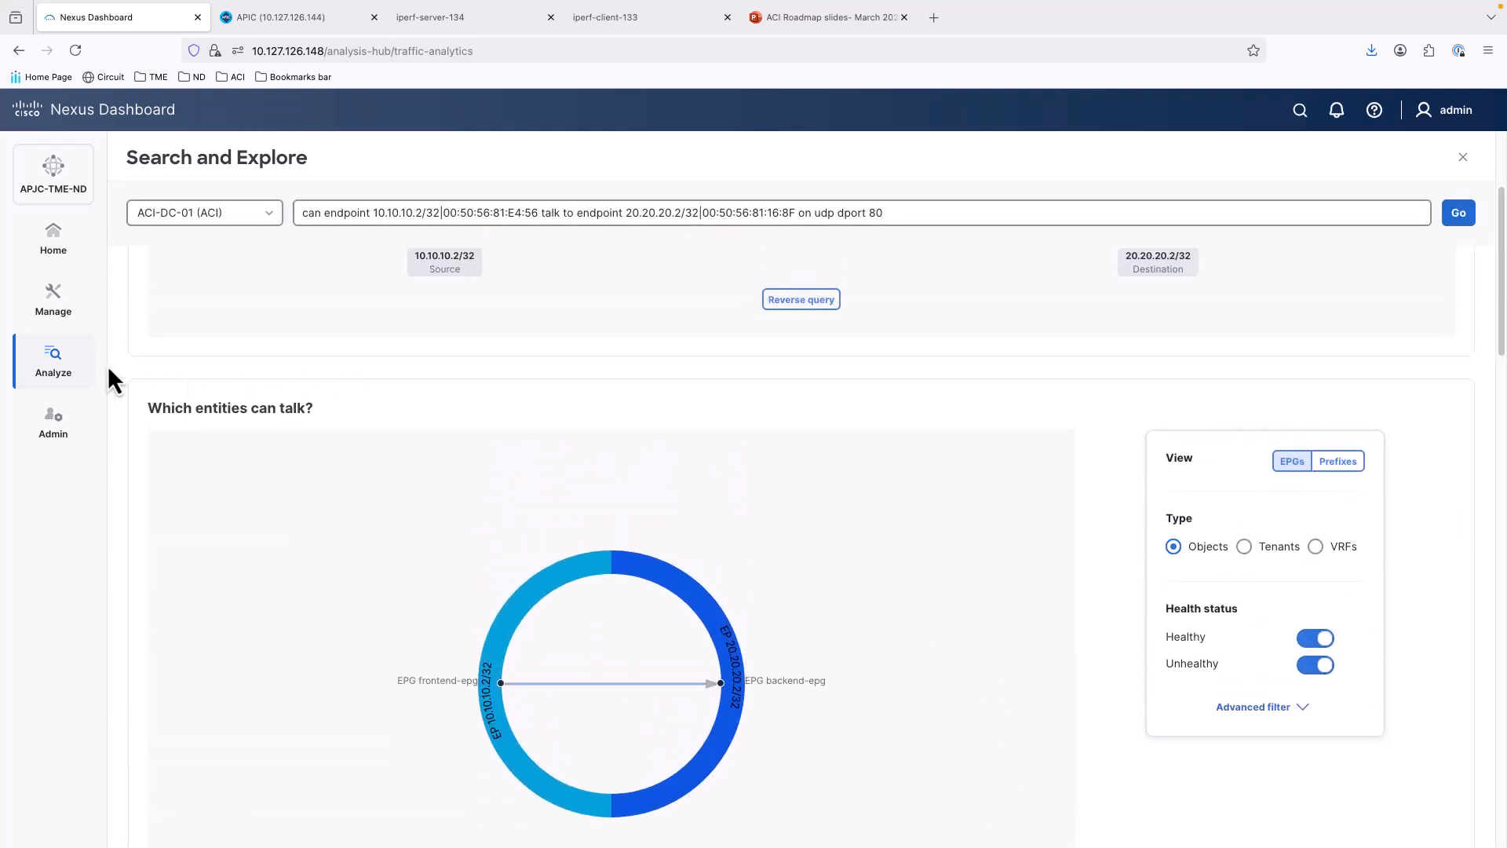
Step: Open the flow records of the UDP collection still in progress for service endpoint 20.20.20.2 port 80 in Traffic analytics
{"action": "left_click", "coordinate": [68, 375]}
{"action": "left_click", "coordinate": [171, 268]}
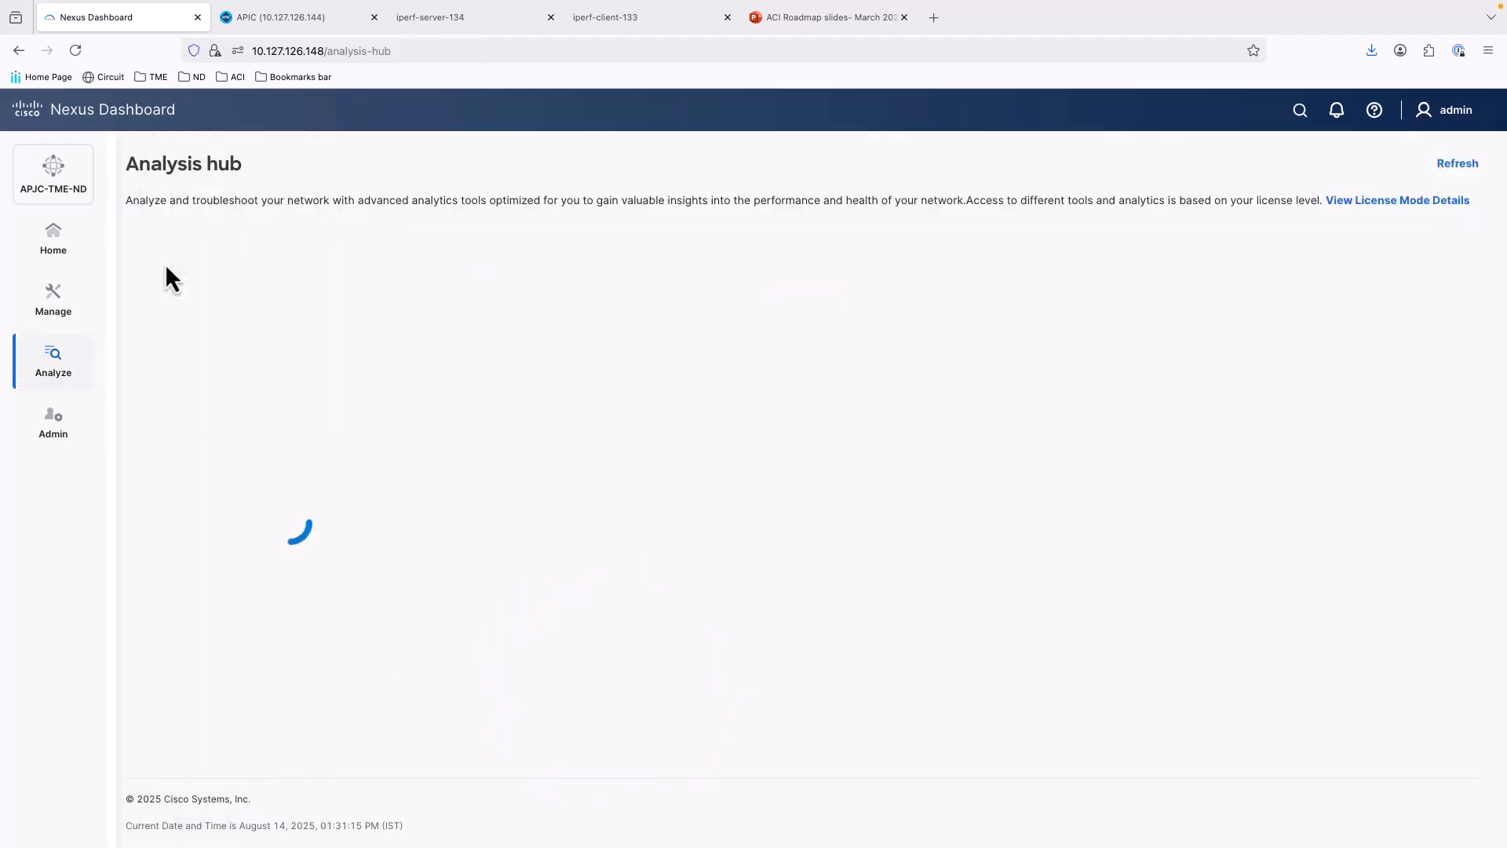
{"action": "left_click", "coordinate": [289, 403]}
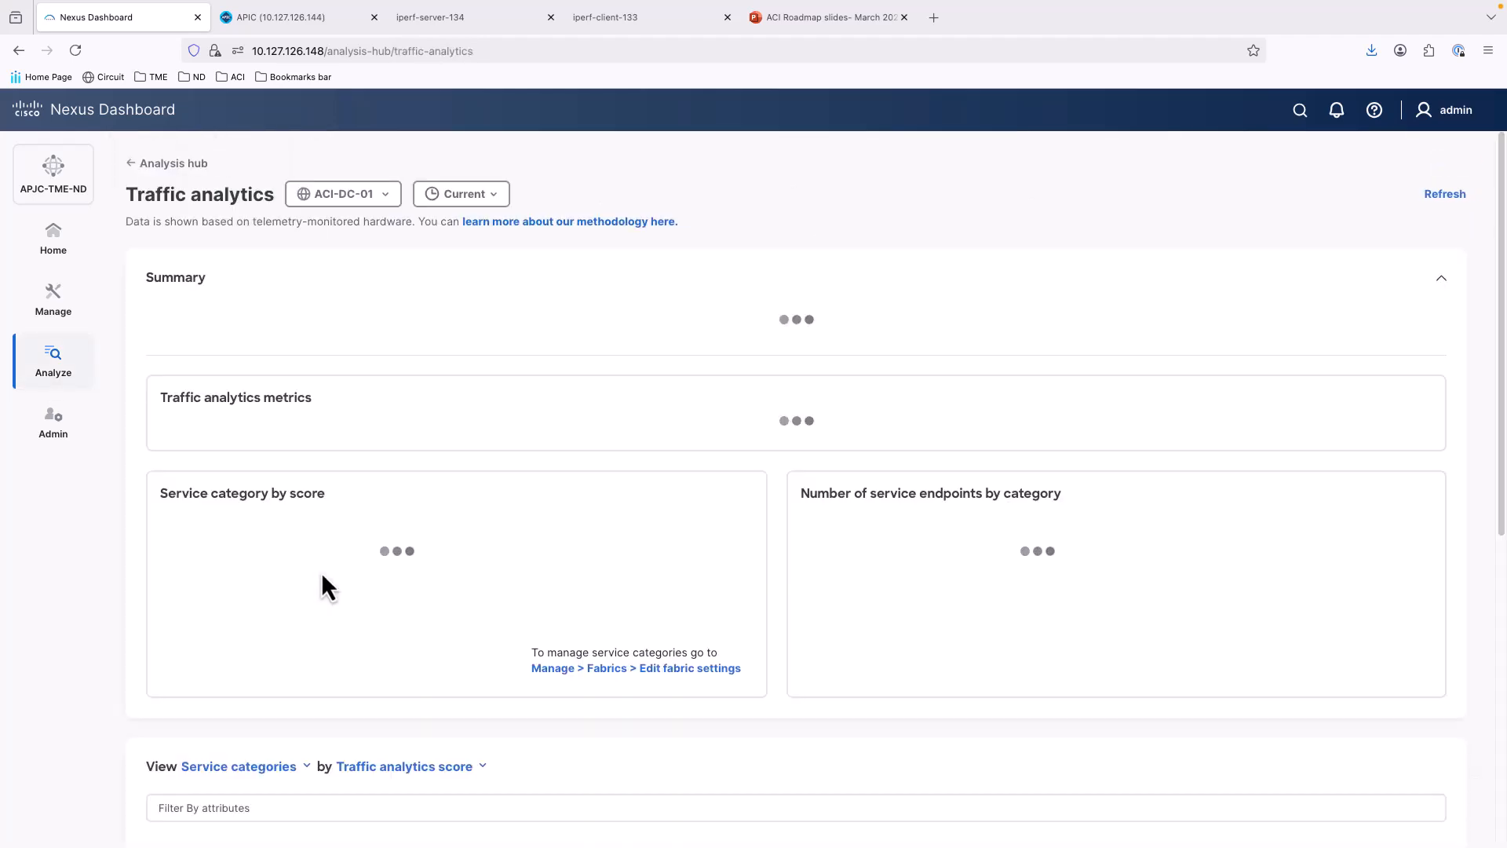
{"action": "scroll", "coordinate": [300, 639], "scroll_direction": "down", "scroll_amount": 10}
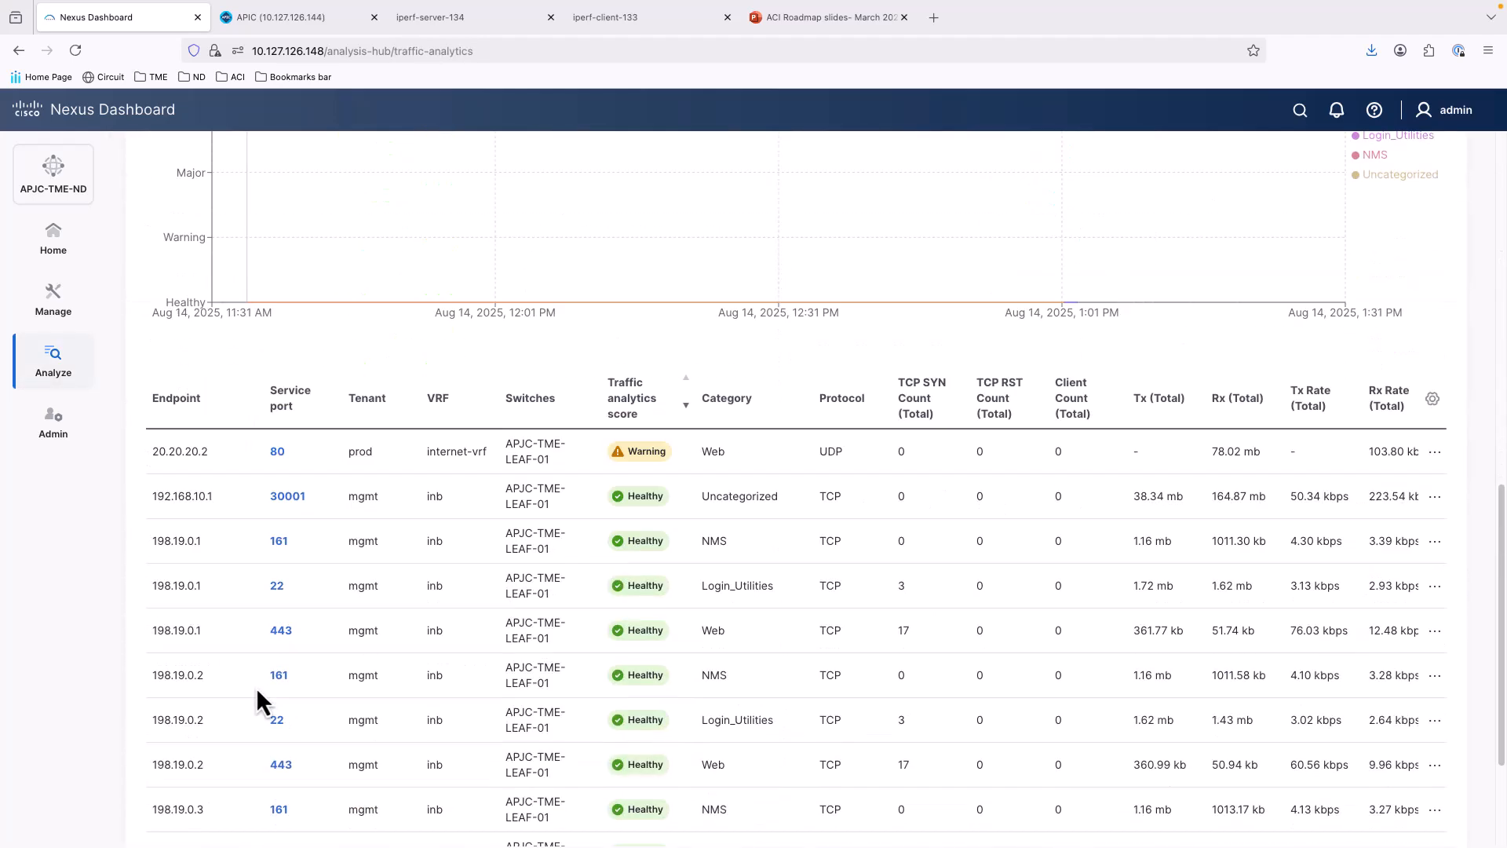
{"action": "left_click", "coordinate": [279, 429]}
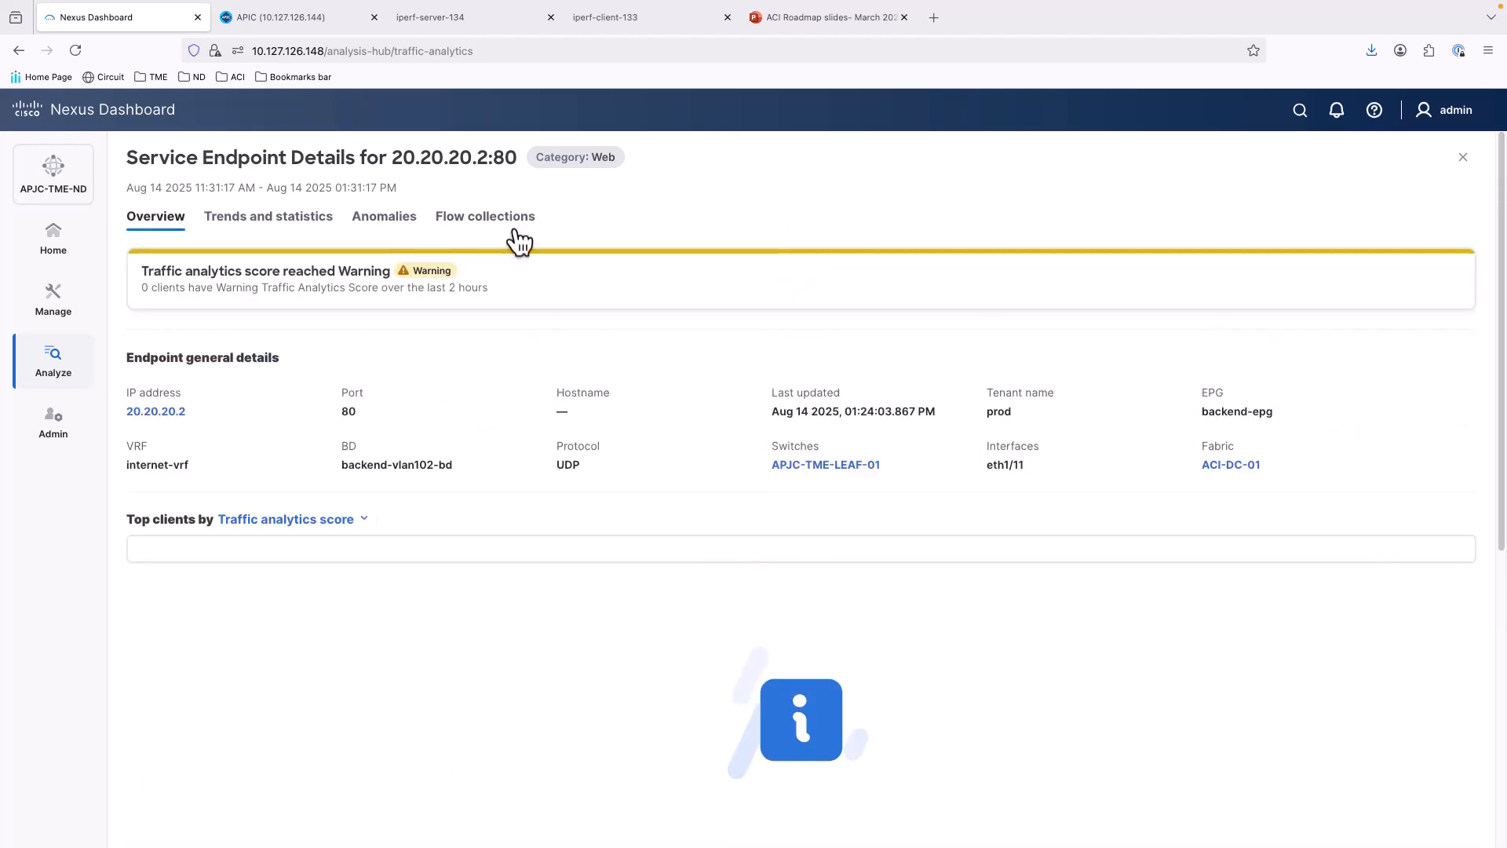
{"action": "left_click", "coordinate": [516, 230]}
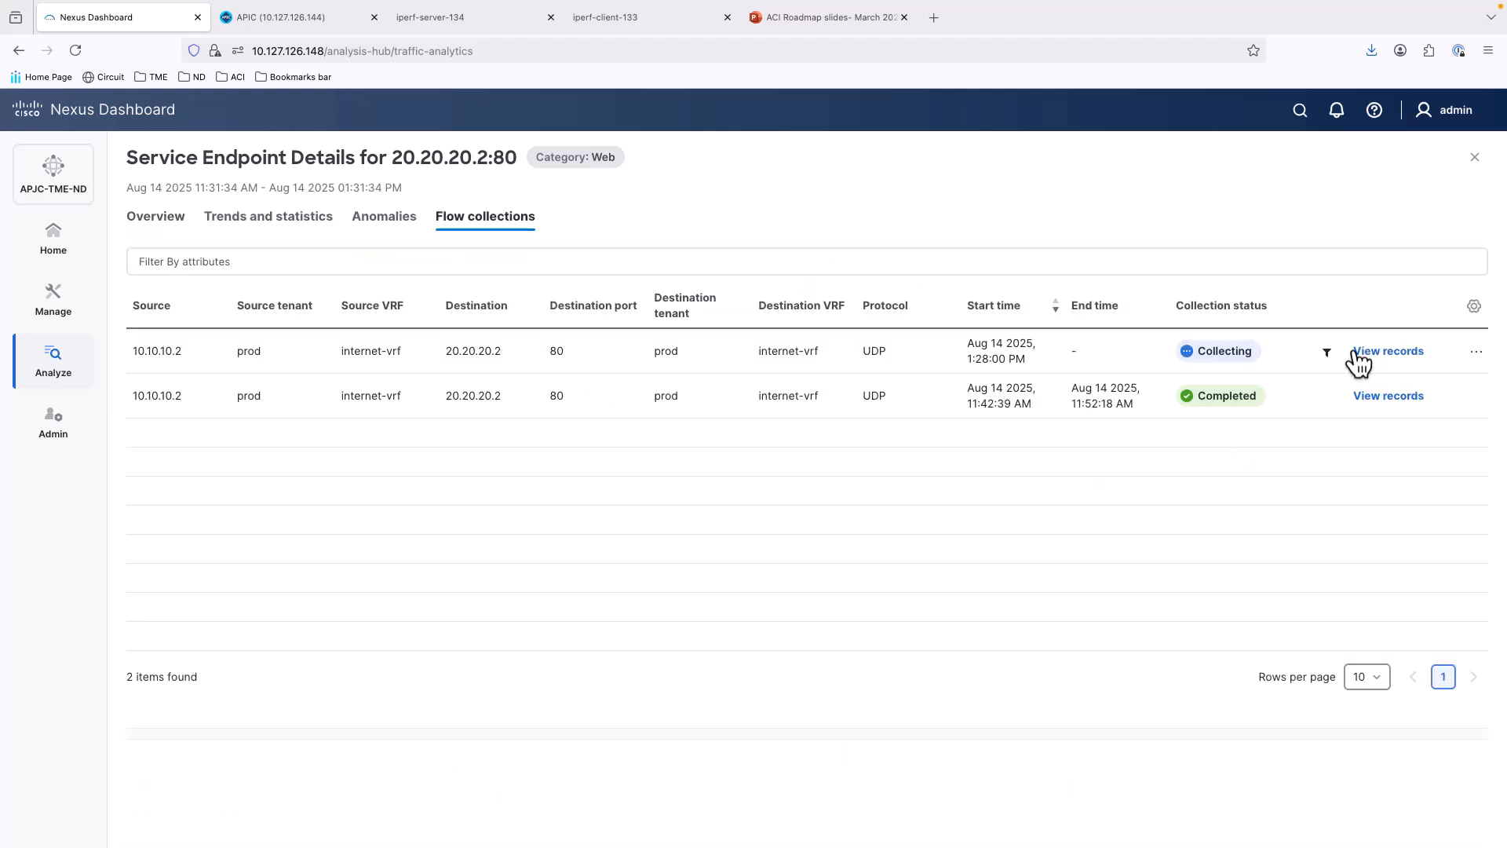
{"action": "left_click", "coordinate": [1369, 360]}
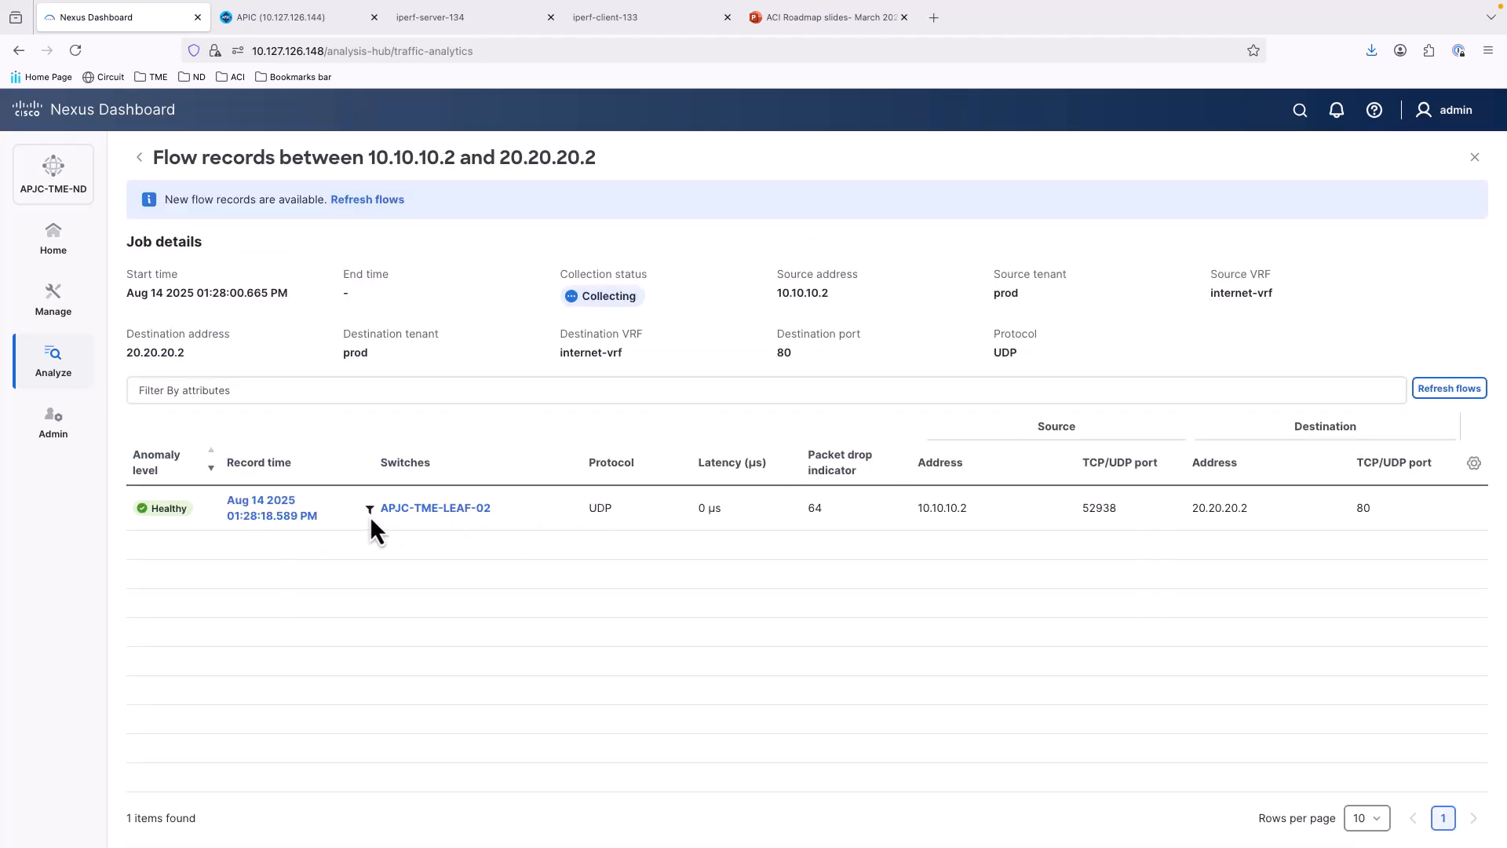
Step: Examine the flow record from 10.10.10.2 to 20.20.20.2, including its path summary and APJC-TME-LEAF-02 details, and close it
{"action": "left_click", "coordinate": [300, 519]}
{"action": "scroll", "coordinate": [516, 594], "scroll_direction": "down", "scroll_amount": 5}
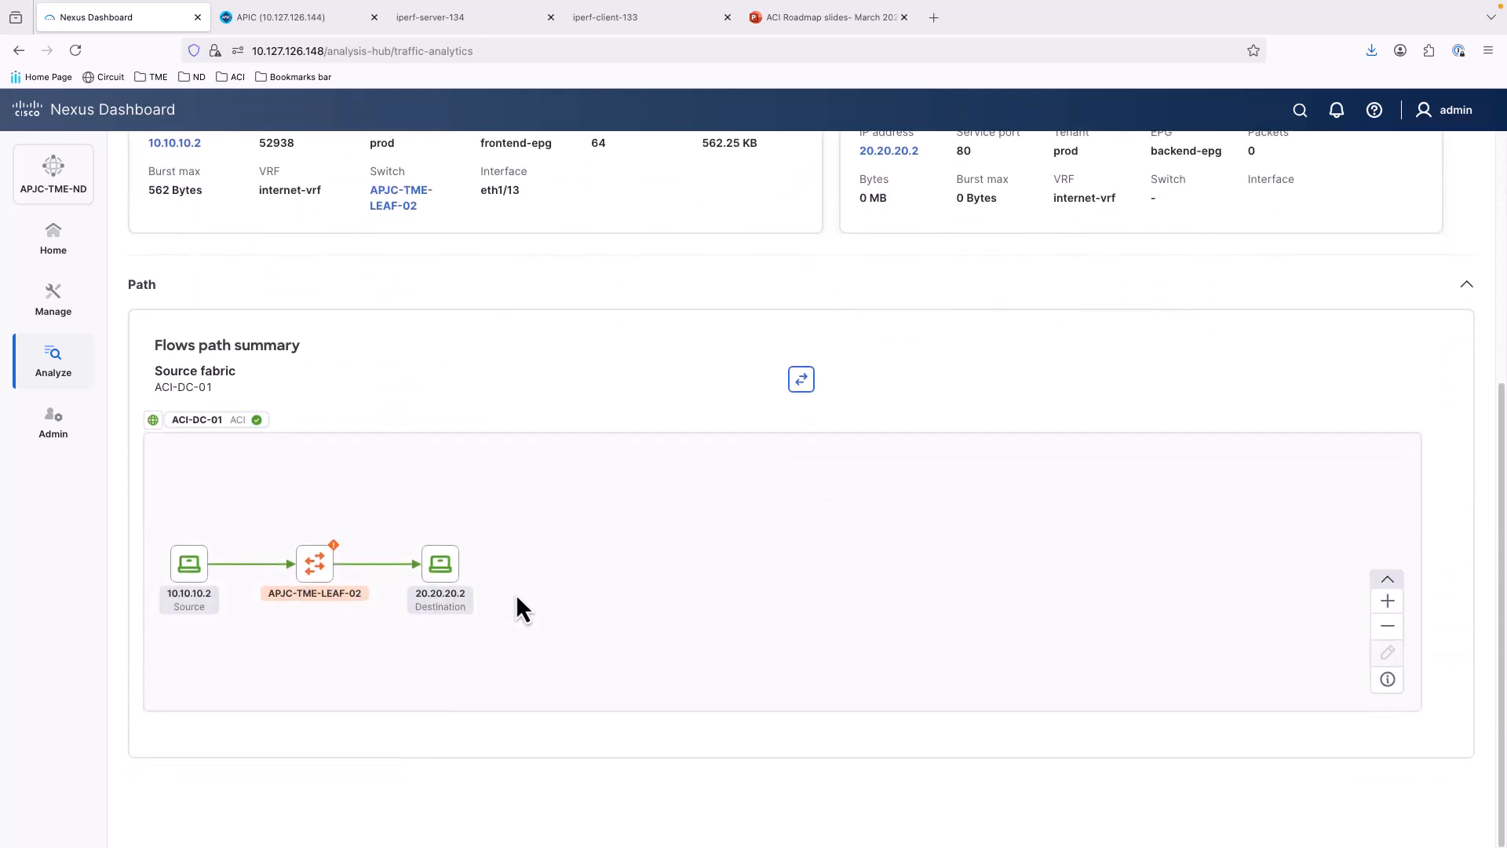
{"action": "left_click", "coordinate": [312, 576]}
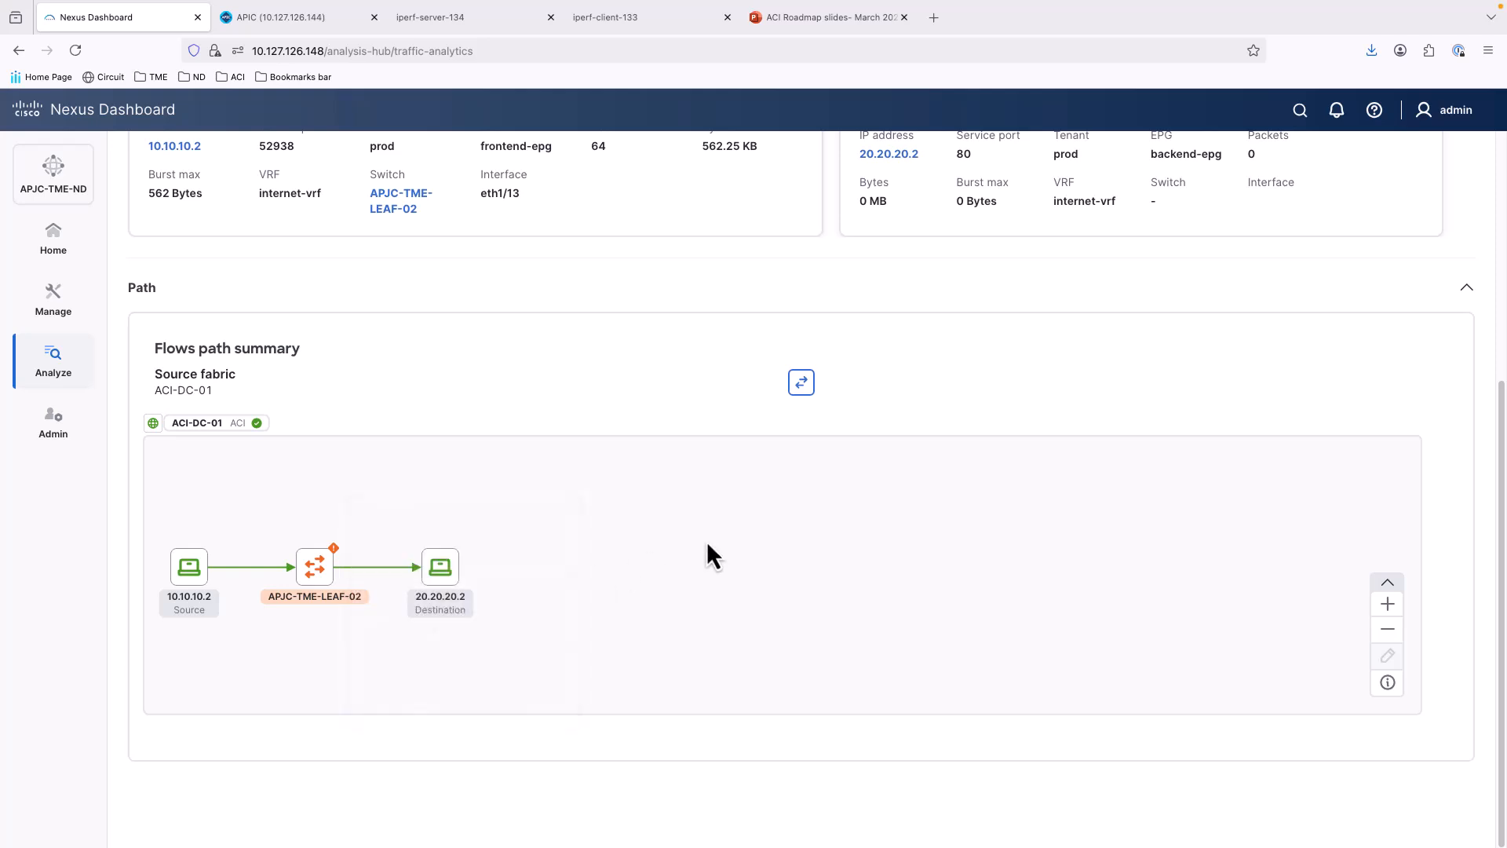
{"action": "scroll", "coordinate": [707, 540], "scroll_direction": "up", "scroll_amount": 4}
{"action": "scroll", "coordinate": [707, 544], "scroll_direction": "up", "scroll_amount": 2}
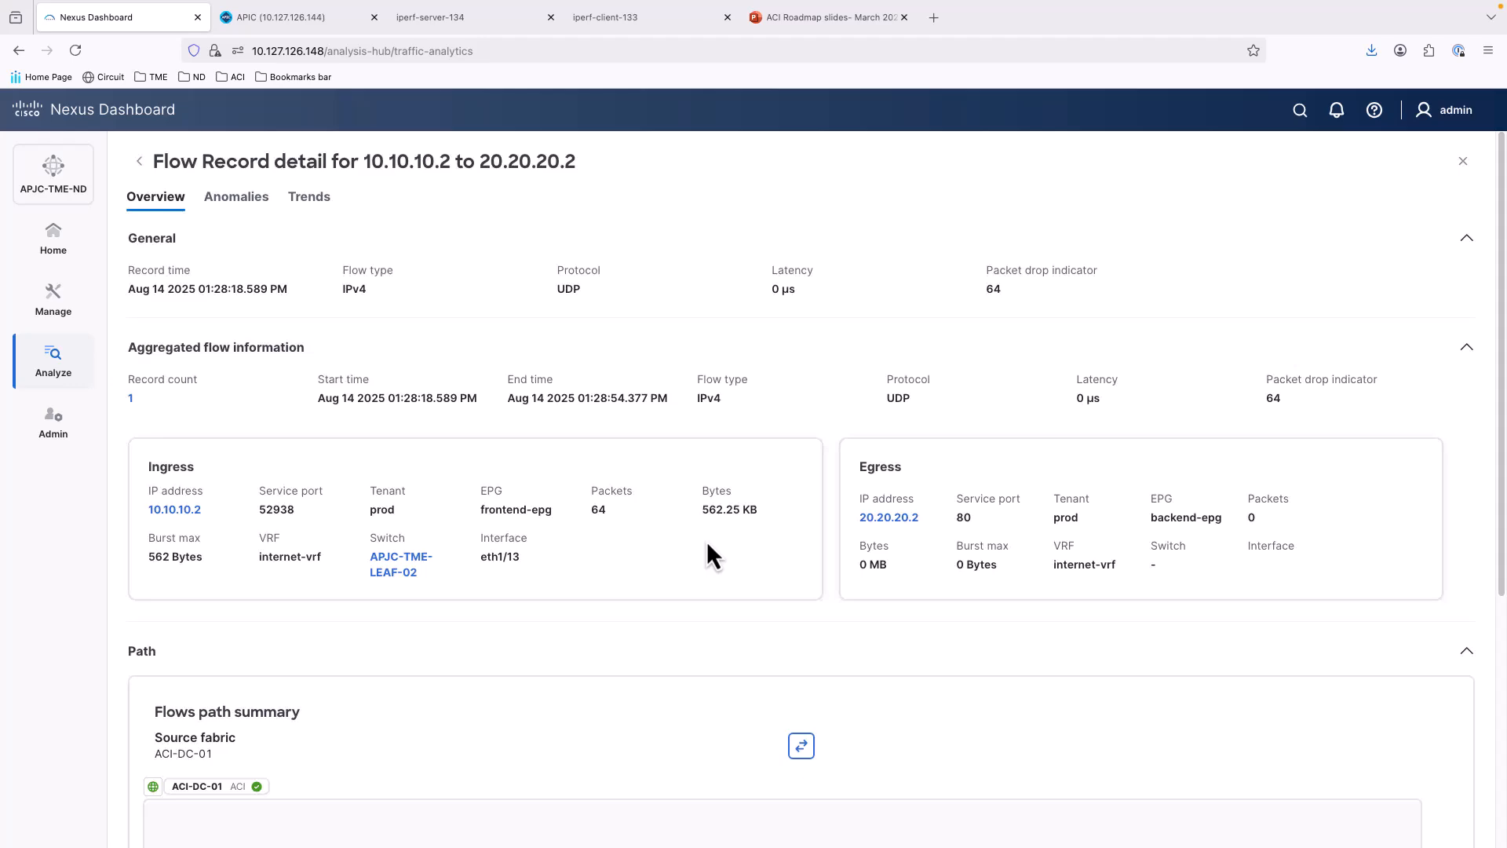
{"action": "key", "text": "Escape"}
Step: Open Compliance in the Analysis hub for fabric ACI-DC-01 and review its compliance rules
{"action": "left_click", "coordinate": [55, 369]}
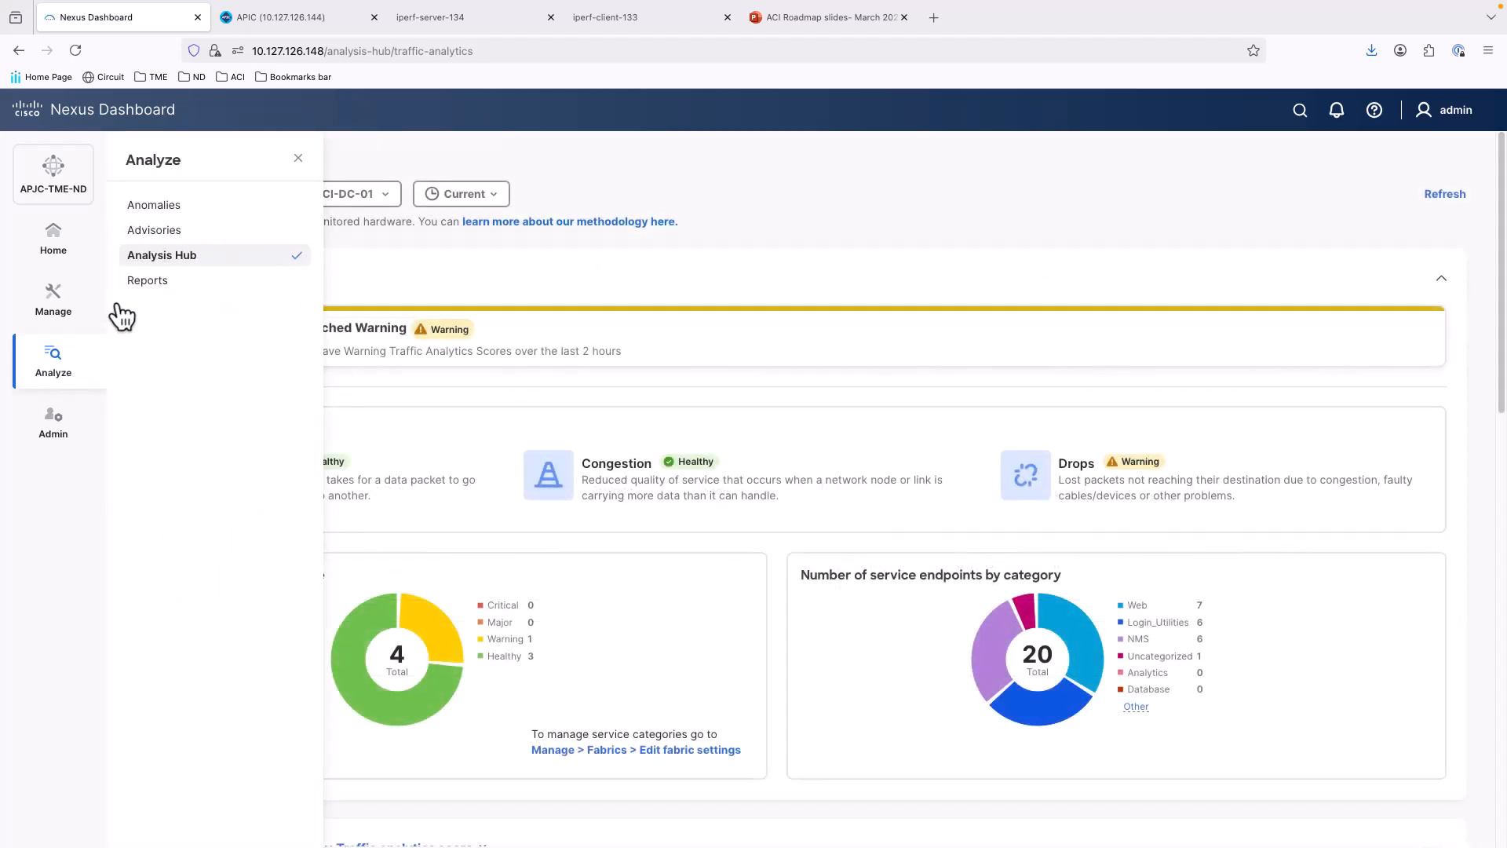
{"action": "left_click", "coordinate": [159, 259]}
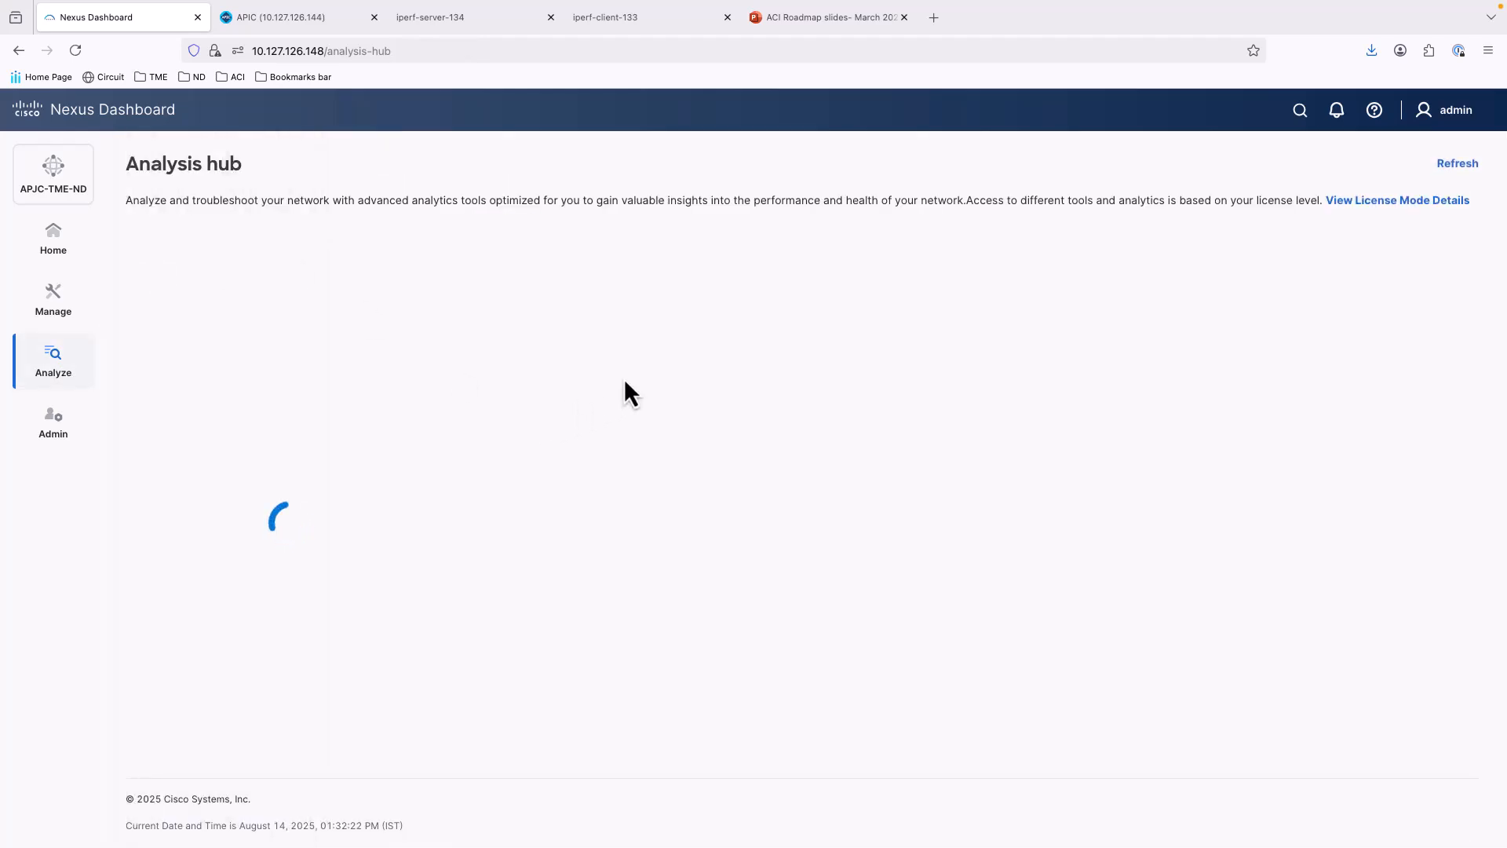
{"action": "left_click", "coordinate": [662, 310]}
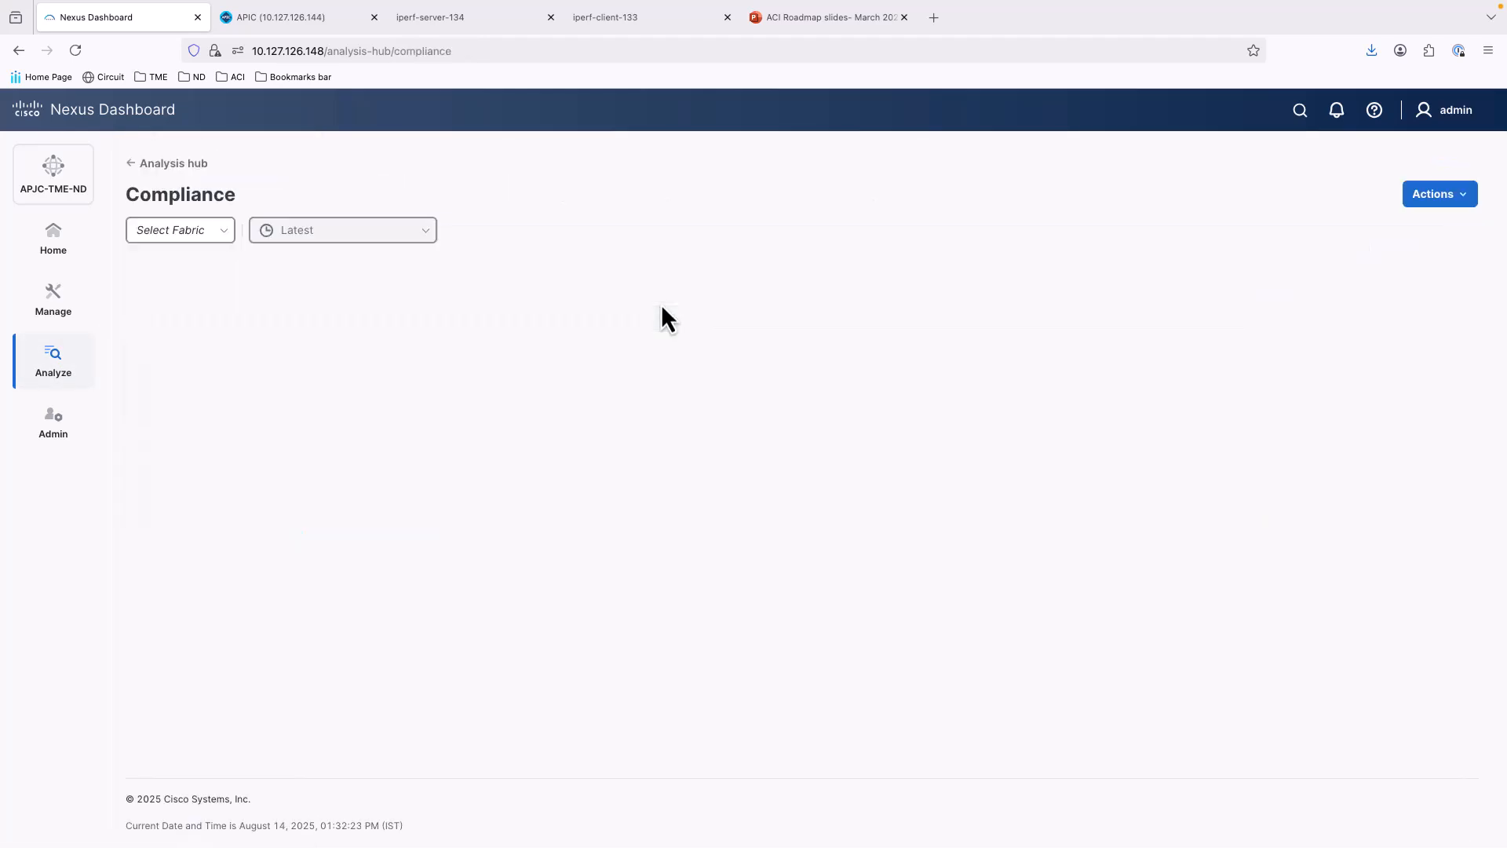
{"action": "left_click", "coordinate": [209, 248]}
{"action": "left_click", "coordinate": [185, 281]}
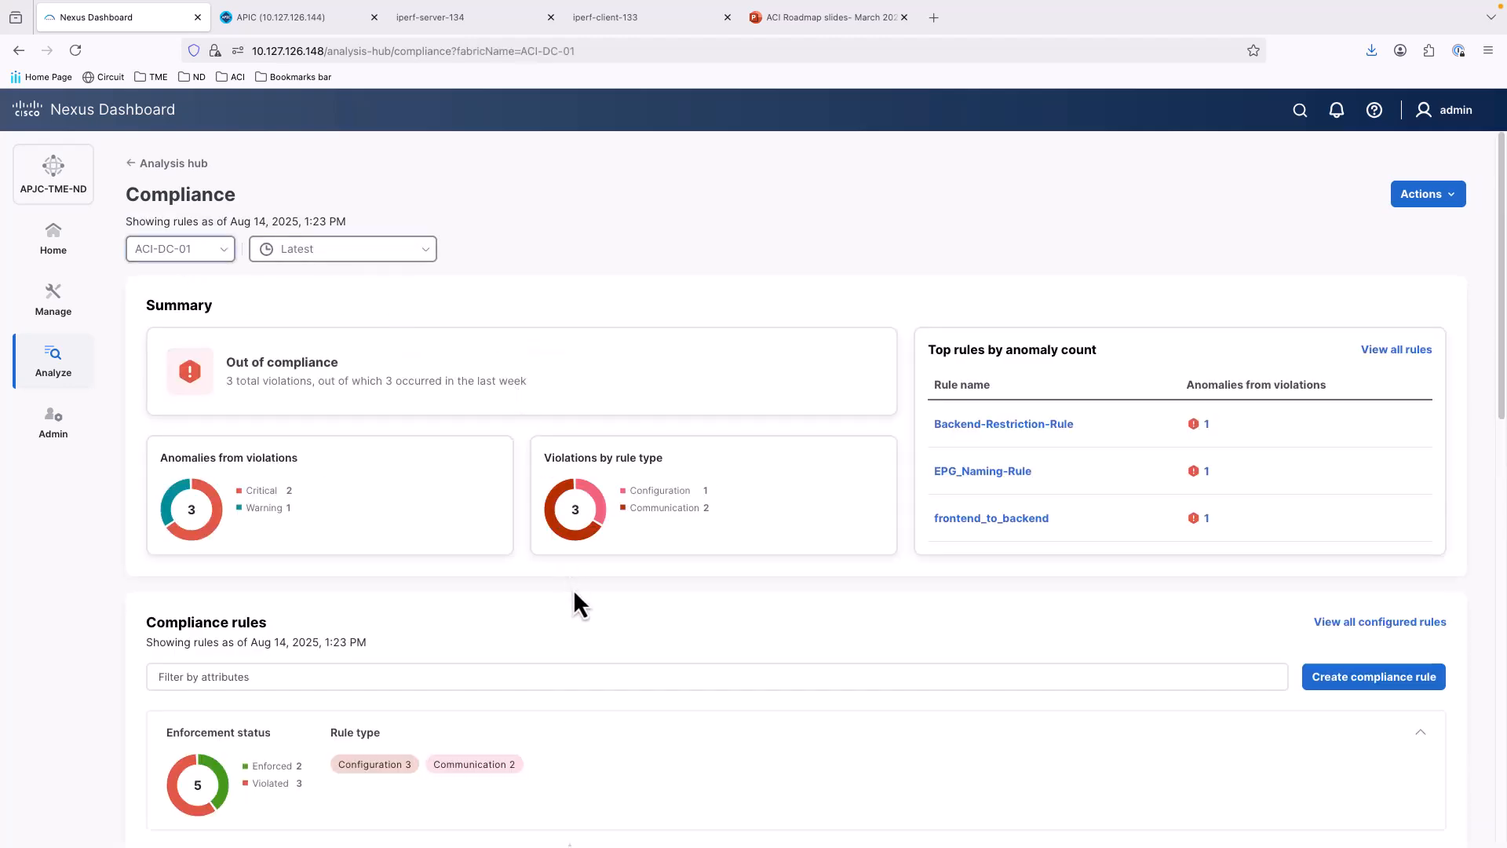
{"action": "scroll", "coordinate": [573, 588], "scroll_direction": "down", "scroll_amount": 3}
{"action": "scroll", "coordinate": [972, 493], "scroll_direction": "down", "scroll_amount": 2}
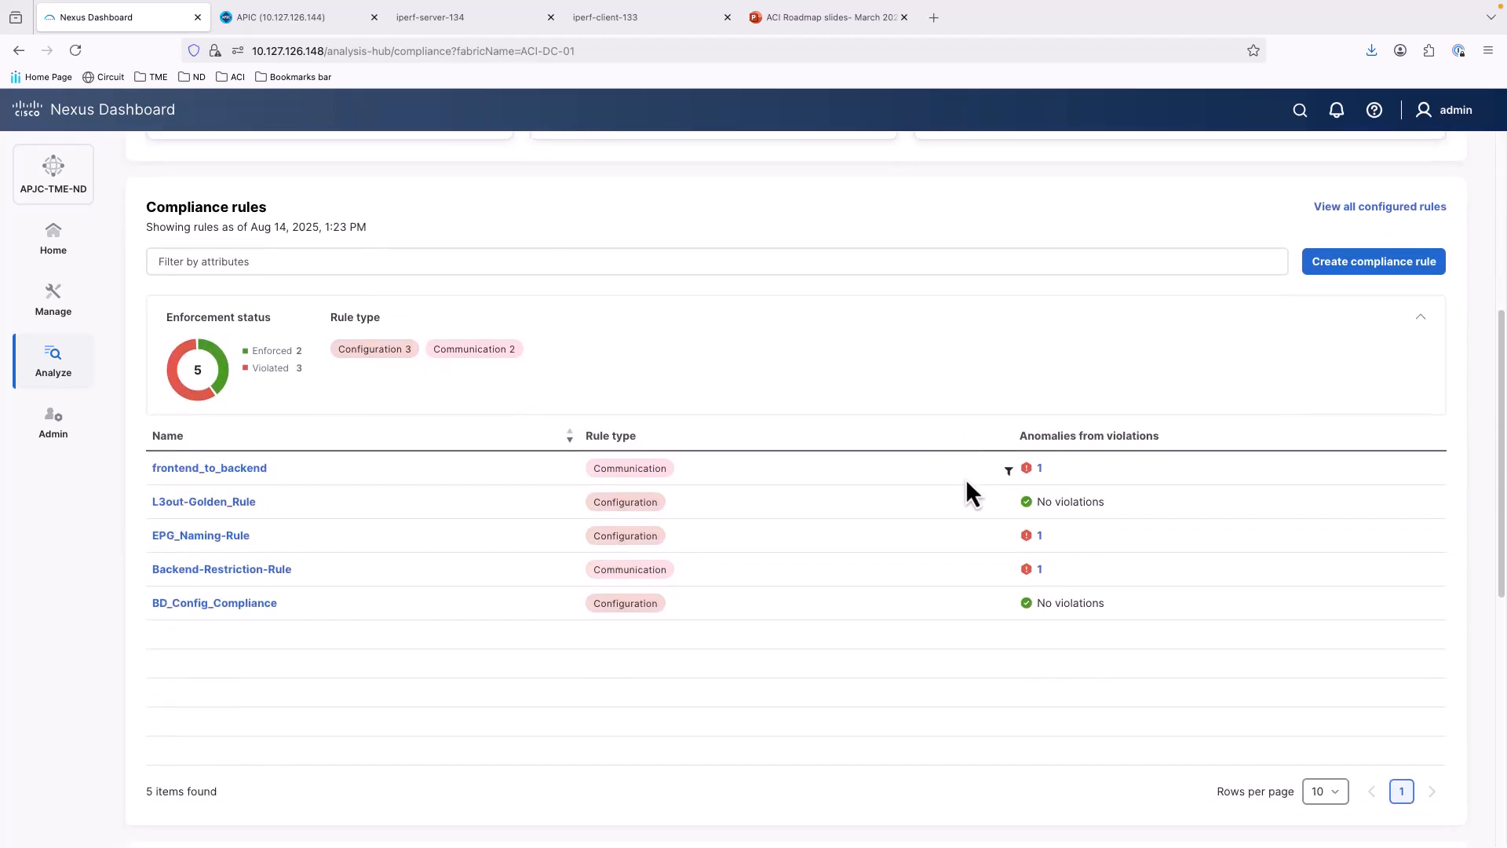
Step: Inspect the frontend_to_backend compliance rule and the details of its Communication Compliance Violated anomaly
{"action": "left_click", "coordinate": [245, 470]}
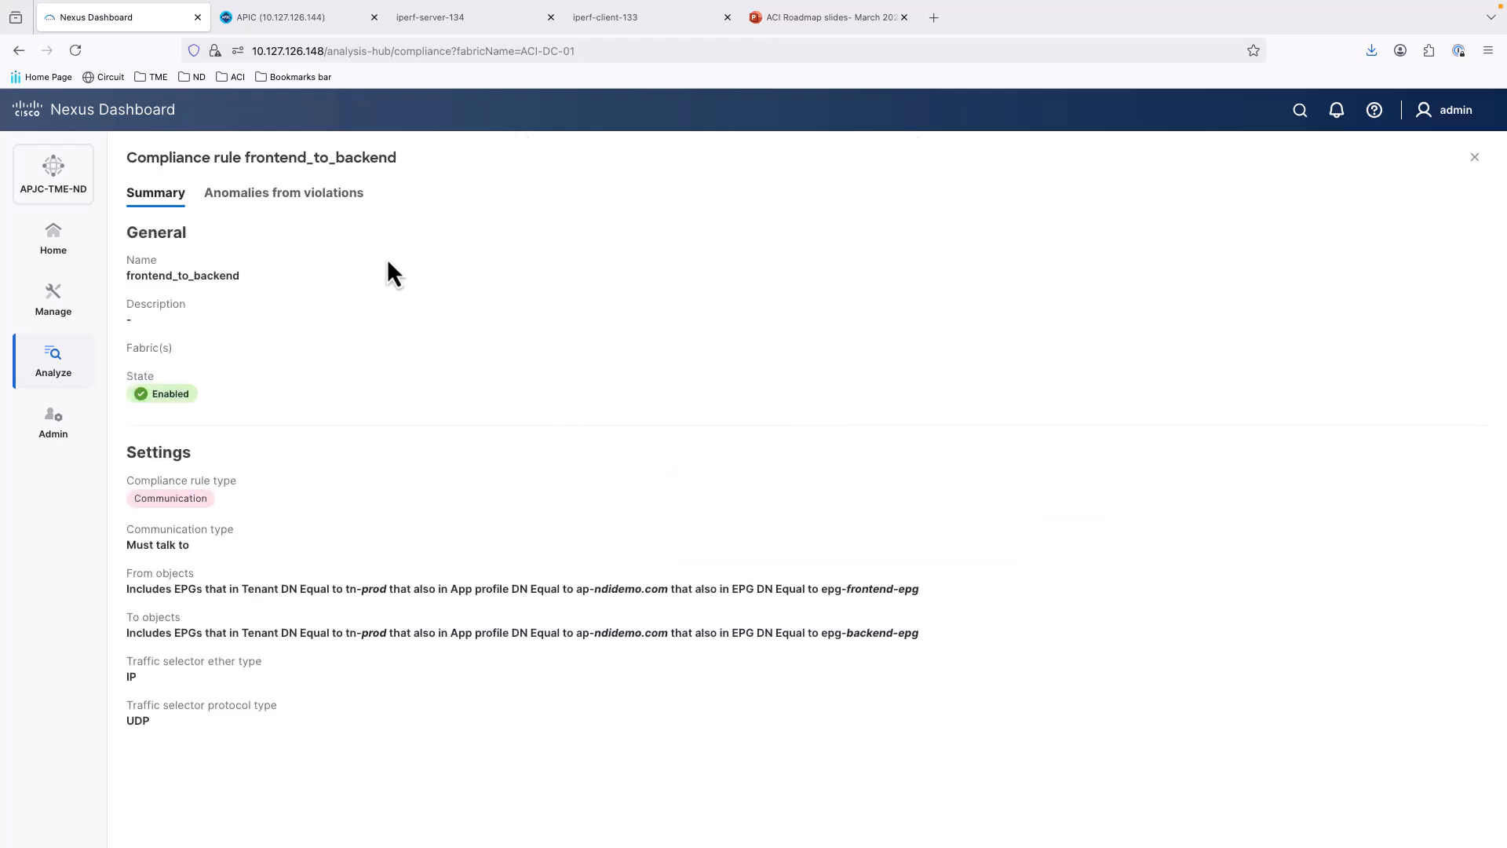
{"action": "left_click", "coordinate": [317, 201]}
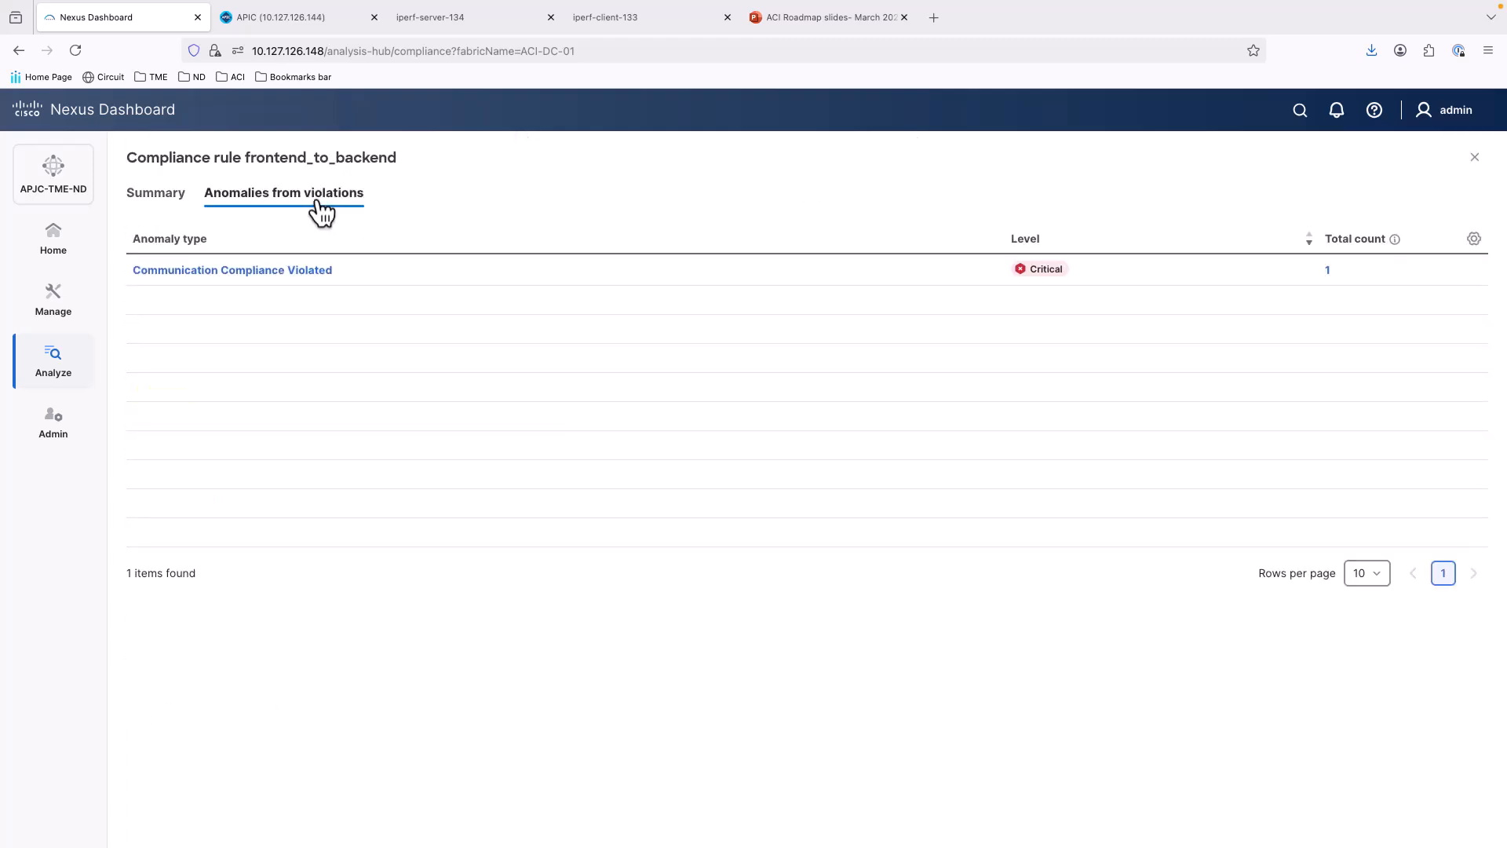
{"action": "left_click", "coordinate": [282, 291]}
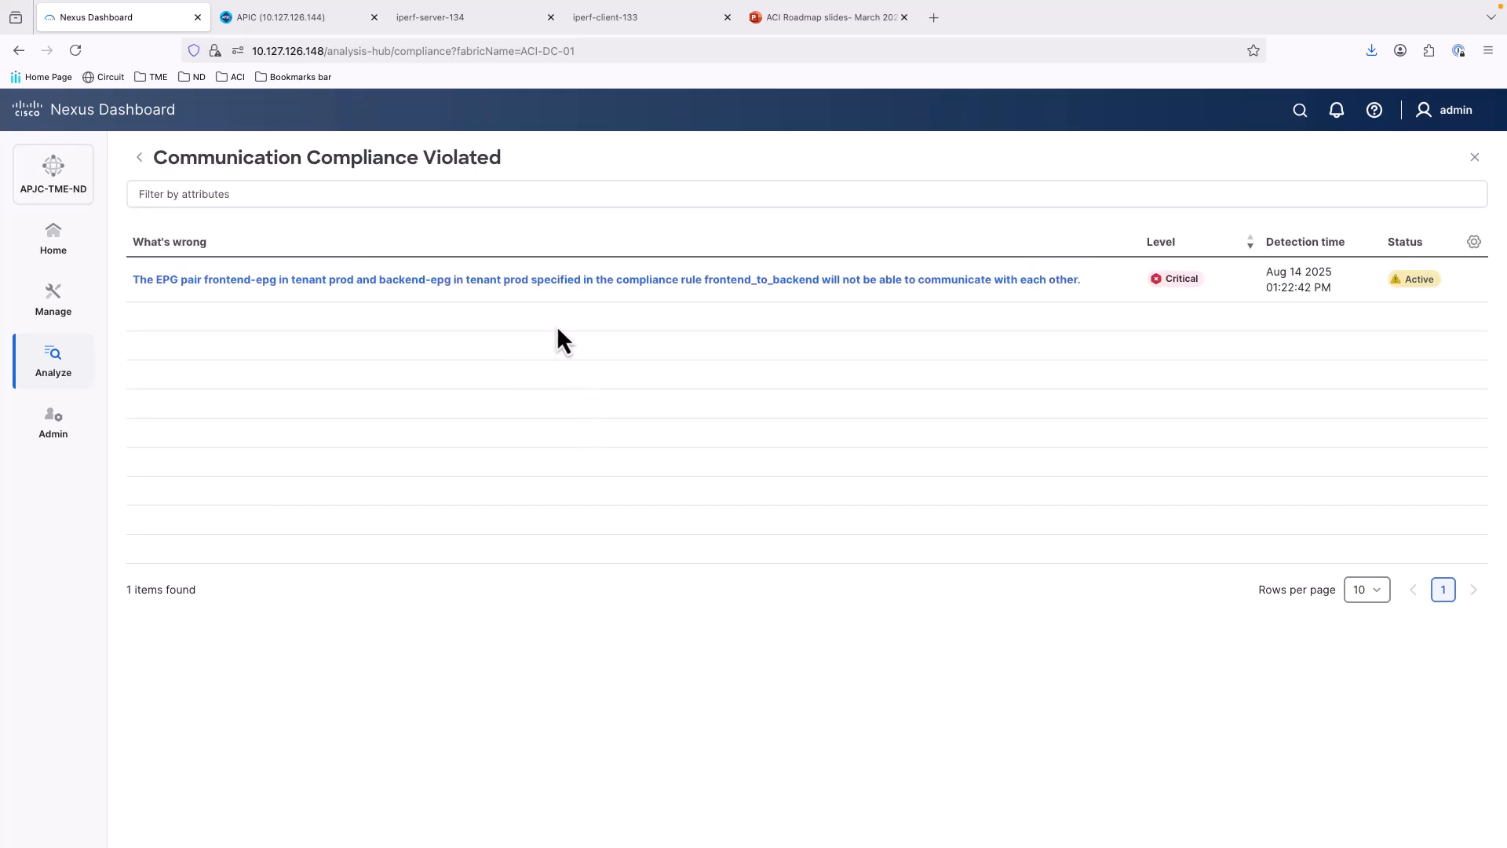
{"action": "left_click", "coordinate": [537, 289]}
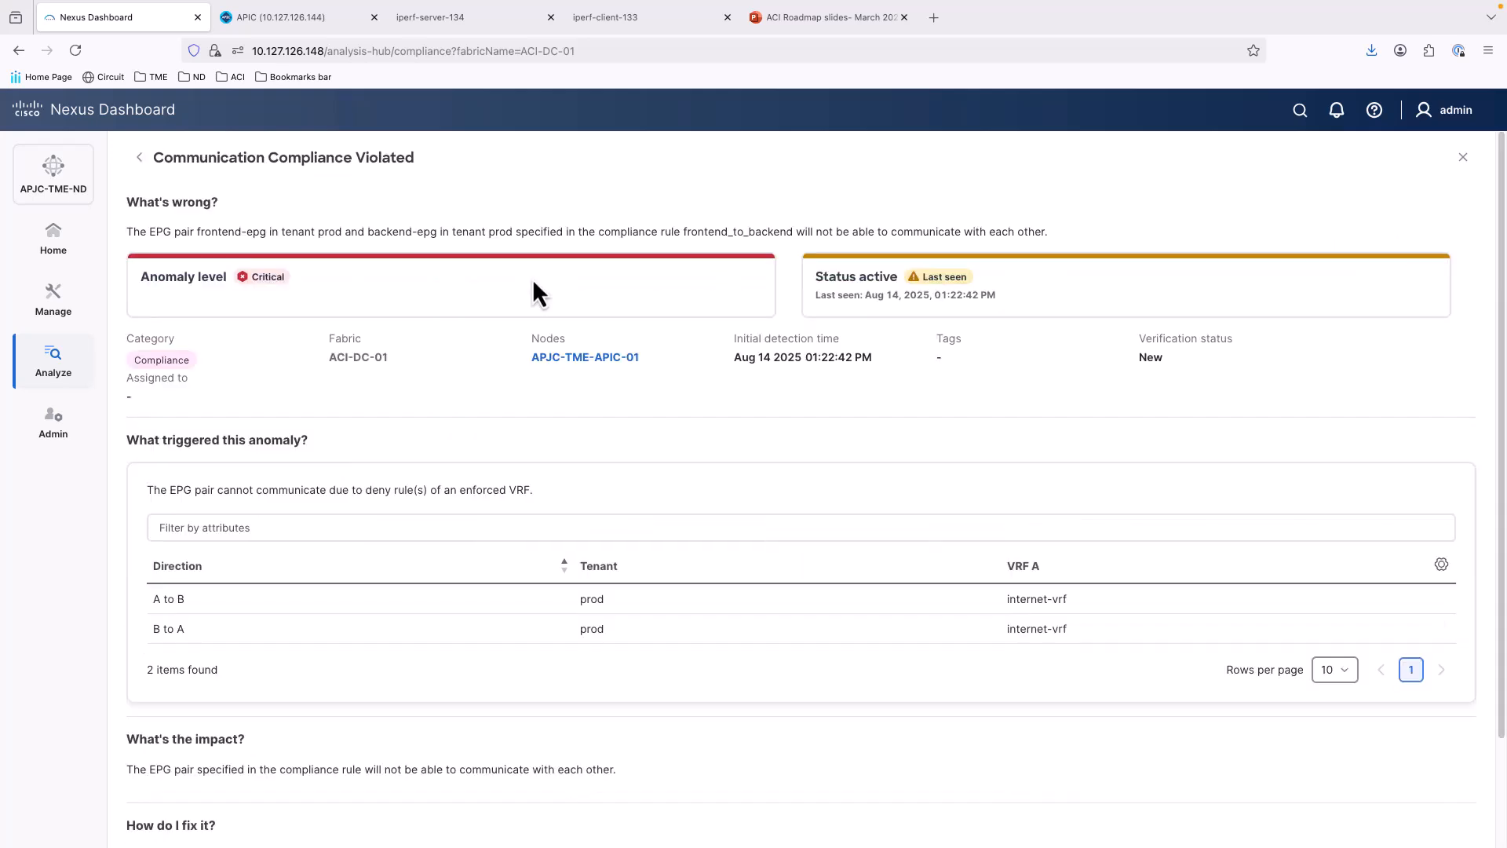
{"action": "scroll", "coordinate": [993, 499], "scroll_direction": "down", "scroll_amount": 3}
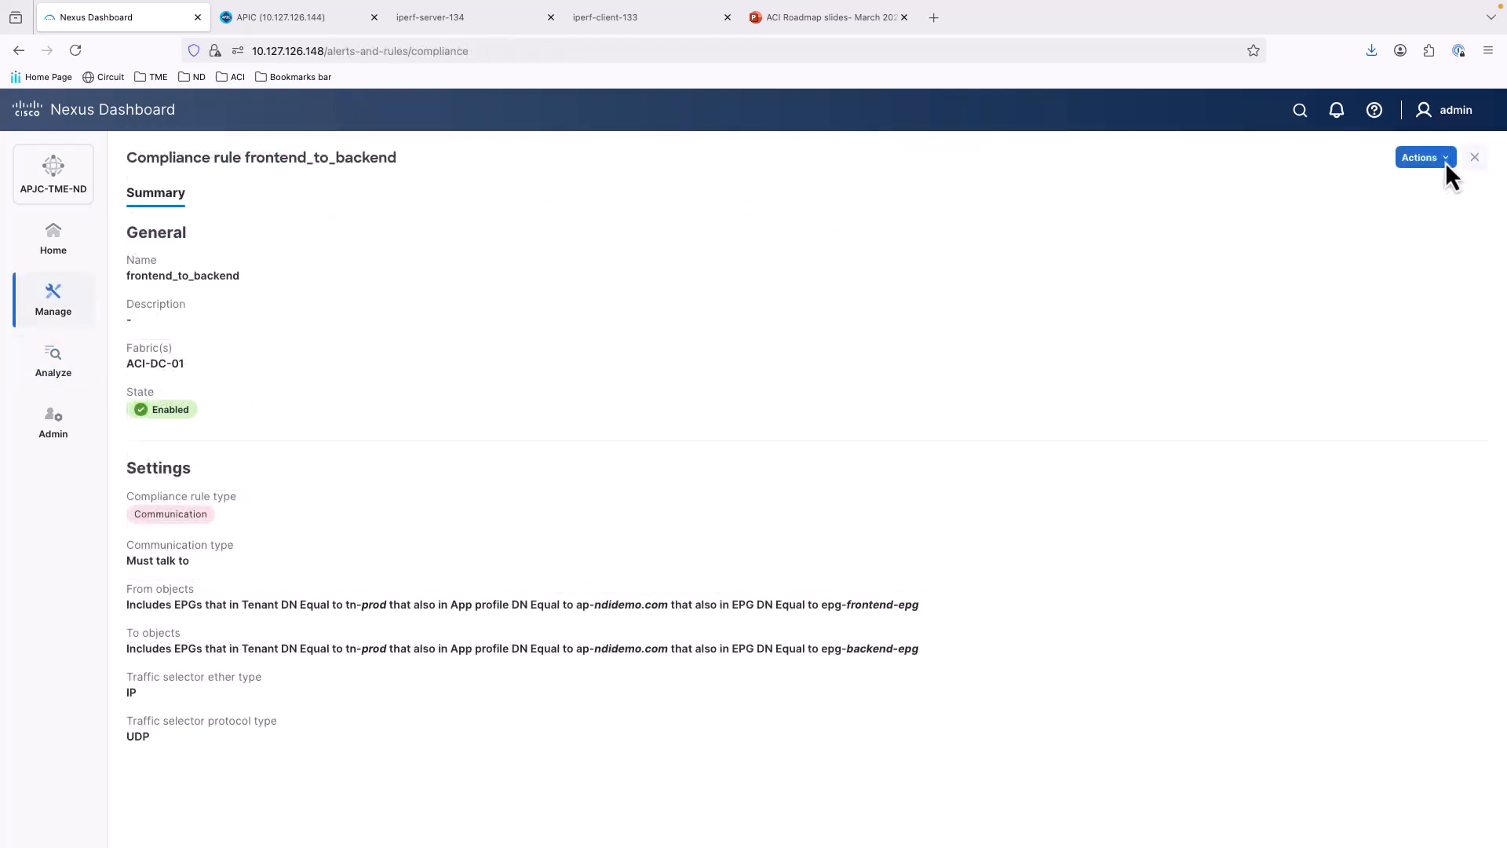
Step: Check the direction-based traffic settings of the frontend_to_backend rule in its editor and leave without saving changes
{"action": "left_click", "coordinate": [1447, 161]}
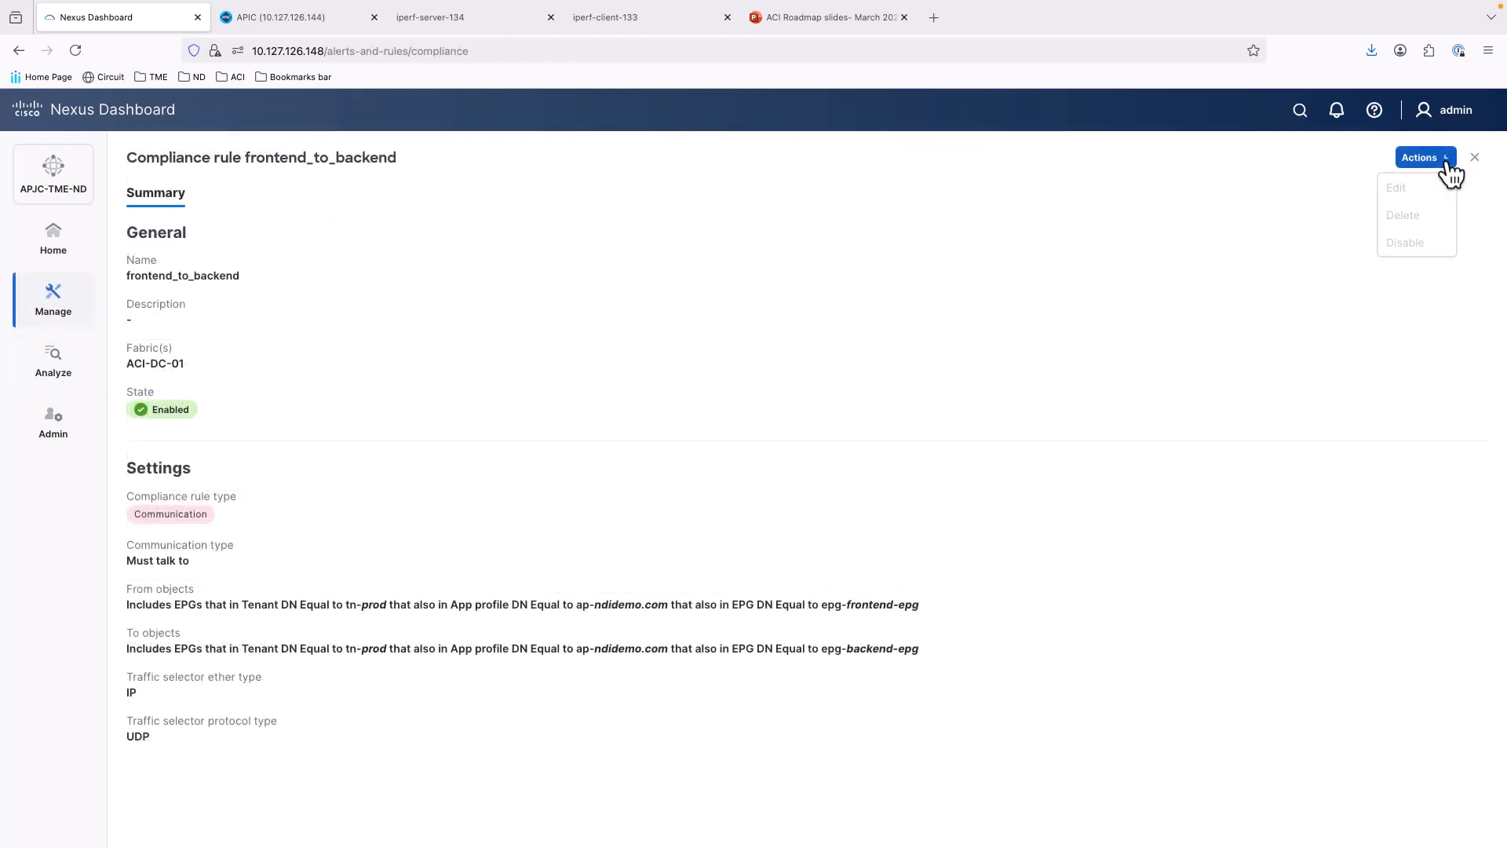
{"action": "left_click", "coordinate": [1419, 190]}
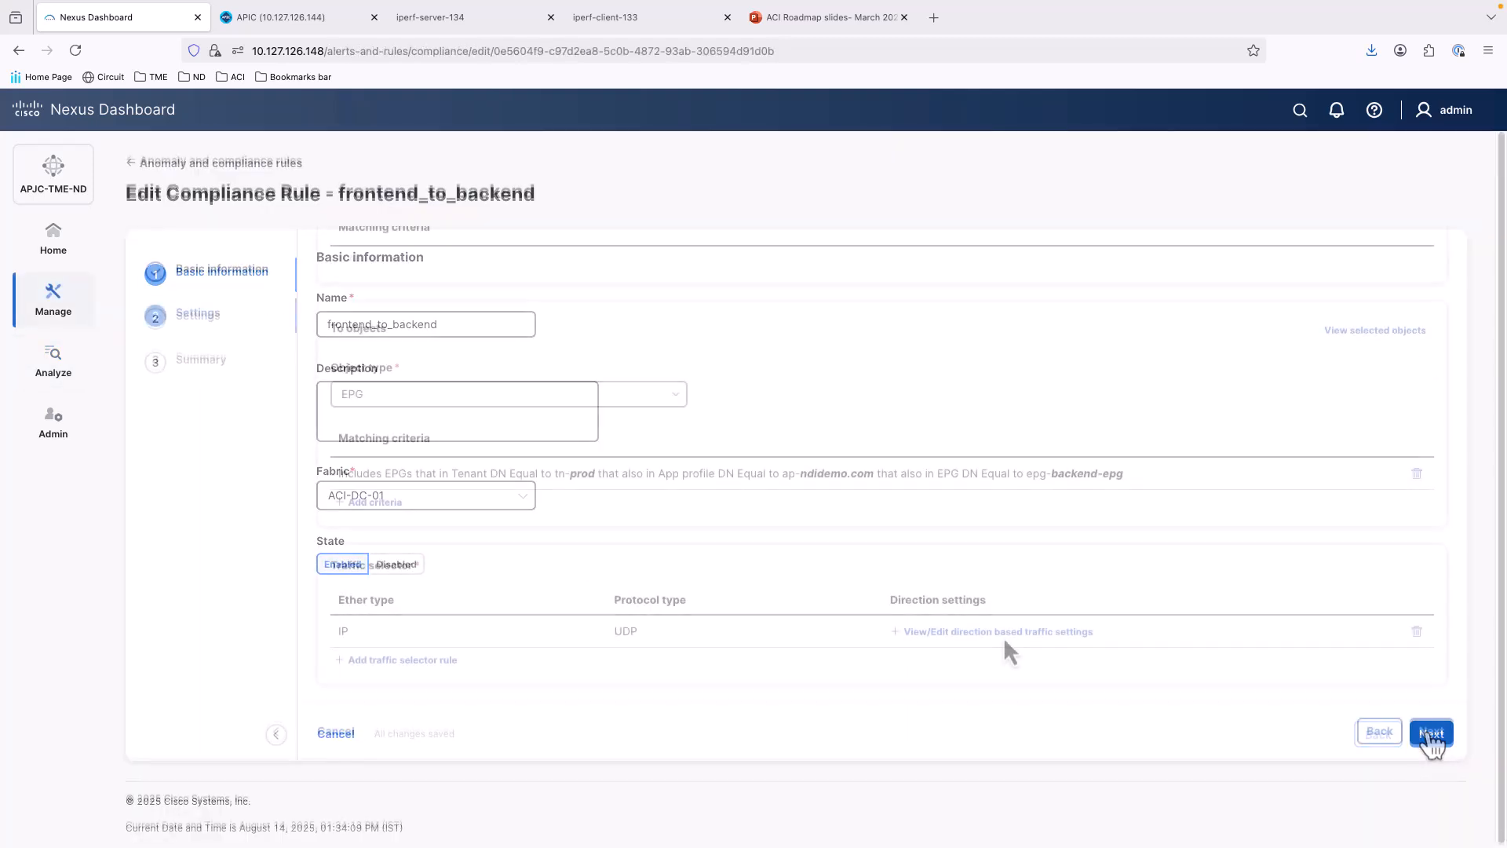
{"action": "left_click", "coordinate": [1004, 636]}
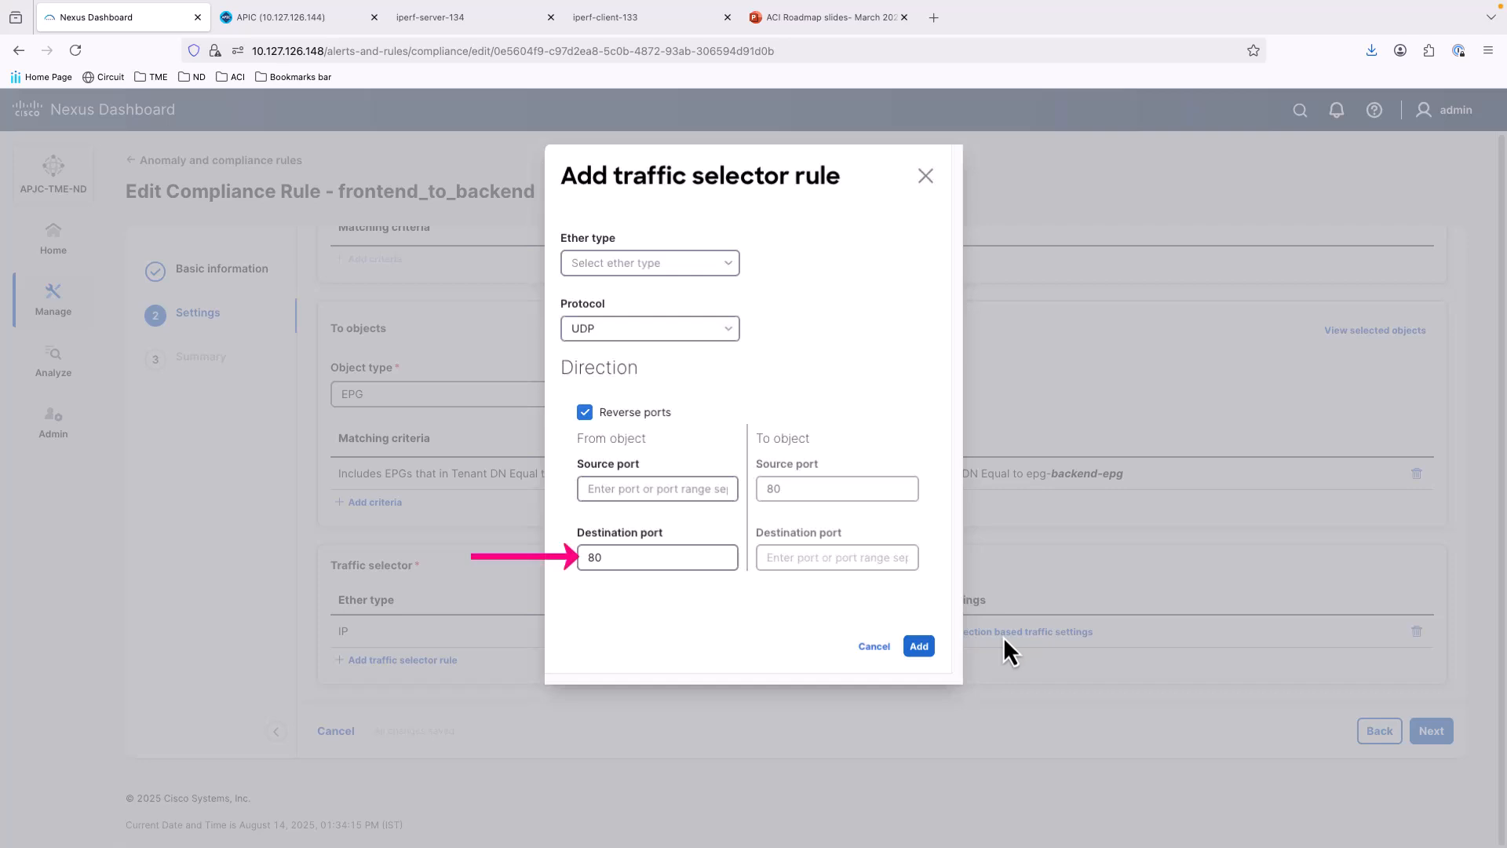
{"action": "left_click", "coordinate": [876, 648]}
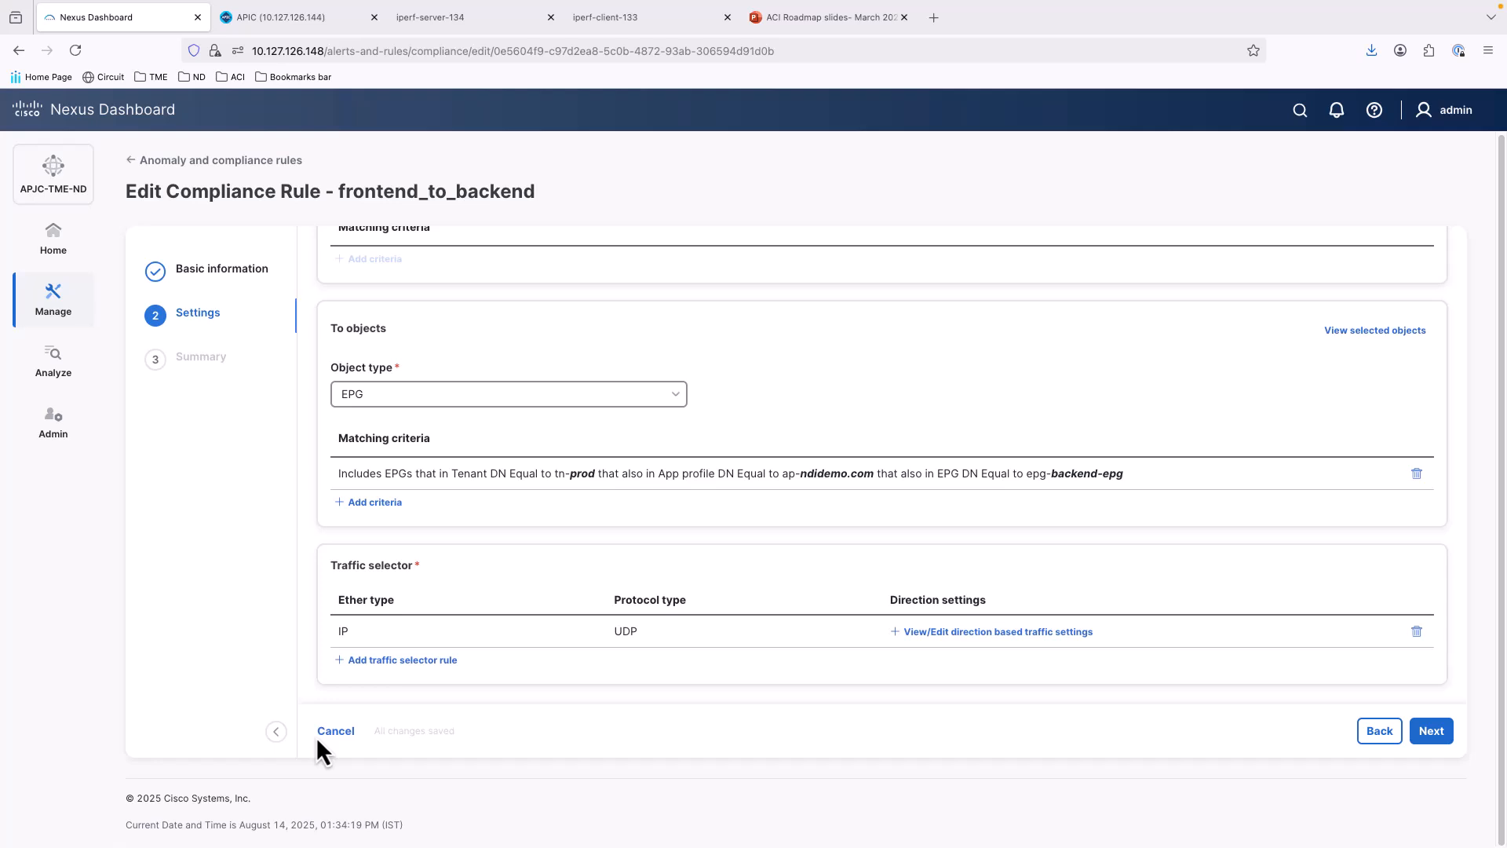
{"action": "left_click", "coordinate": [336, 731]}
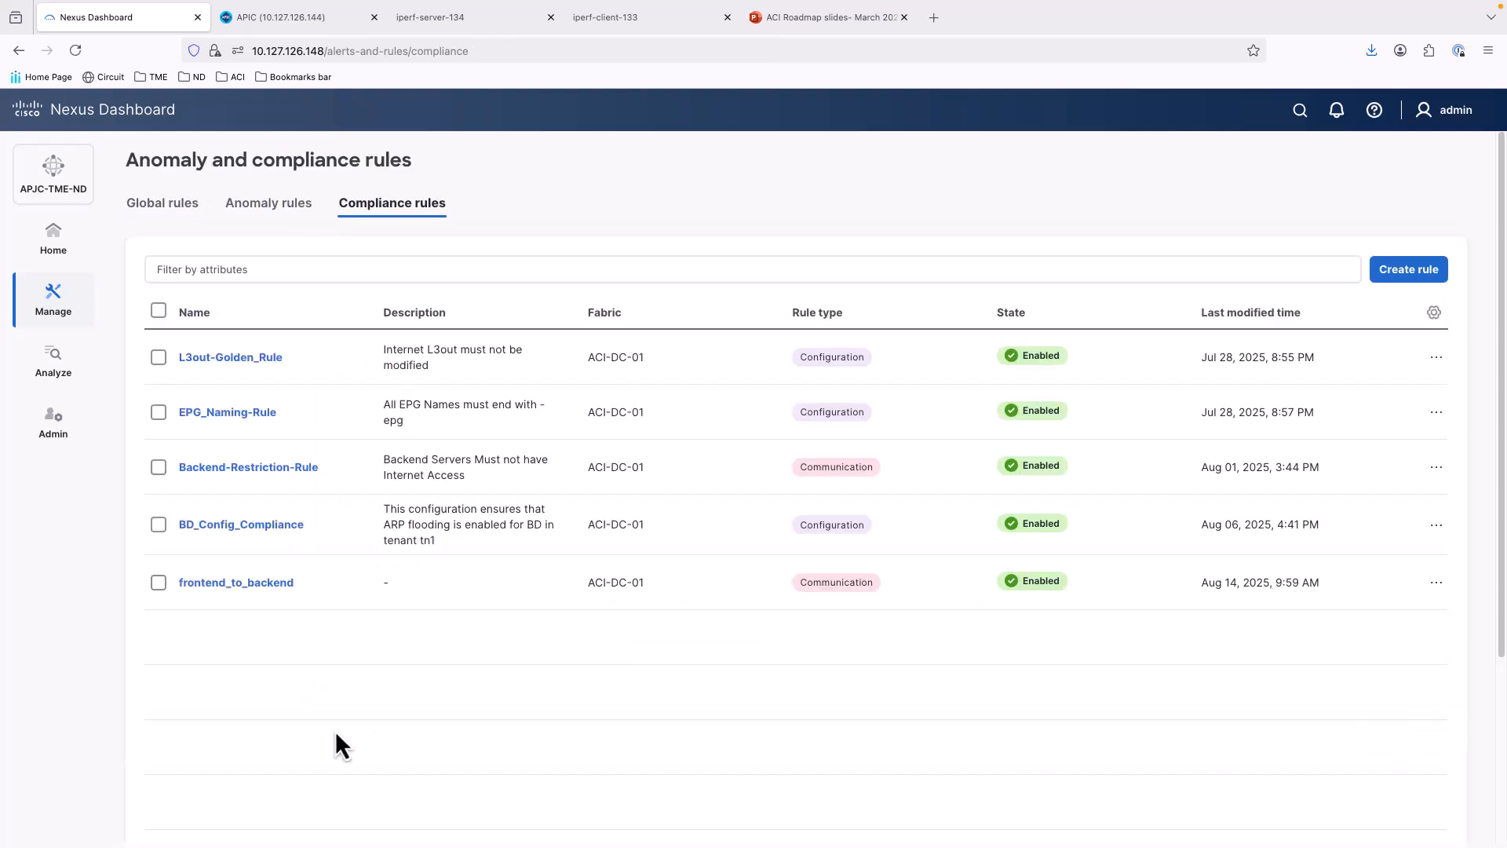
Step: Open the HR_Portal_Issue Delta Analysis from the Analysis hub and review the anomaly counts in its health delta
{"action": "left_click", "coordinate": [51, 363]}
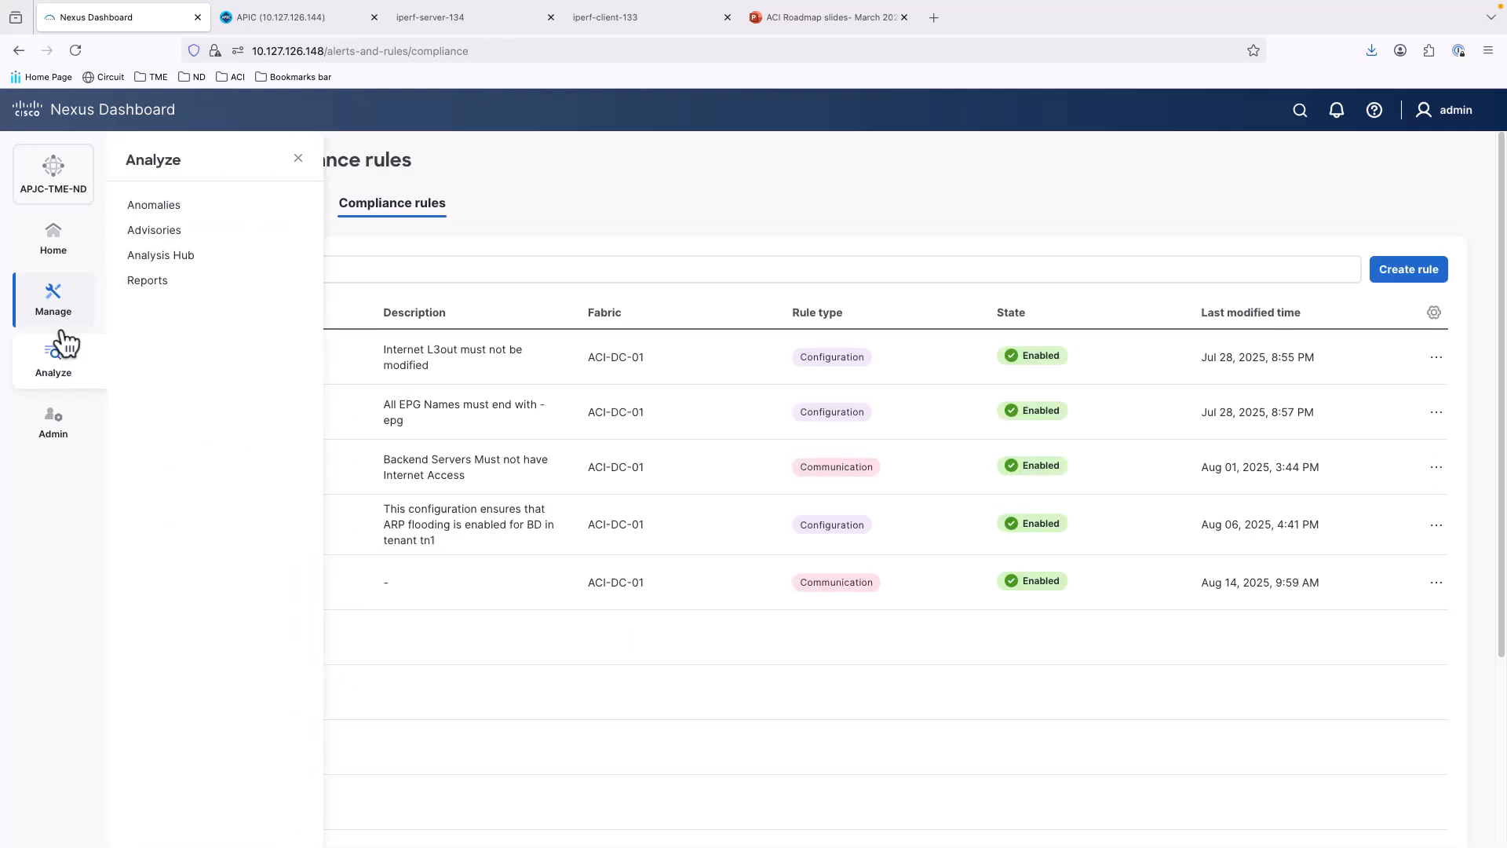
{"action": "left_click", "coordinate": [171, 260]}
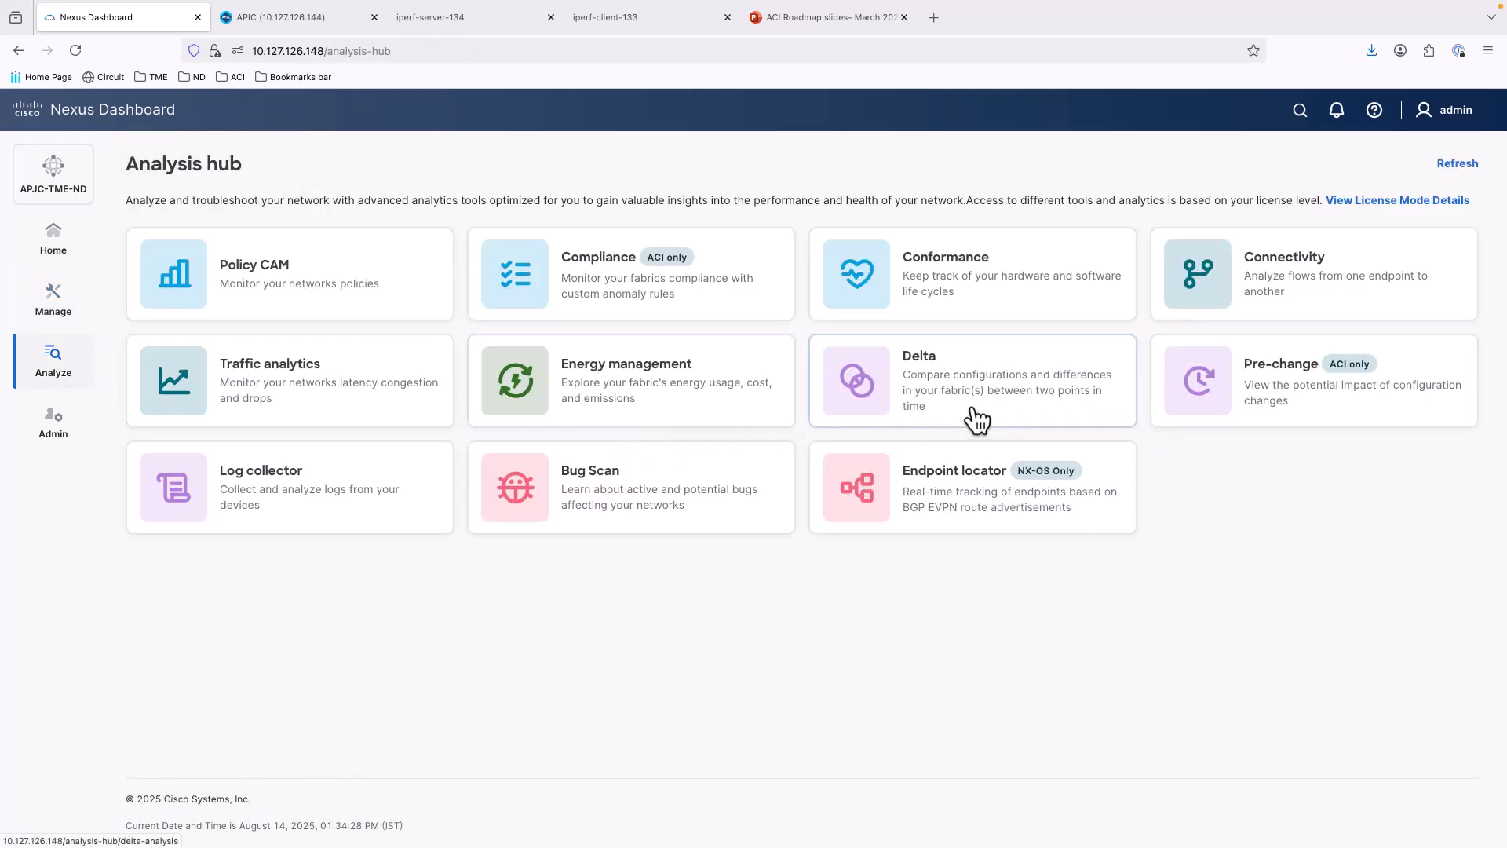
{"action": "left_click", "coordinate": [975, 420]}
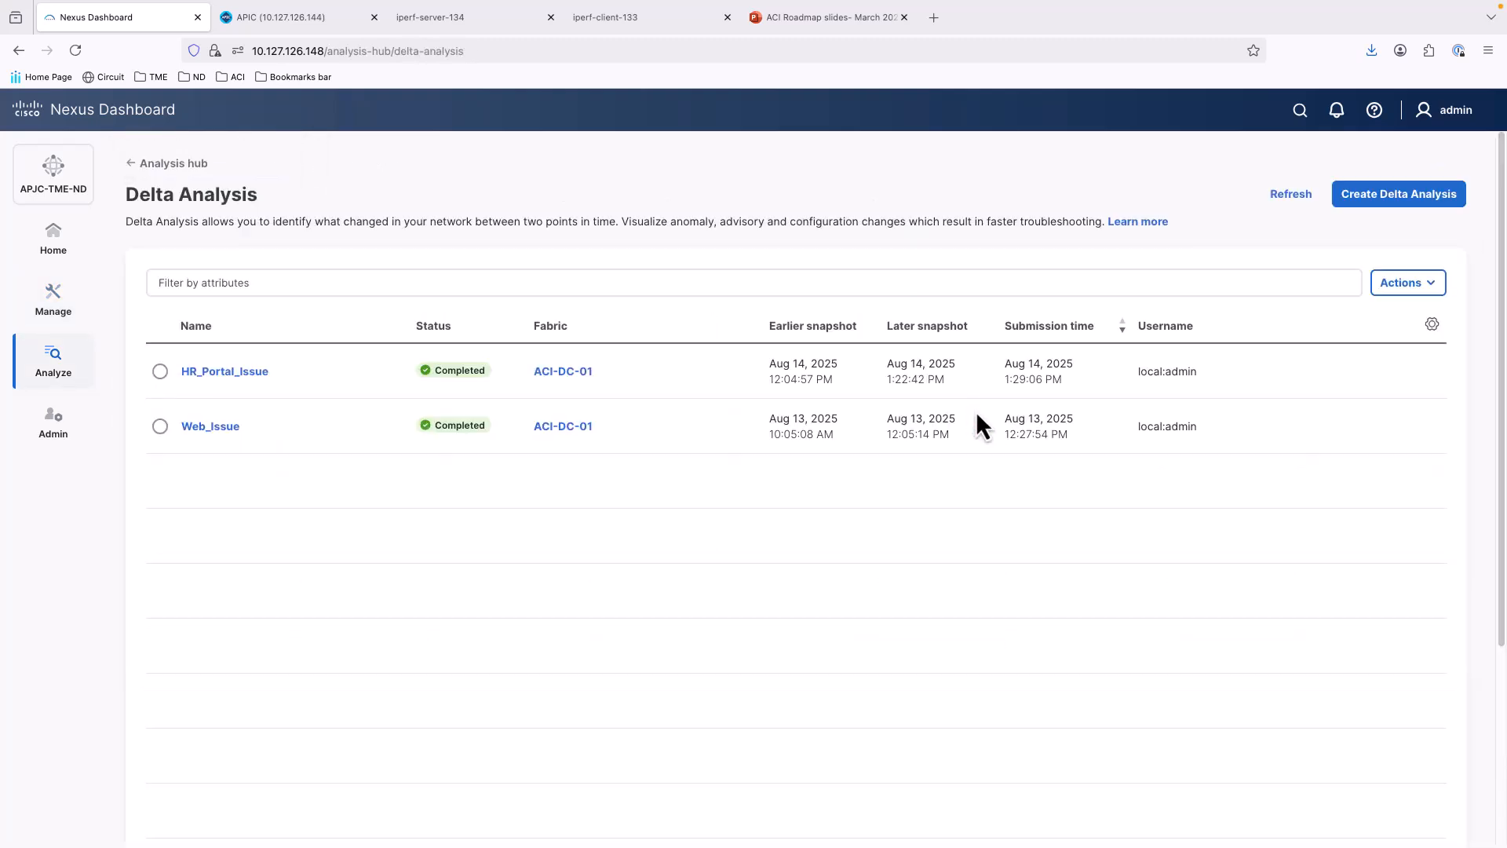
{"action": "left_click", "coordinate": [226, 372]}
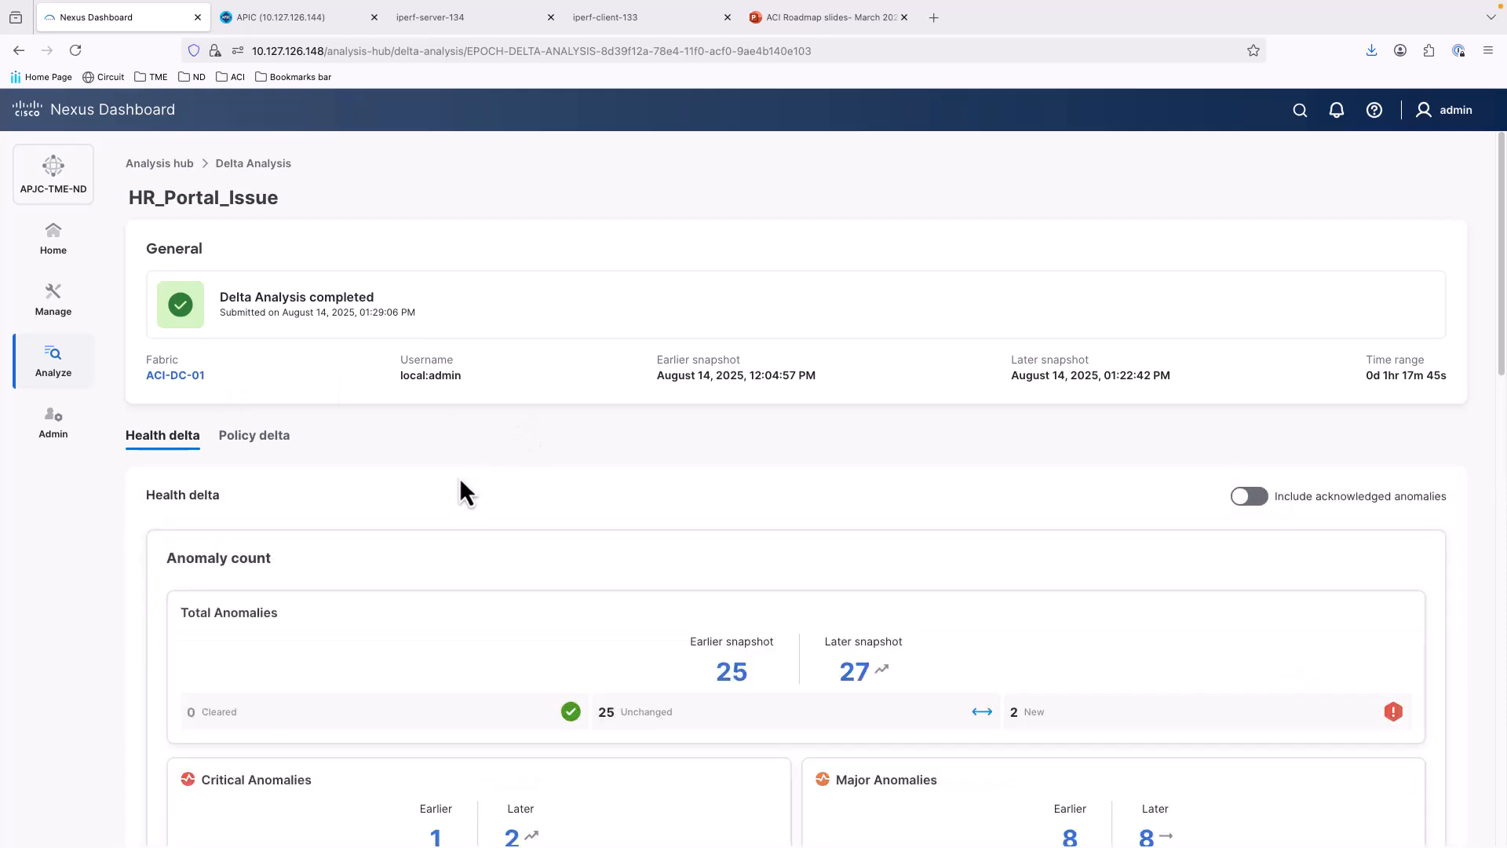
{"action": "scroll", "coordinate": [400, 522], "scroll_direction": "down", "scroll_amount": 3}
{"action": "scroll", "coordinate": [399, 518], "scroll_direction": "down", "scroll_amount": 3}
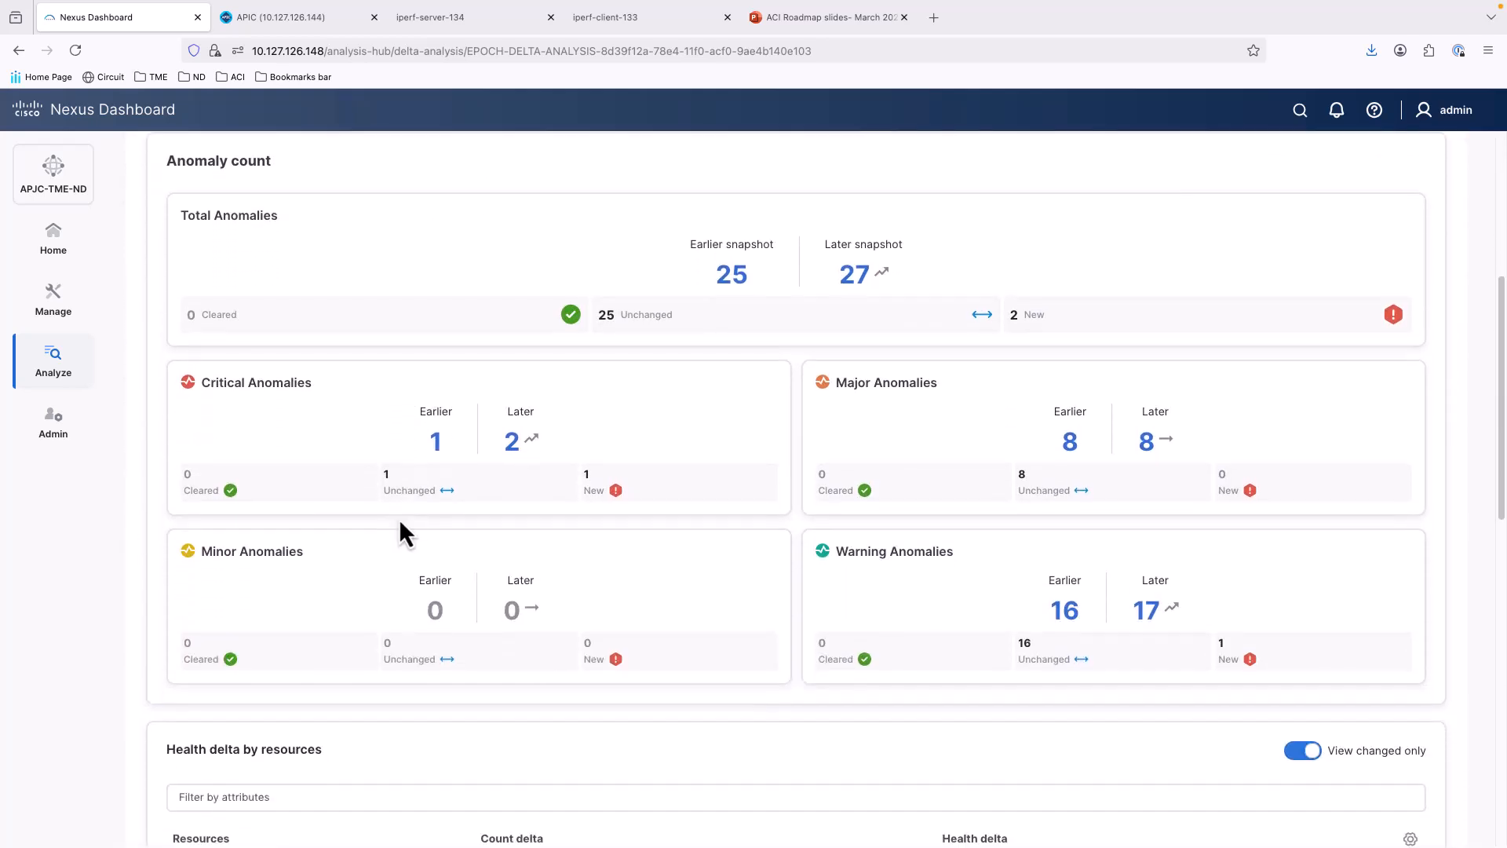
Step: Filter the grouped anomaly list of the health delta to show only New anomalies
{"action": "scroll", "coordinate": [400, 523], "scroll_direction": "down", "scroll_amount": 10}
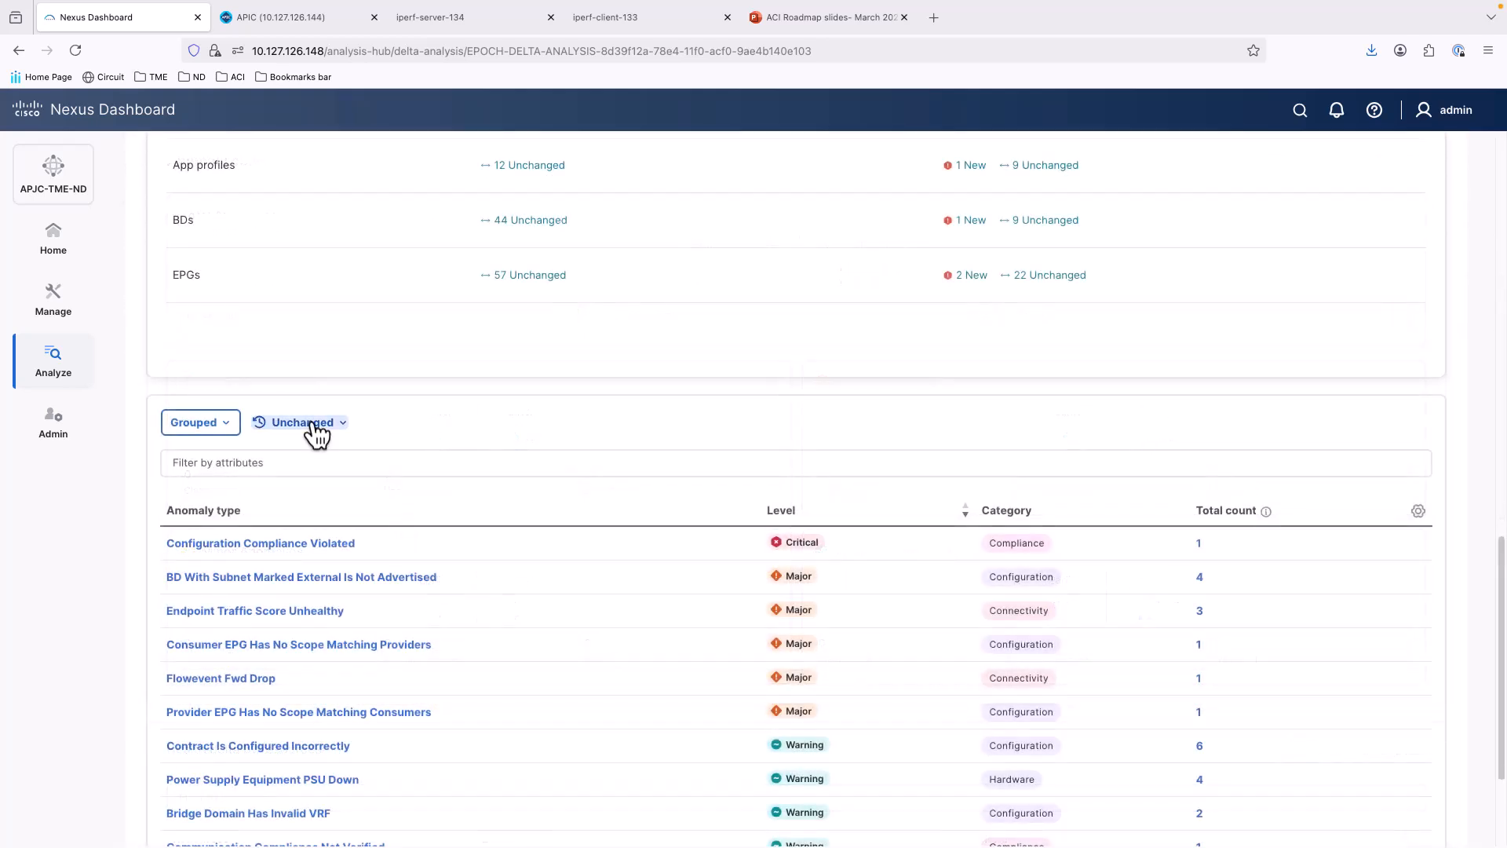
{"action": "left_click", "coordinate": [315, 424]}
{"action": "left_click", "coordinate": [308, 450]}
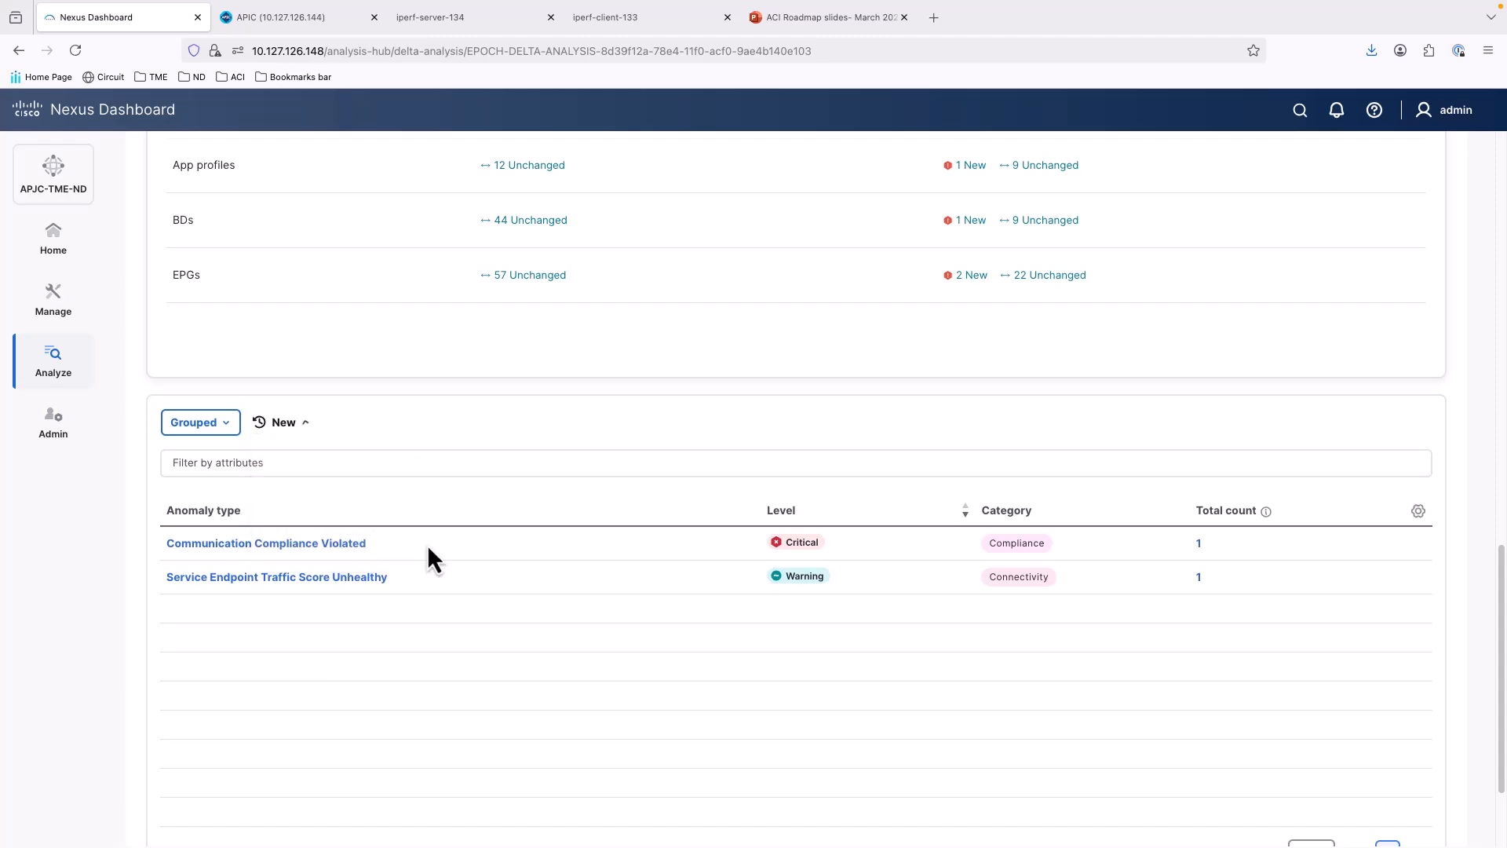
Step: Examine the policy delta of HR_Portal_Issue for changed filter entries and the related audit log records
{"action": "scroll", "coordinate": [793, 491], "scroll_direction": "up", "scroll_amount": 10}
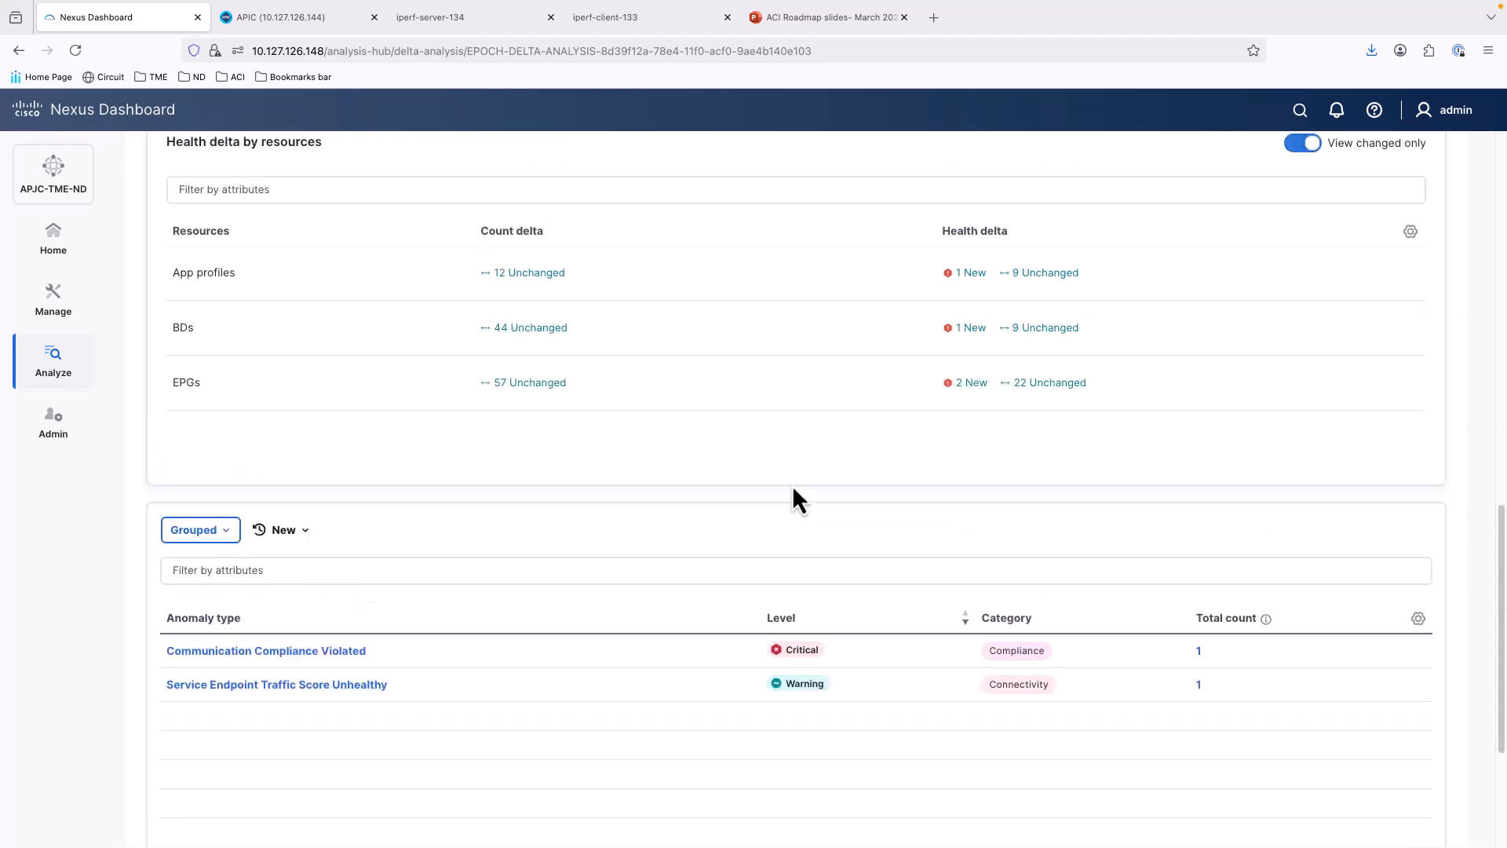
{"action": "scroll", "coordinate": [738, 483], "scroll_direction": "up", "scroll_amount": 2}
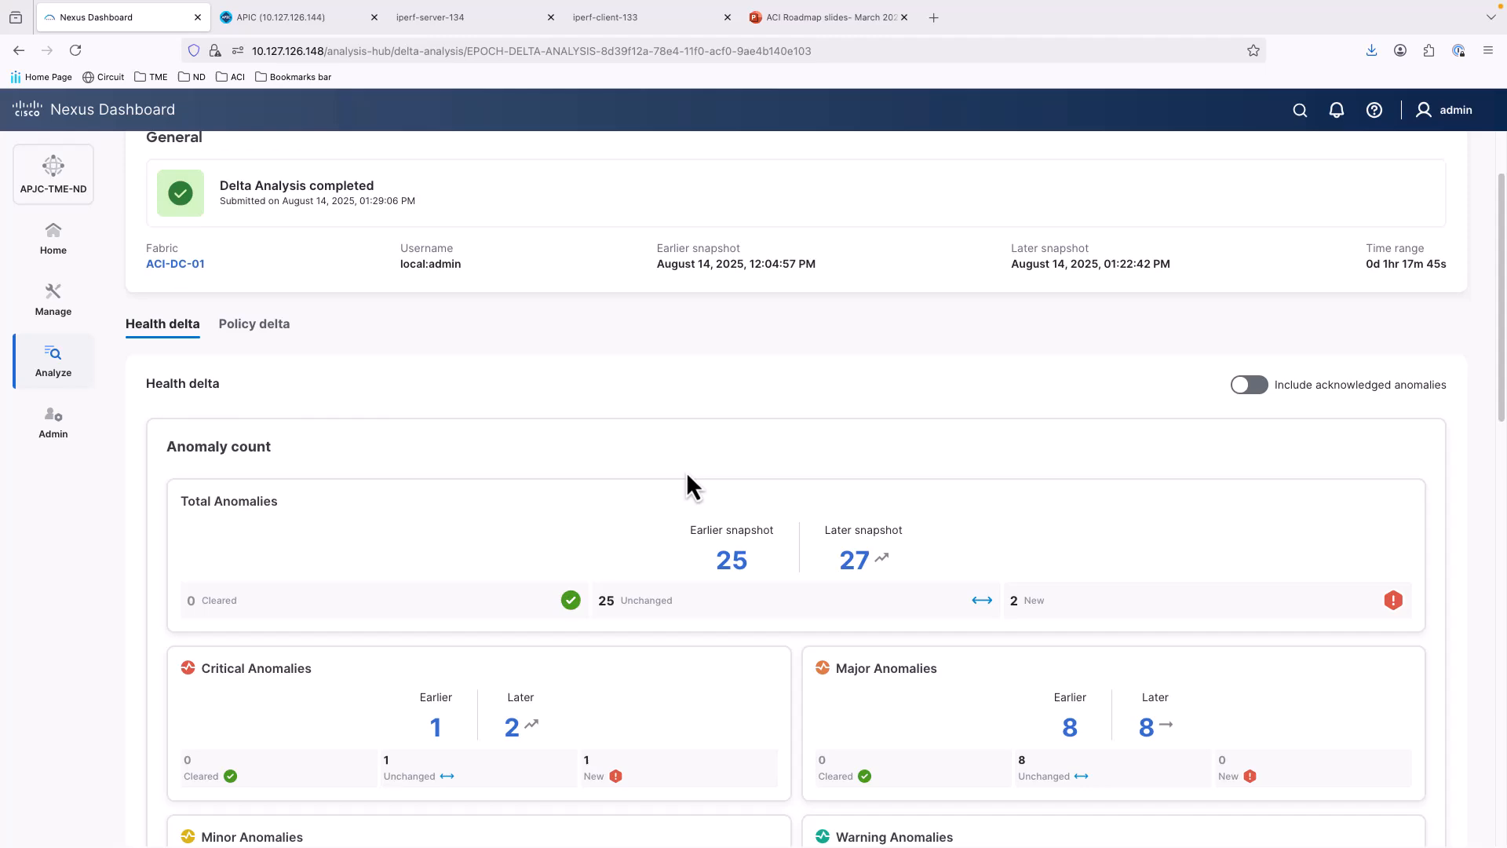
{"action": "left_click", "coordinate": [259, 330]}
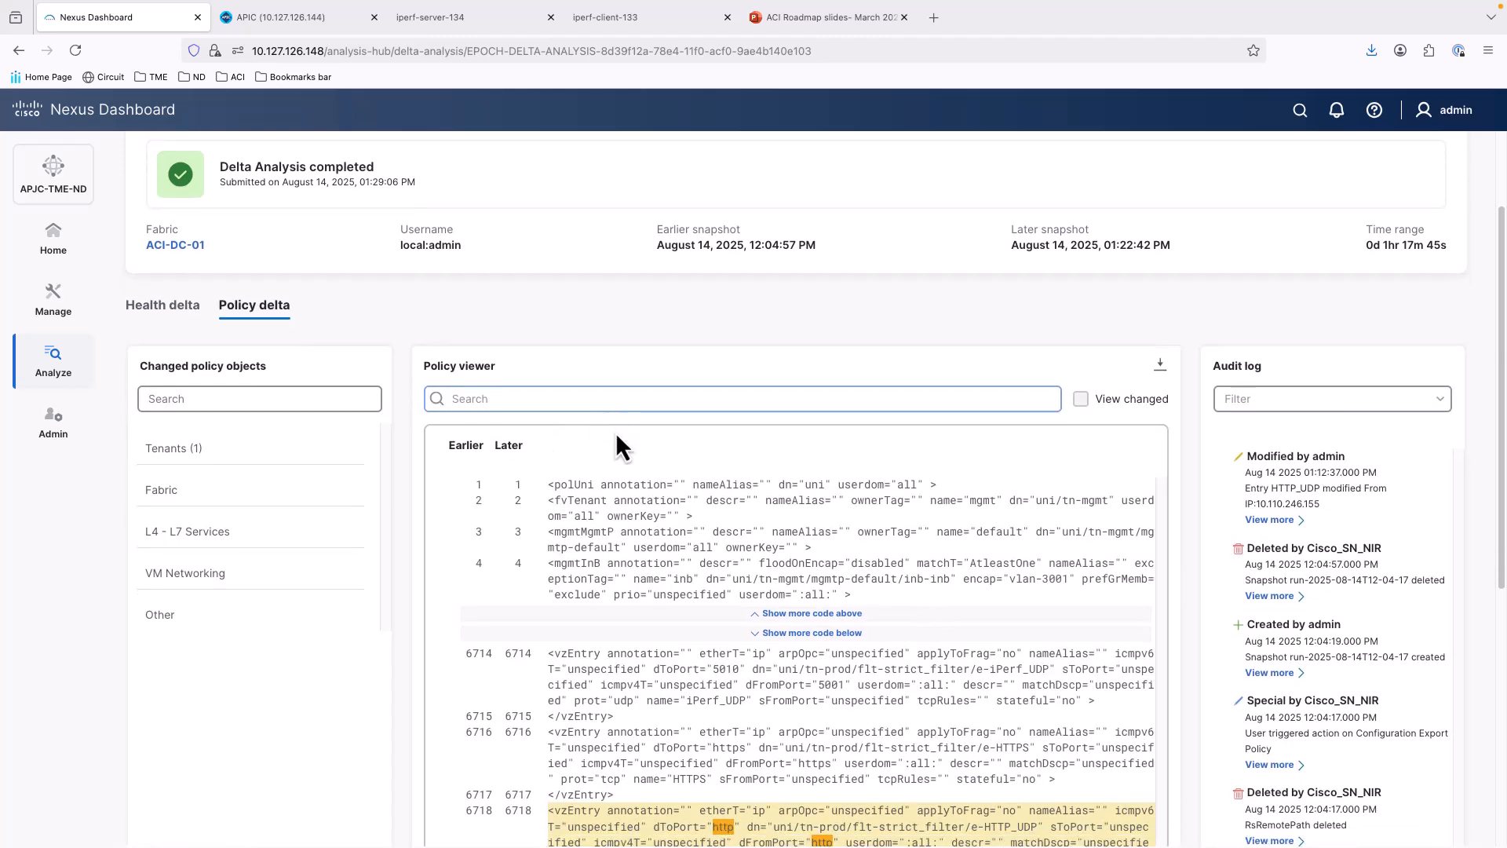
{"action": "scroll", "coordinate": [615, 432], "scroll_direction": "down", "scroll_amount": 2}
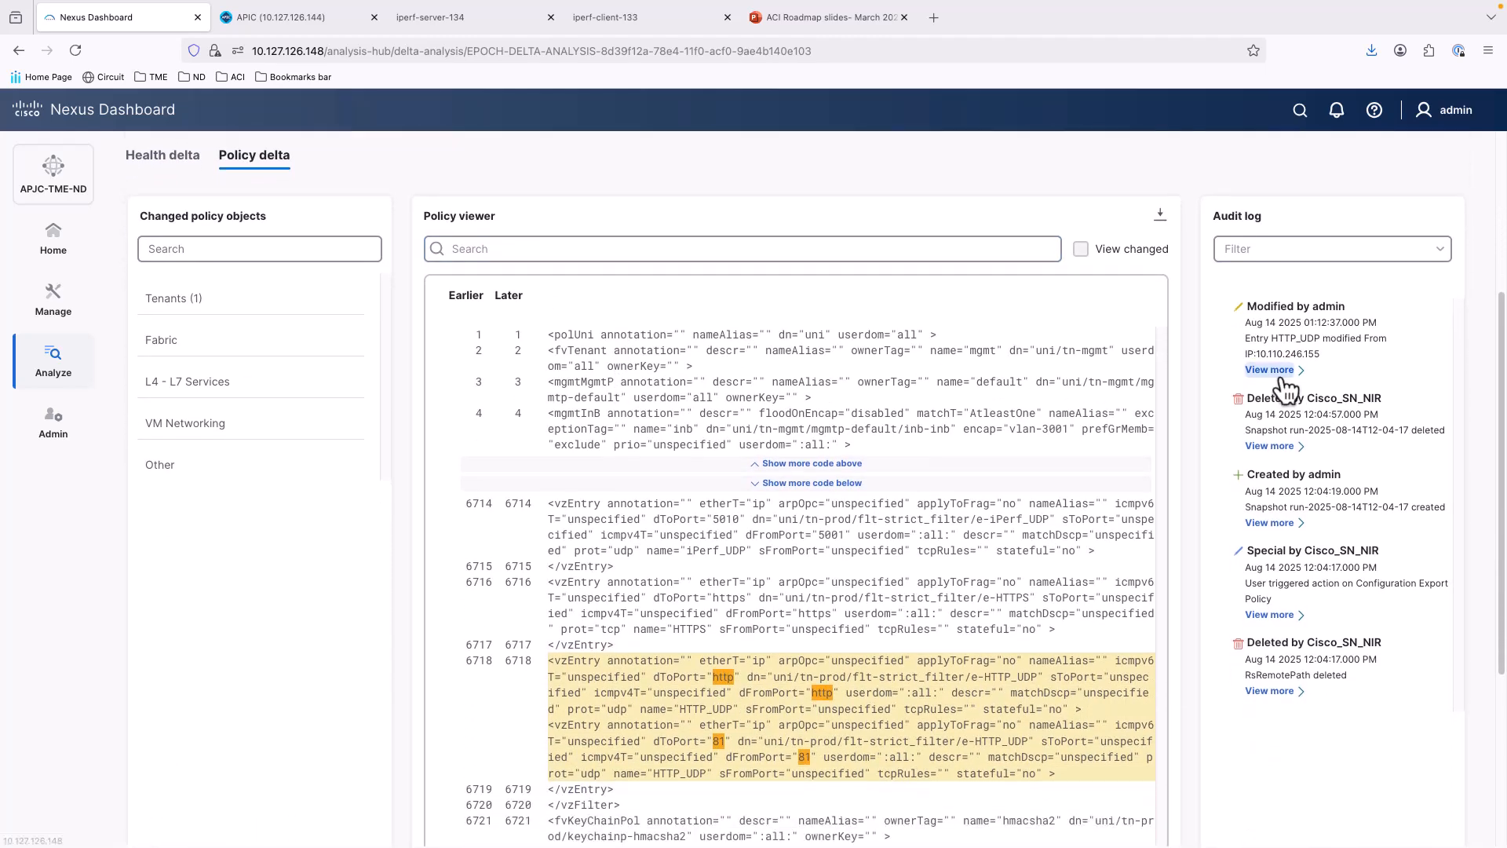
Step: Open the full audit log details of the HTTP_UDP entry modification and review the changed properties
{"action": "left_click", "coordinate": [1280, 375]}
{"action": "scroll", "coordinate": [1301, 465], "scroll_direction": "down", "scroll_amount": 1}
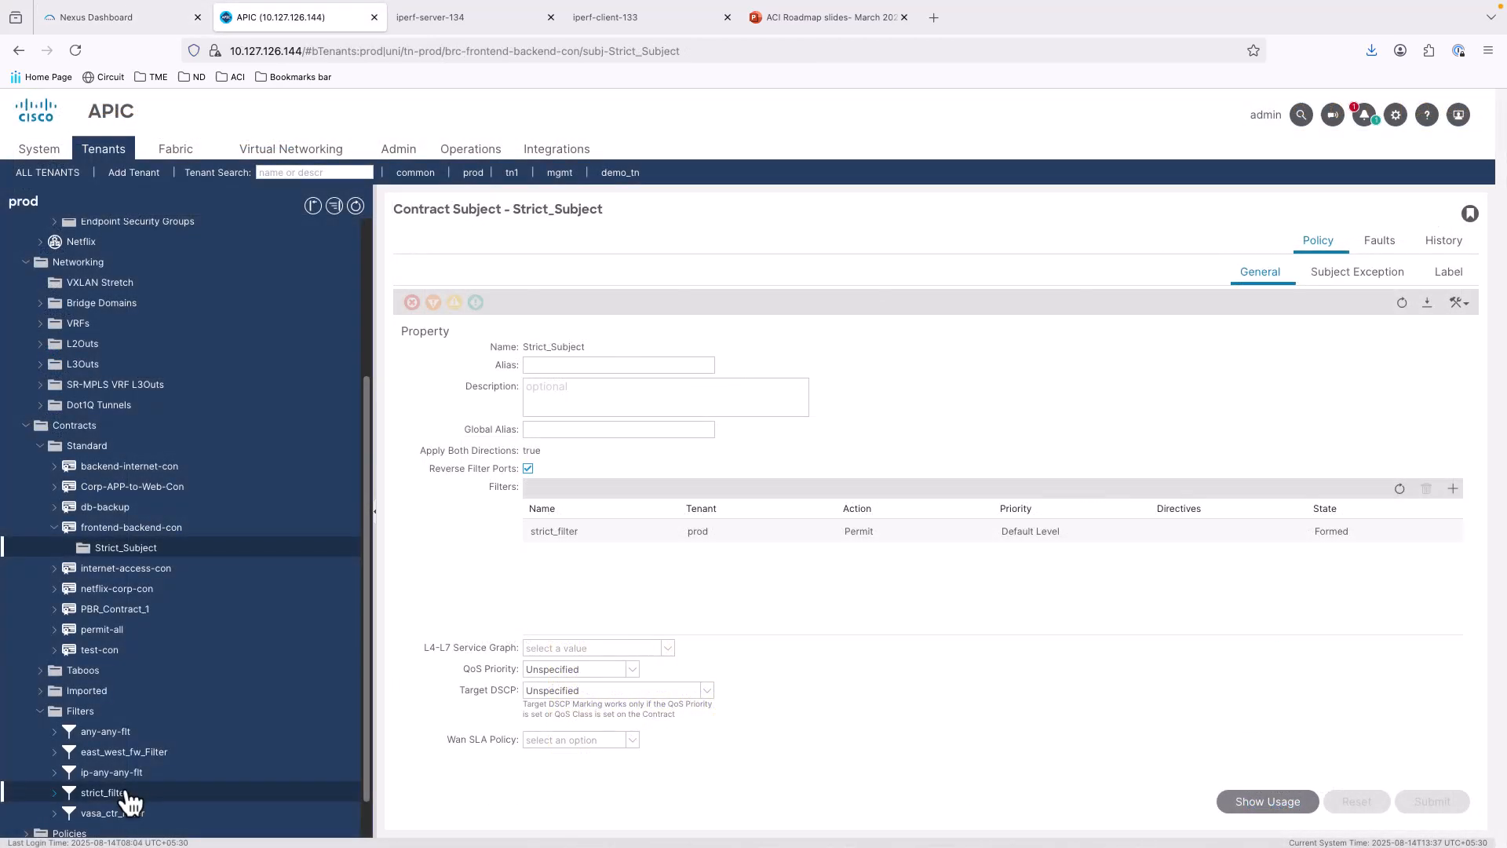
Step: In APIC, open the prod tenant's strict_filter, set both ends of the port 81 UDP entry's destination port range to http, and update the entry
{"action": "left_click", "coordinate": [129, 793]}
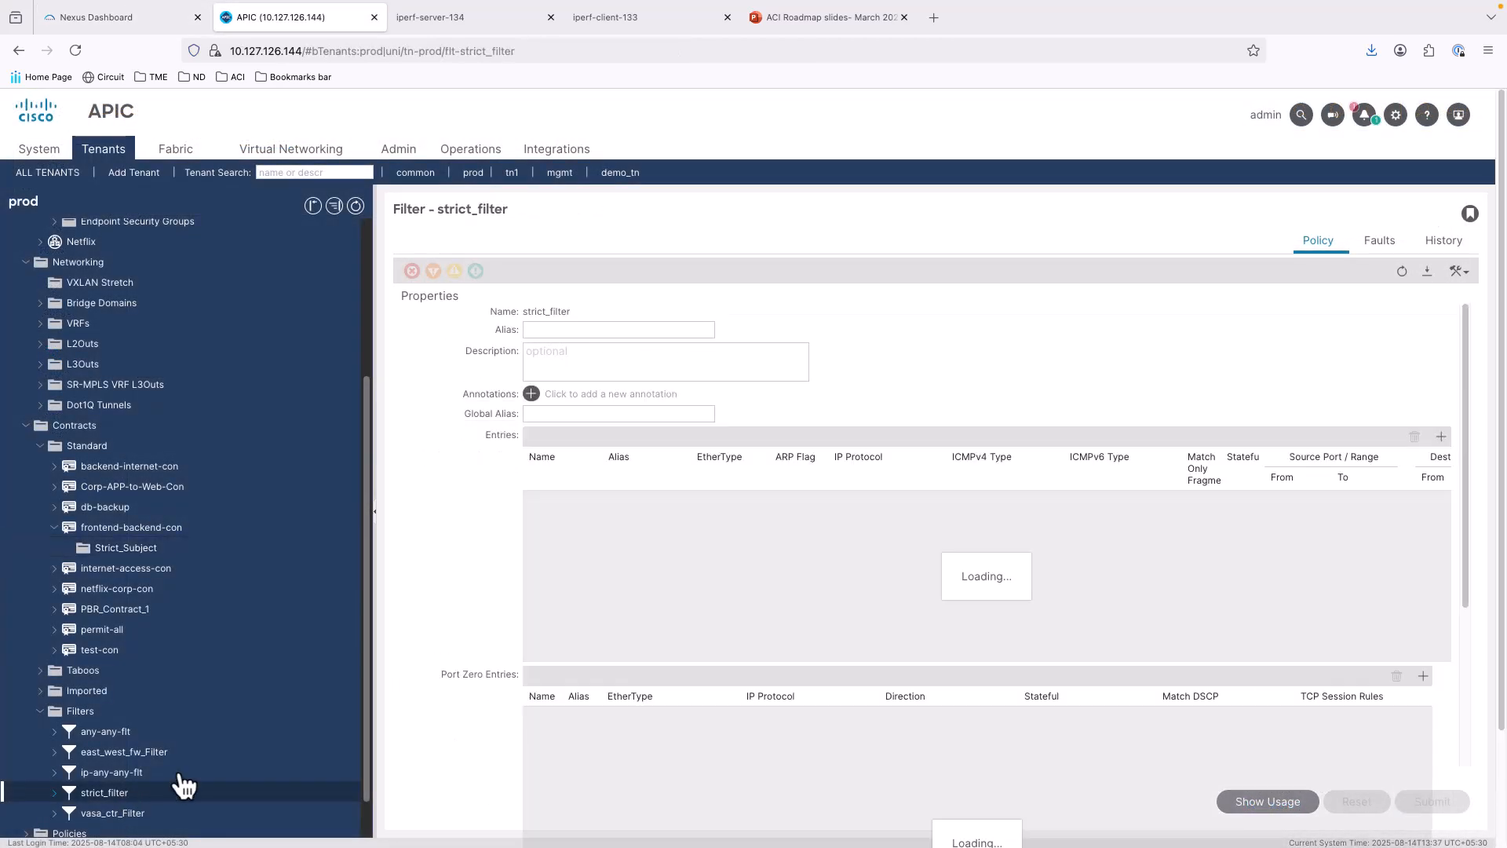
{"action": "scroll", "coordinate": [1276, 526], "scroll_direction": "right", "scroll_amount": 3}
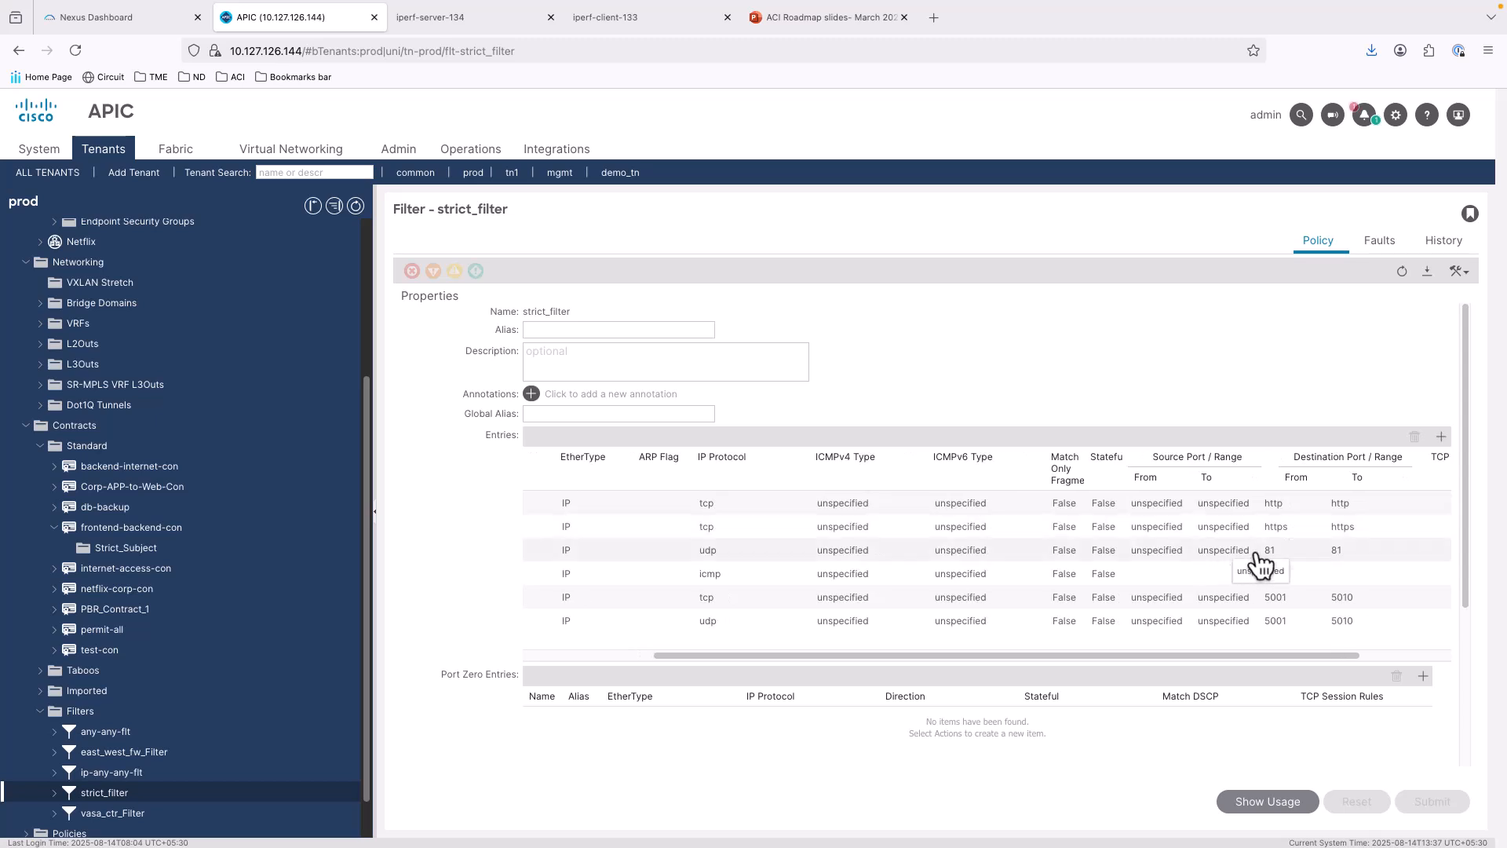
{"action": "double_click", "coordinate": [1266, 551]}
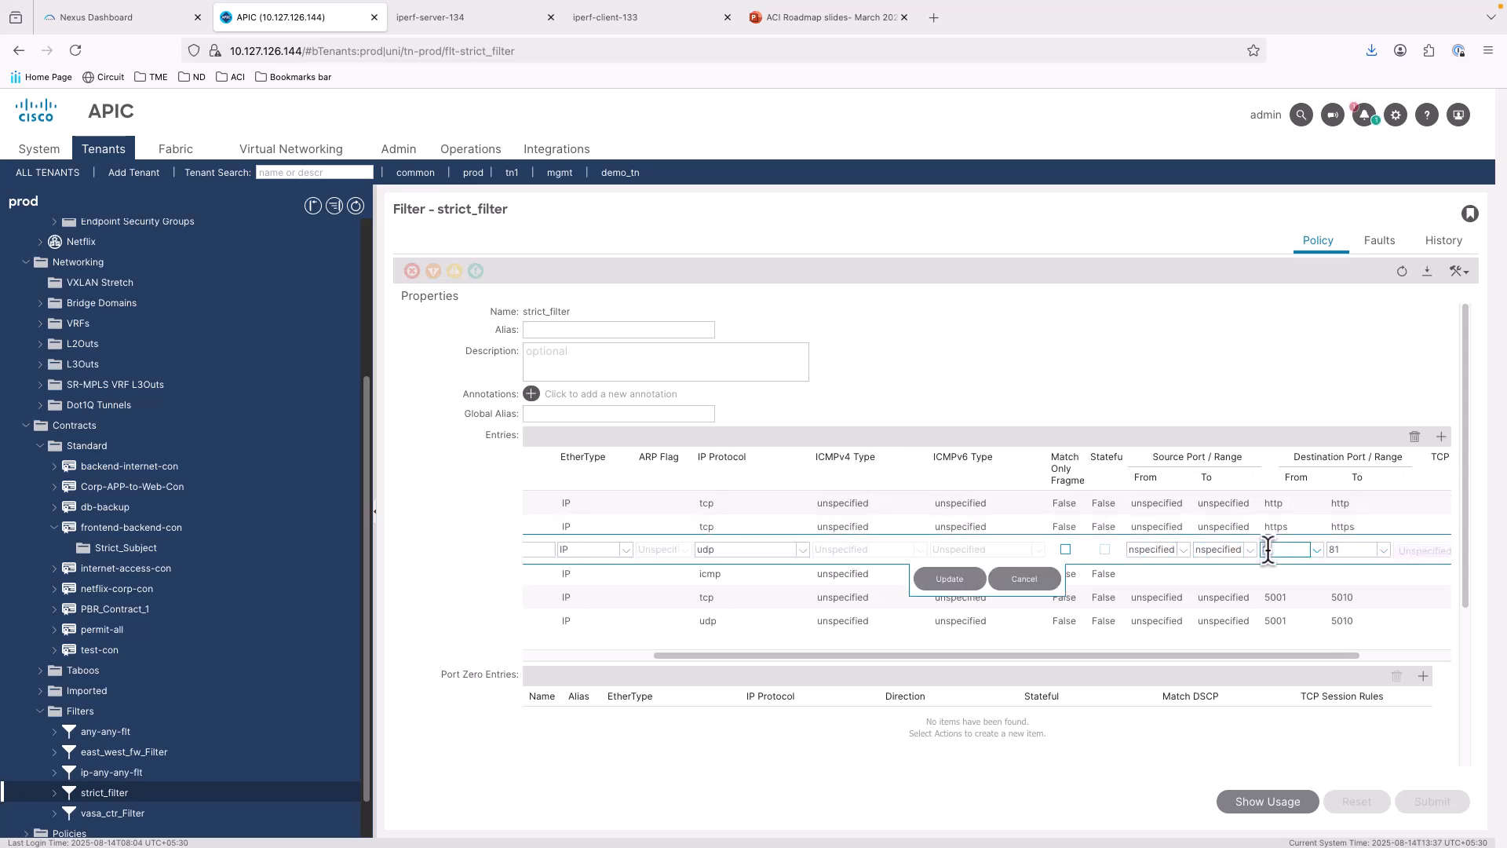
{"action": "type", "text": "http"}
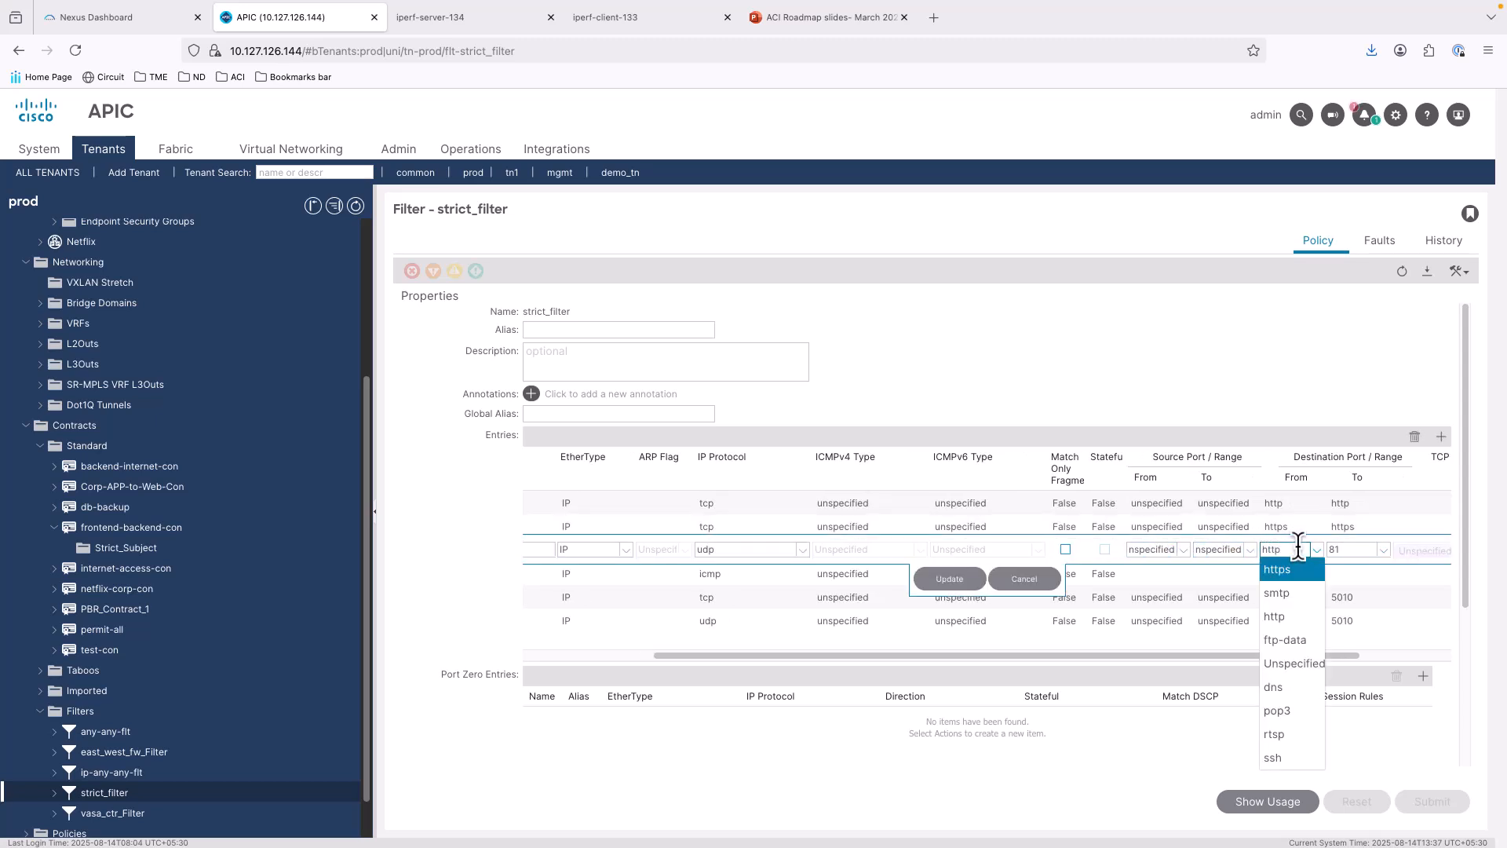
{"action": "left_click", "coordinate": [1287, 619]}
{"action": "double_click", "coordinate": [1367, 549]}
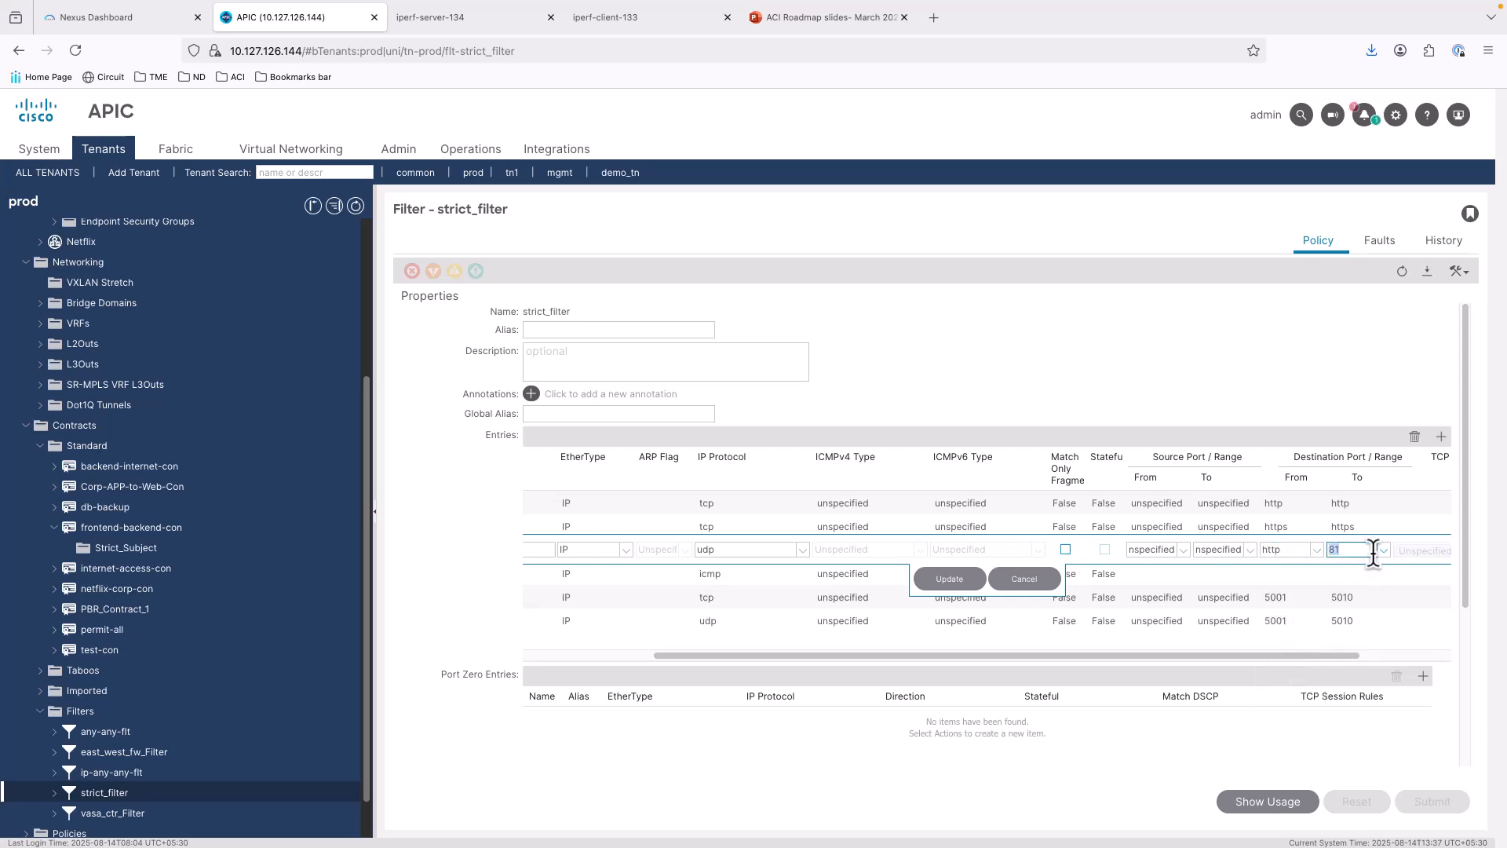
{"action": "type", "text": "http"}
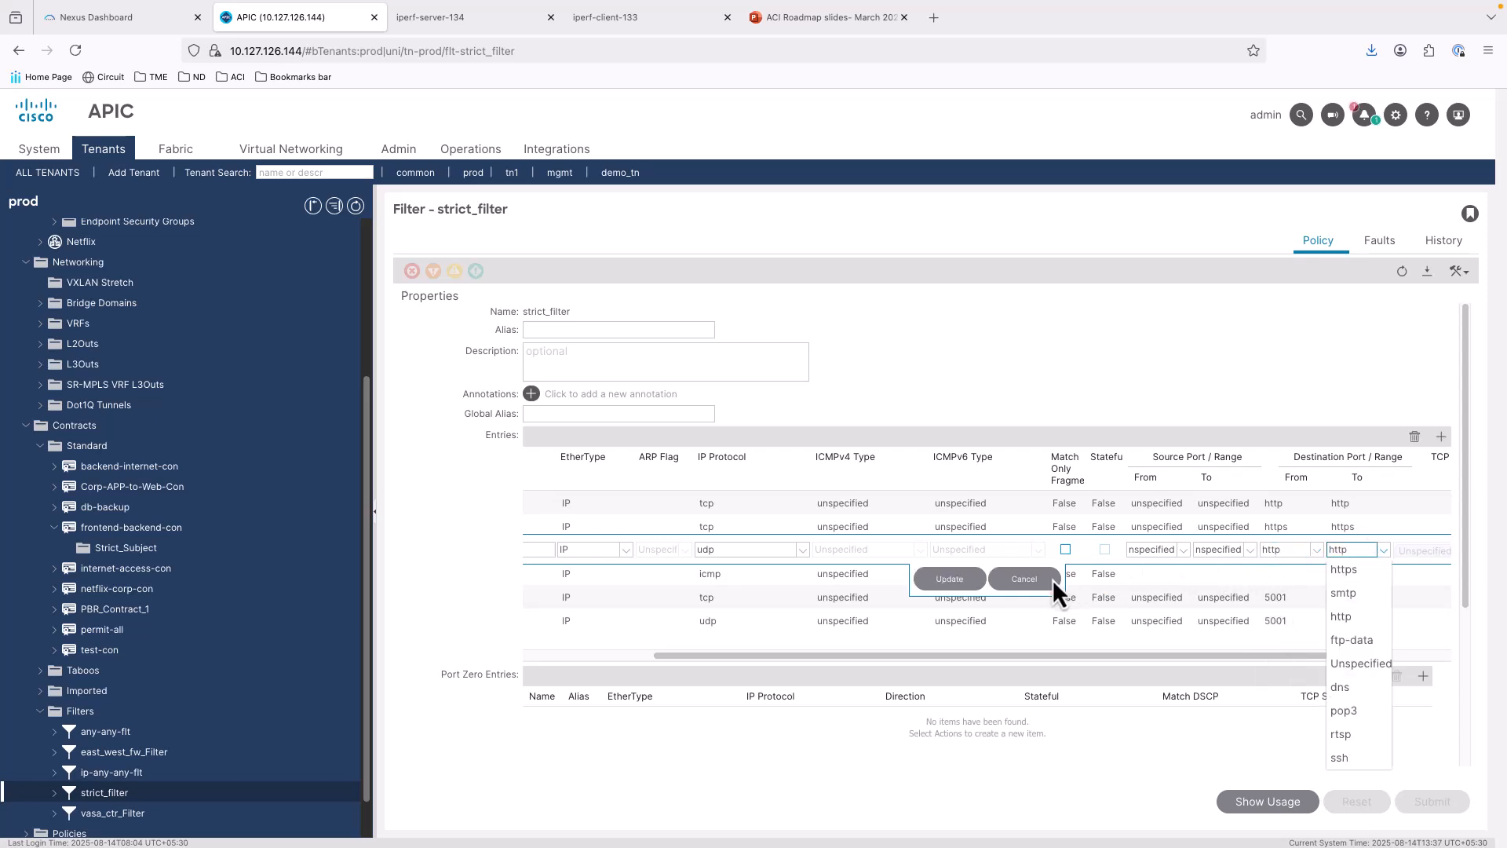
{"action": "left_click", "coordinate": [973, 586]}
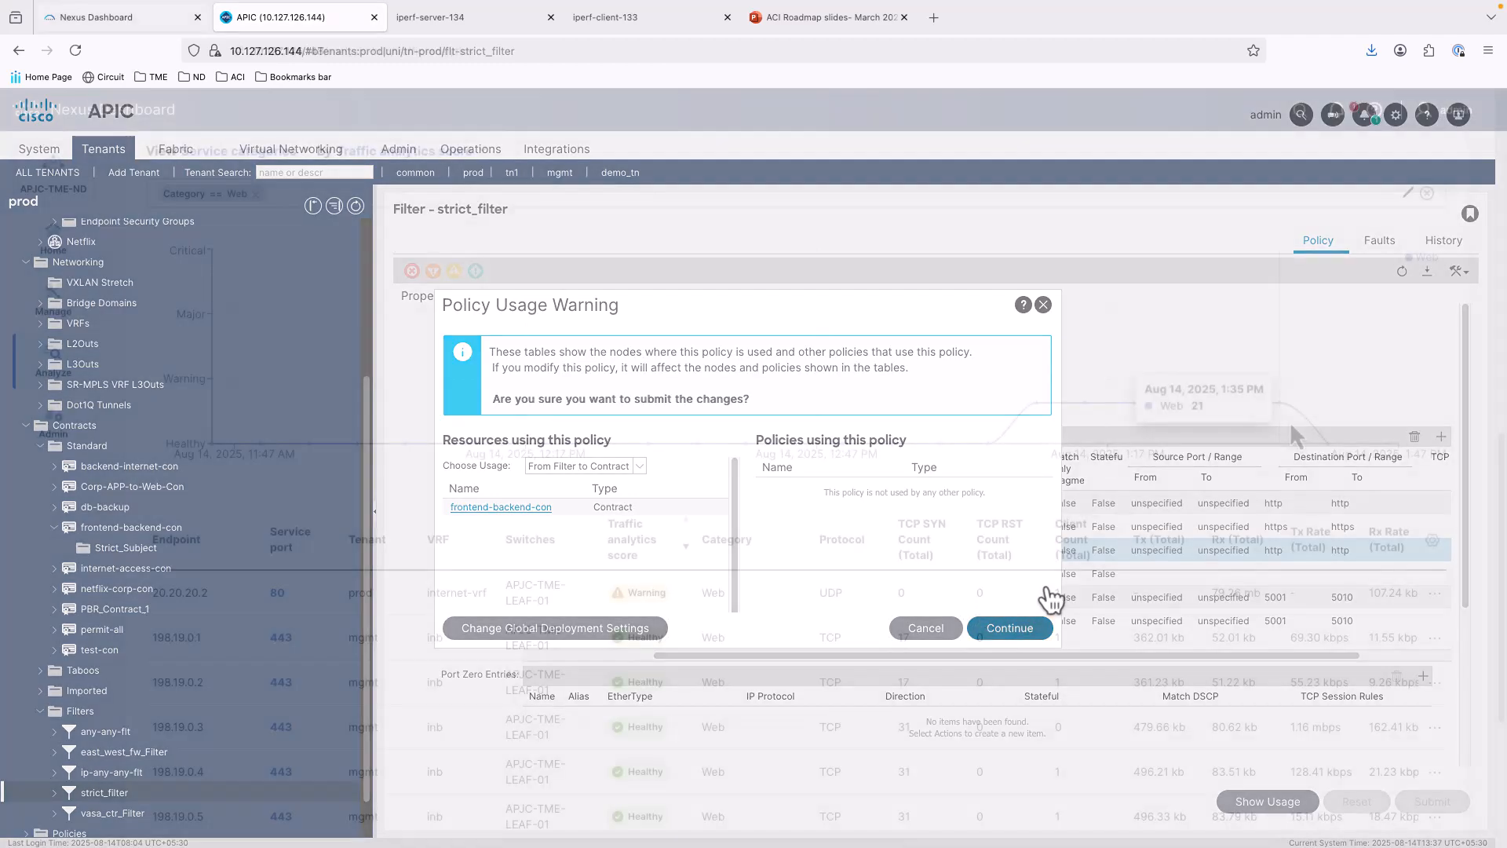